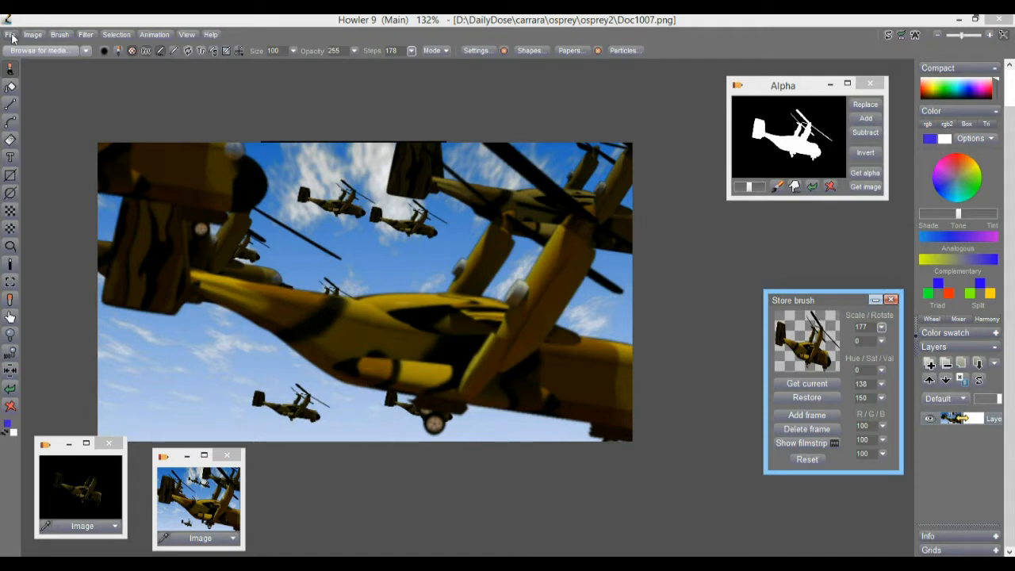
click(45, 57)
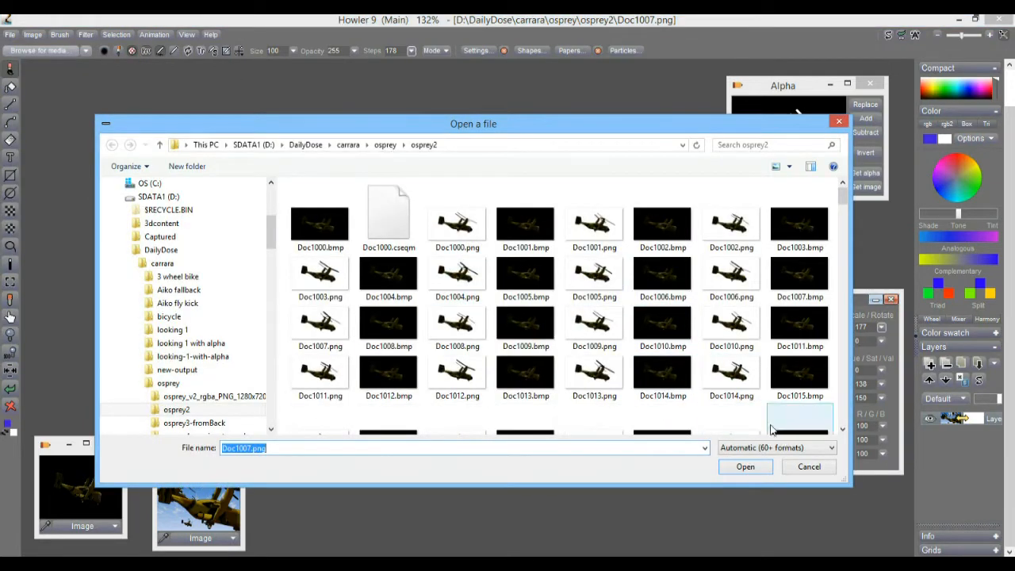
drag(419, 131, 346, 68)
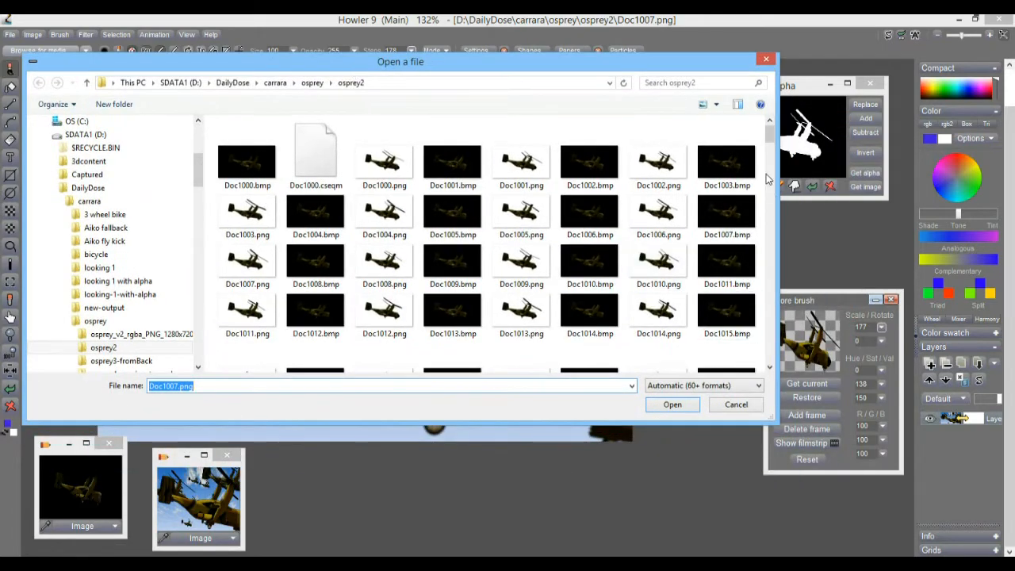
drag(770, 138, 657, 94)
click(766, 59)
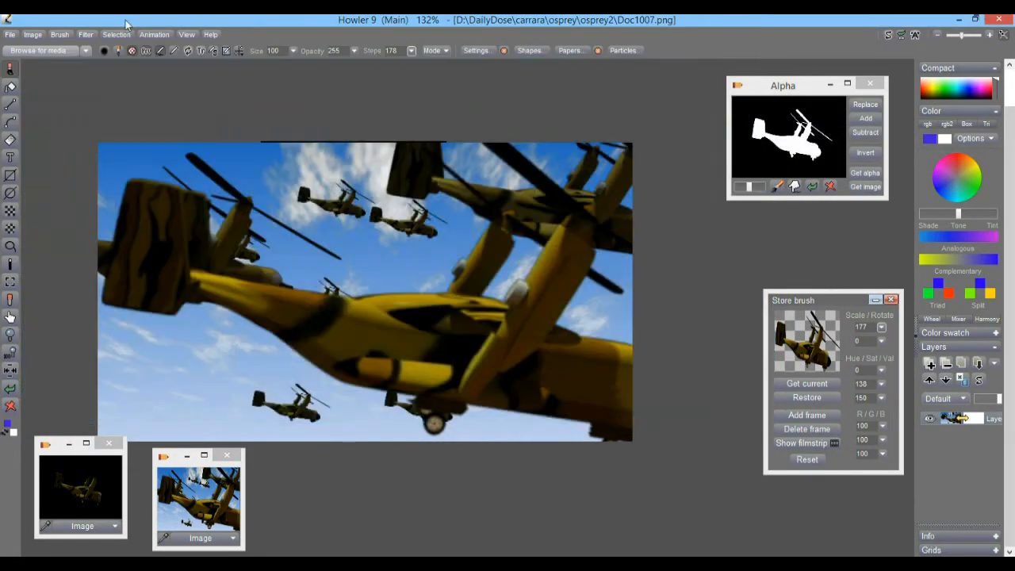
click(11, 35)
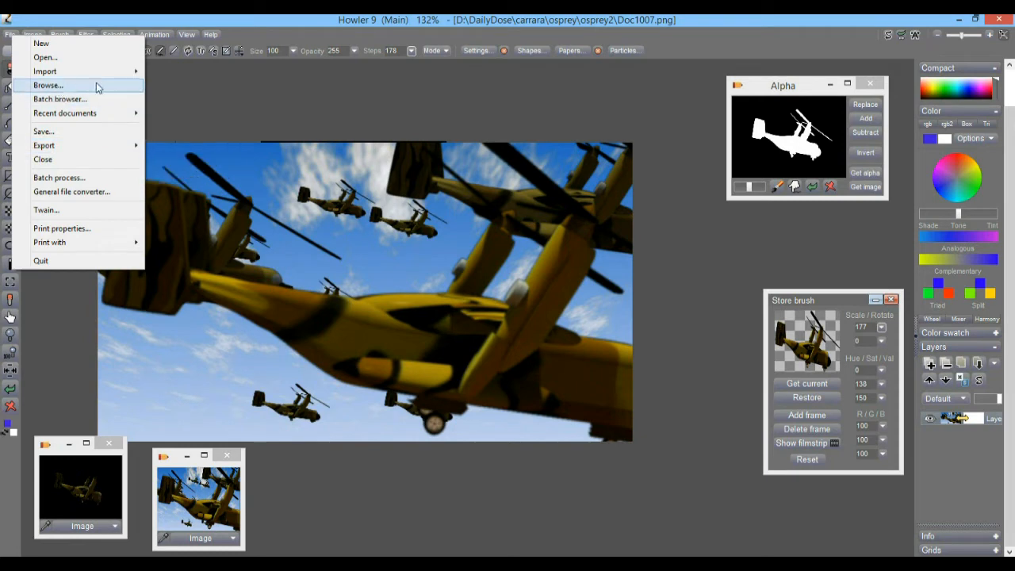
key(Escape)
Step: Render plasma noise over the whole image with the default settings
click(84, 37)
mouse_move(132, 215)
click(257, 227)
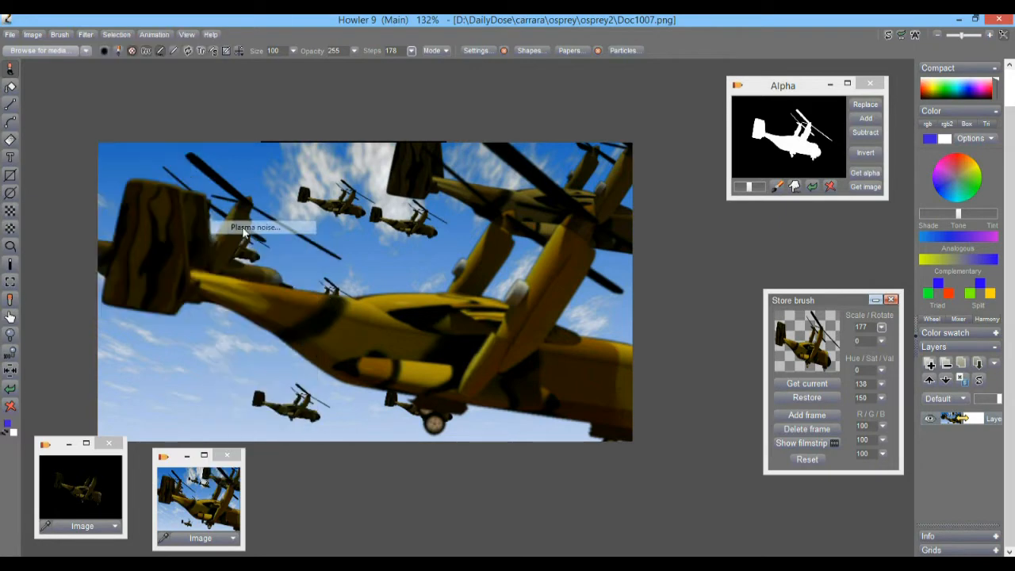
click(465, 391)
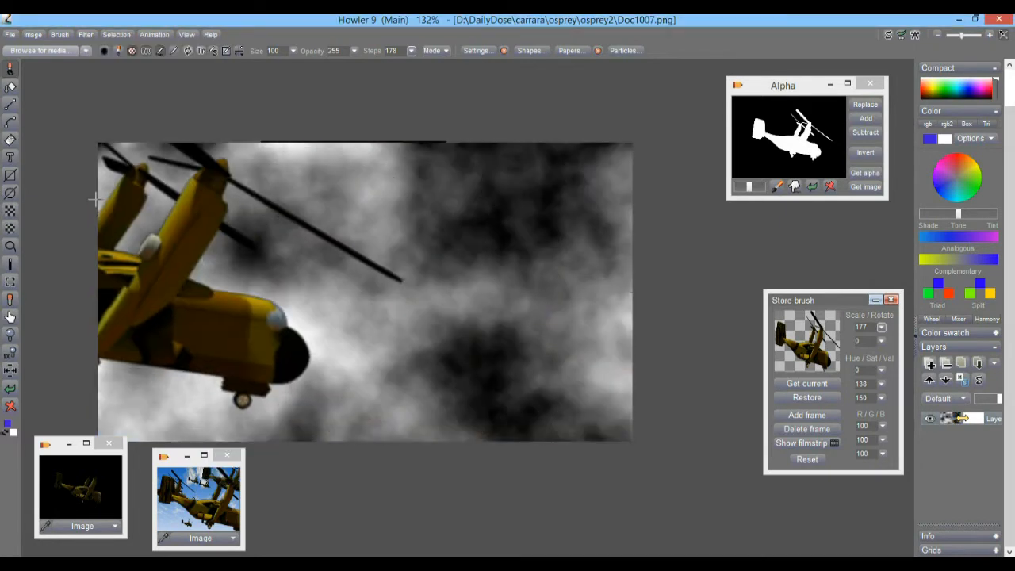
Step: Try to render the Sky filter over the plasma noise with its default settings
click(146, 53)
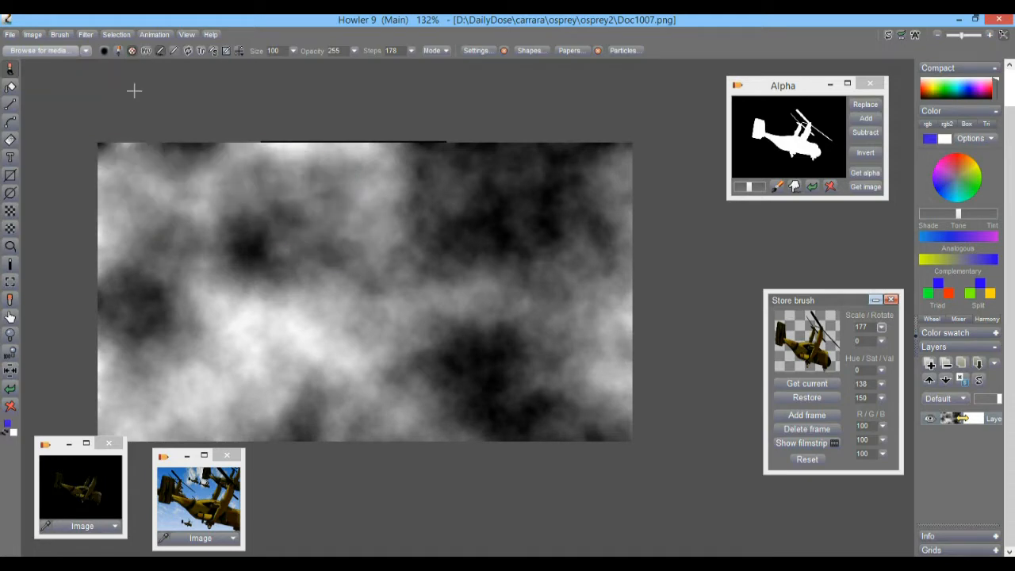
click(85, 35)
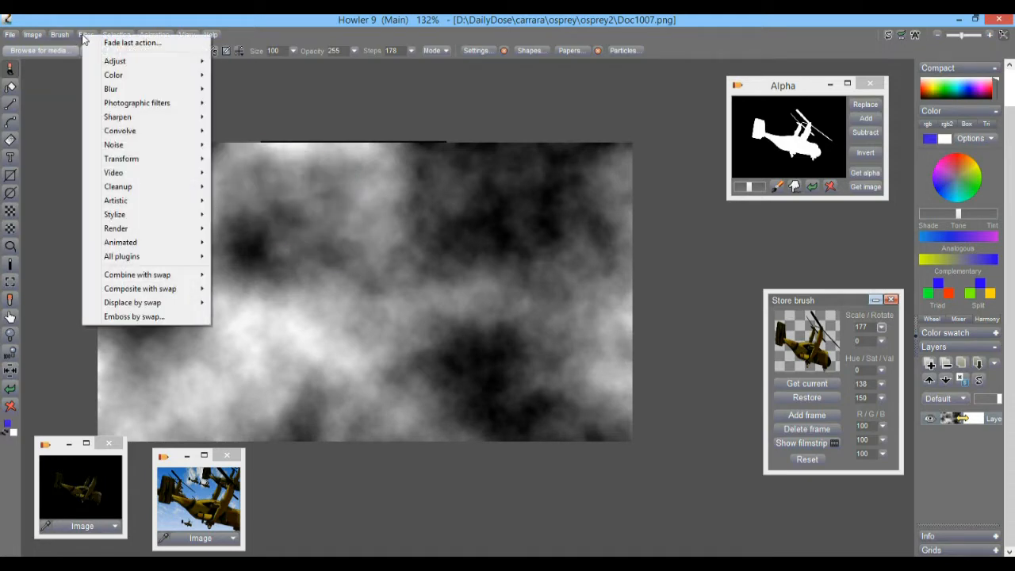
mouse_move(181, 229)
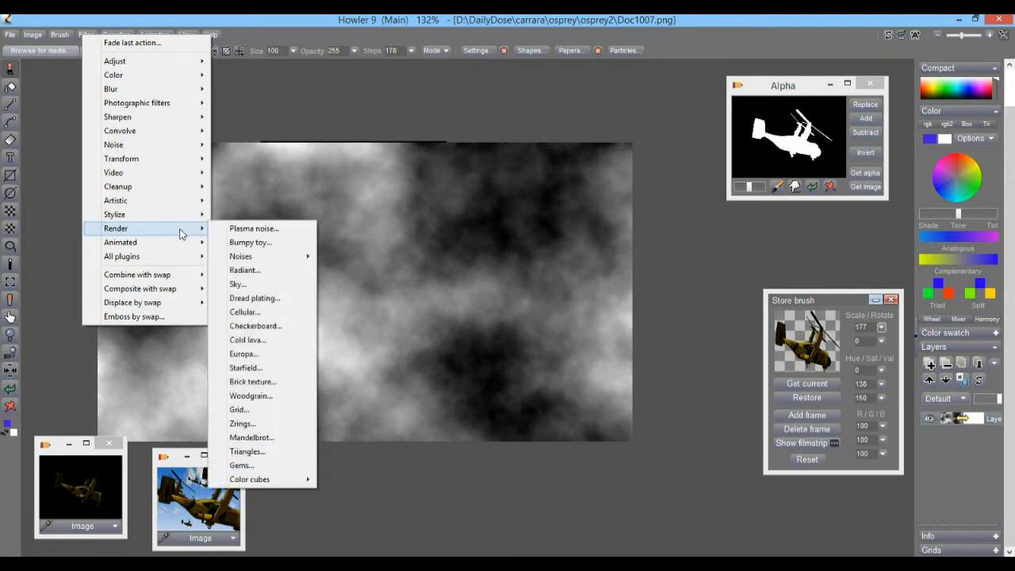
click(259, 291)
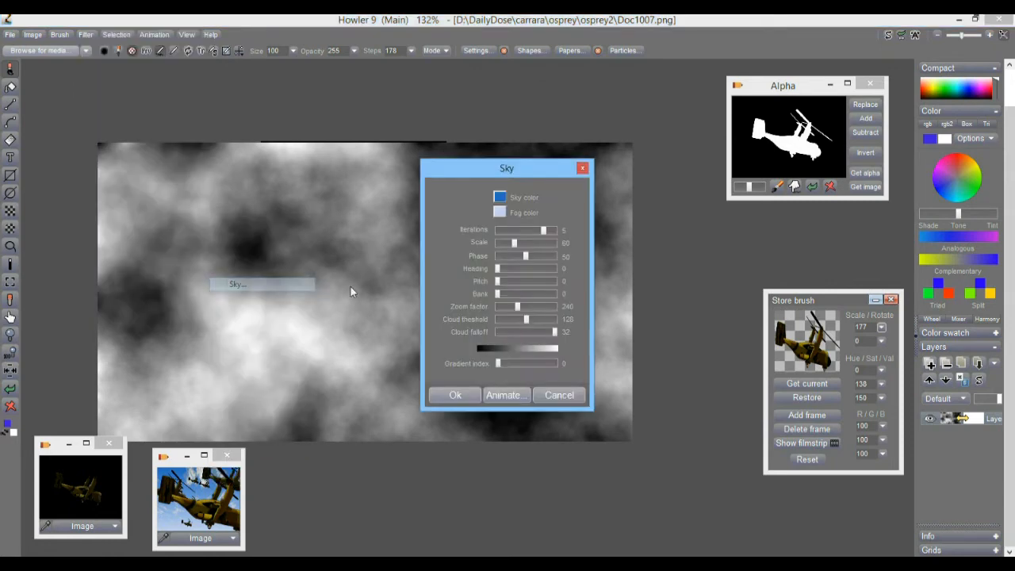
click(458, 394)
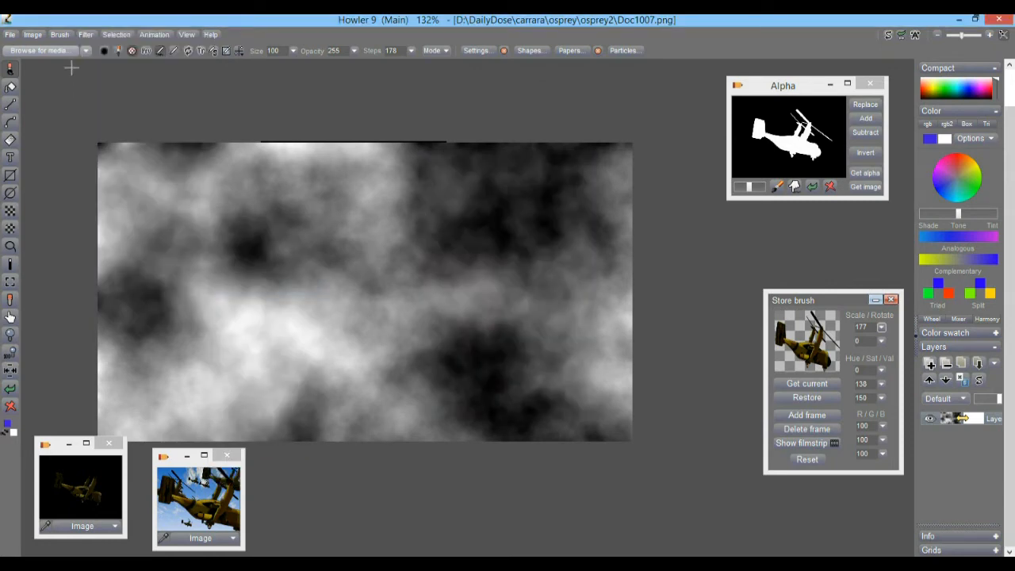
Step: Clear the alpha selection and render a Sky across the canvas with the default settings
click(124, 34)
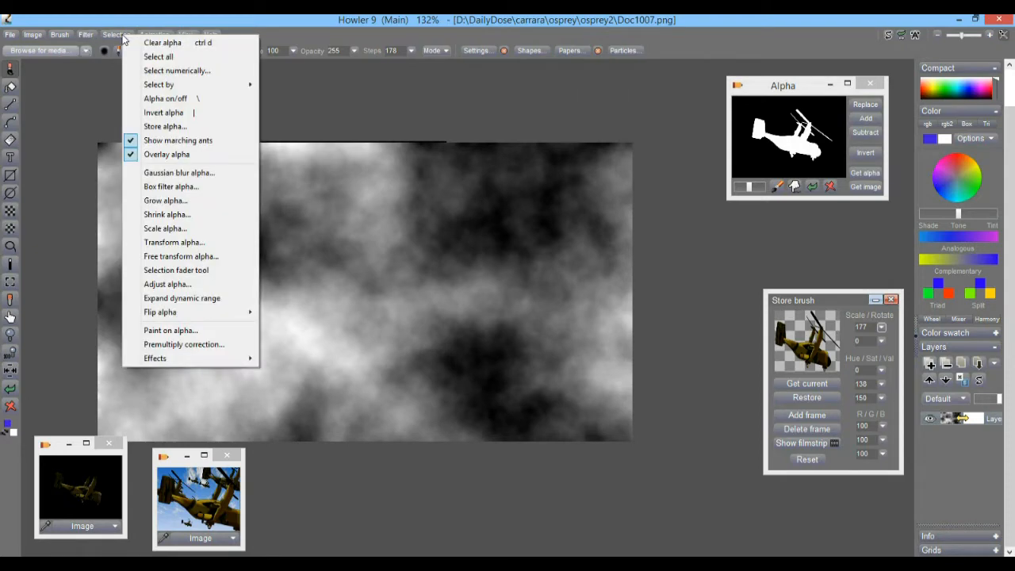
click(154, 41)
click(84, 35)
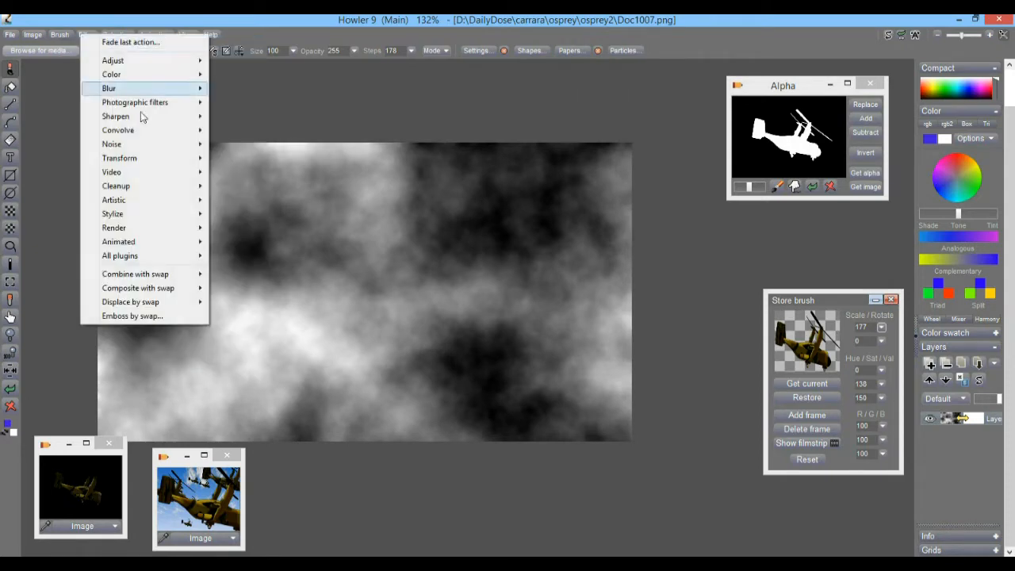
mouse_move(138, 229)
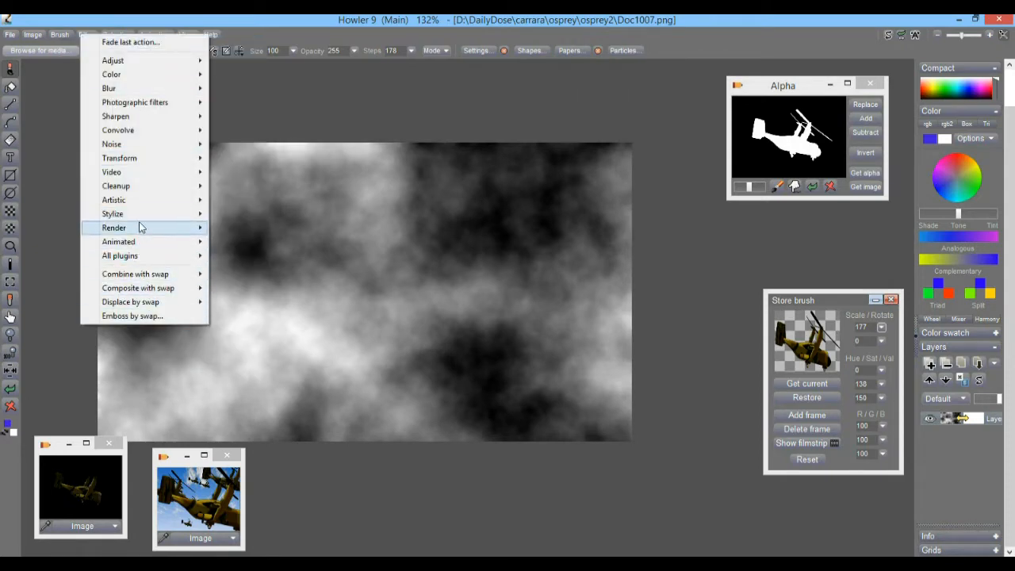
click(245, 287)
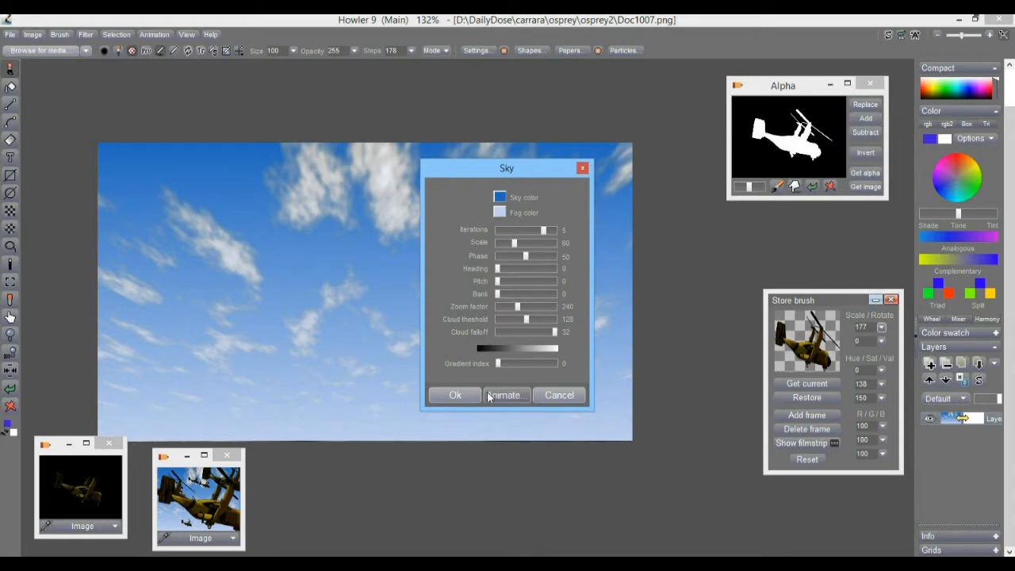
click(451, 394)
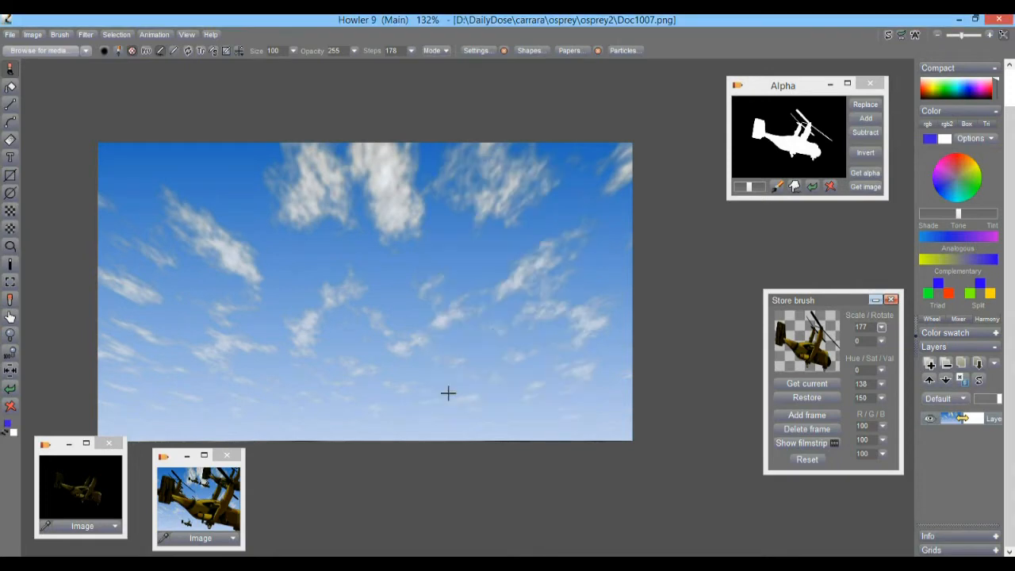
Step: Store a copy of the sky image and place it beside the other stored images
click(36, 35)
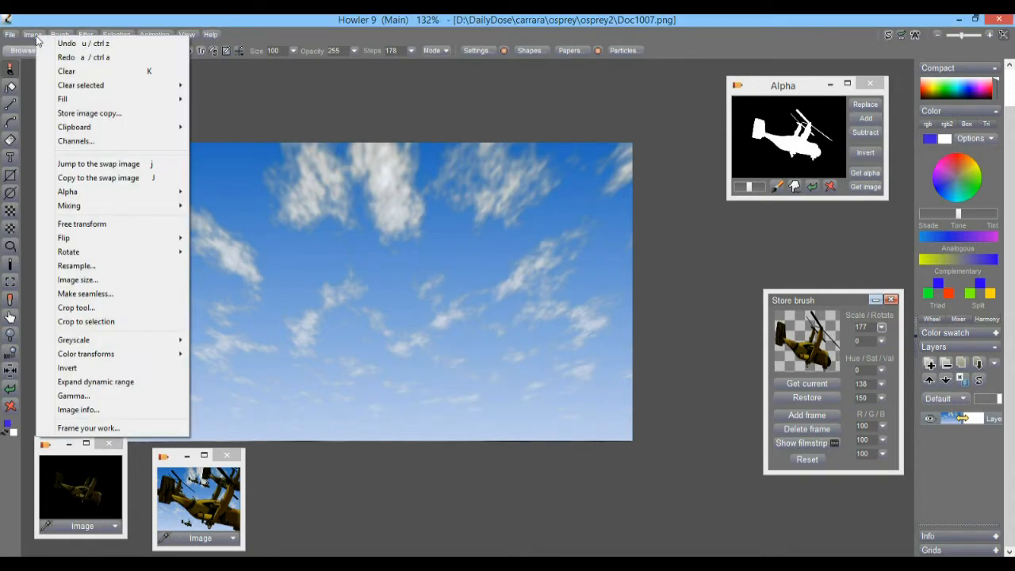
click(89, 114)
drag(54, 451, 291, 460)
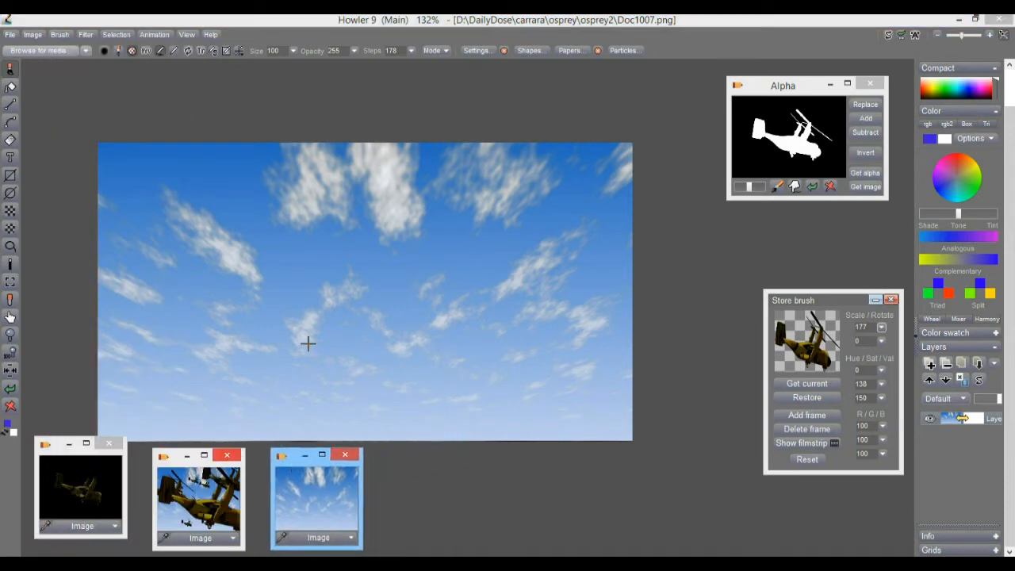
Step: Examine the rendered sky and its clouds at different positions and magnifications
click(10, 318)
drag(468, 307, 441, 257)
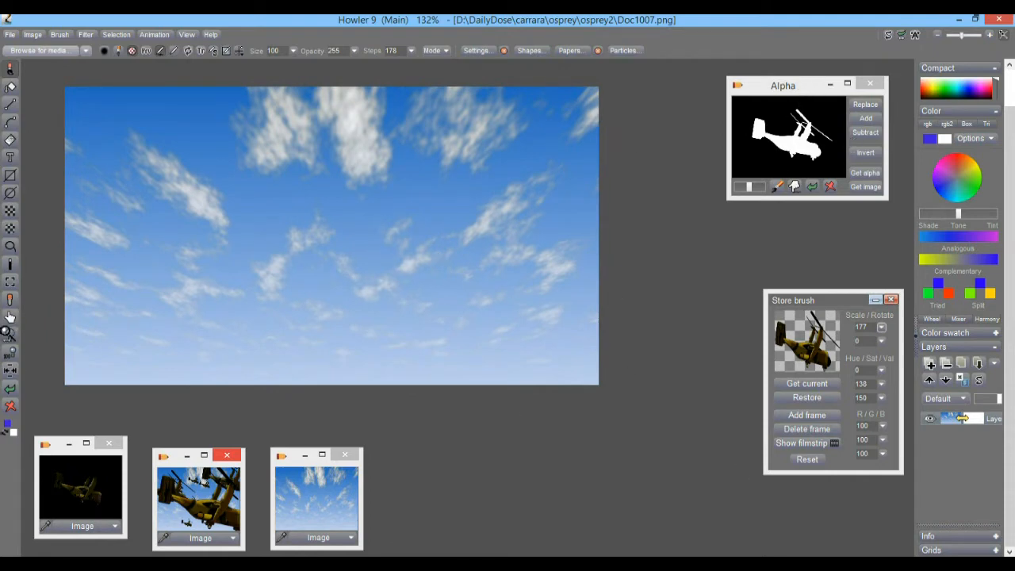
click(11, 334)
drag(471, 302, 448, 300)
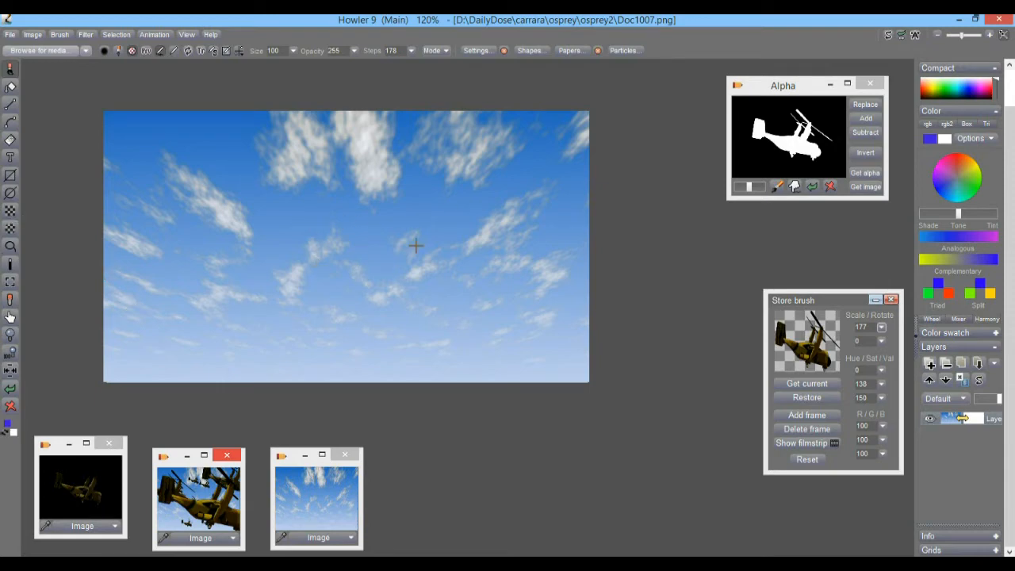
mouse_move(331, 232)
mouse_down()
mouse_move(469, 301)
mouse_move(340, 220)
mouse_move(332, 246)
mouse_move(315, 221)
mouse_move(323, 237)
mouse_up()
scroll(293, 226, up, 5)
scroll(346, 241, down, 4)
scroll(544, 148, up, 4)
scroll(526, 163, down, 4)
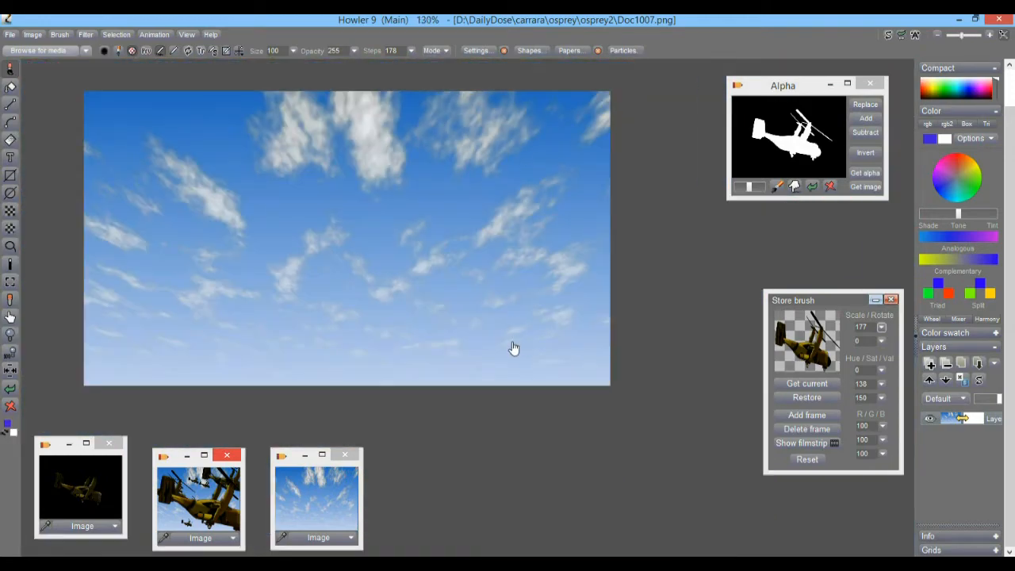
scroll(513, 348, up, 5)
scroll(650, 362, down, 4)
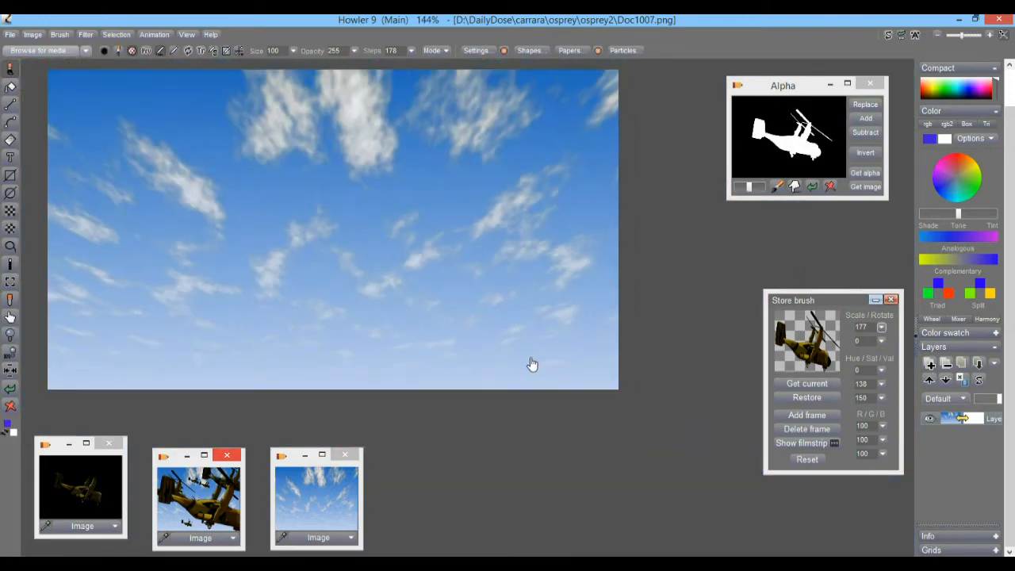
scroll(477, 317, down, 1)
scroll(136, 139, up, 4)
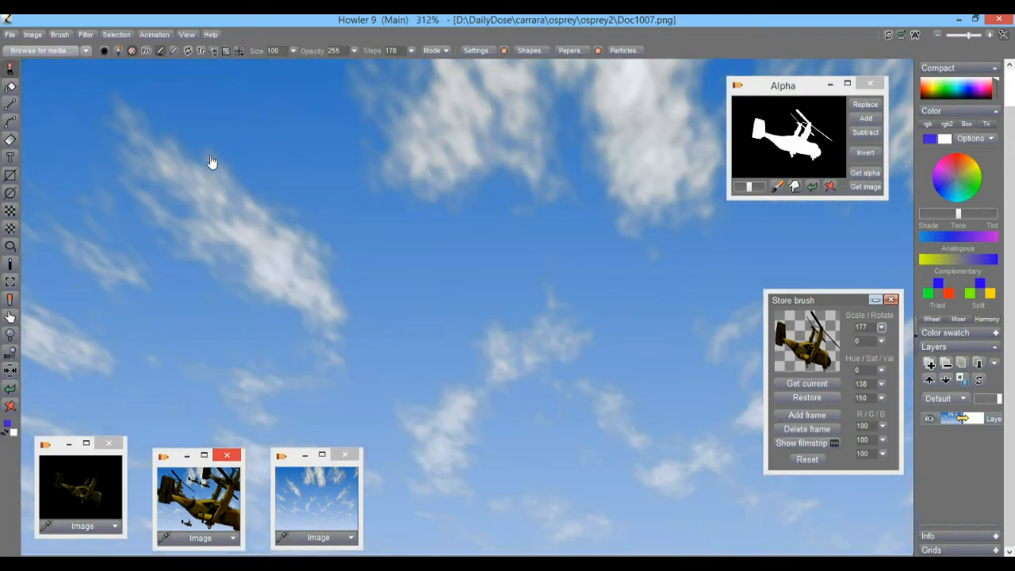
scroll(211, 163, down, 2)
scroll(186, 166, up, 6)
scroll(243, 188, down, 8)
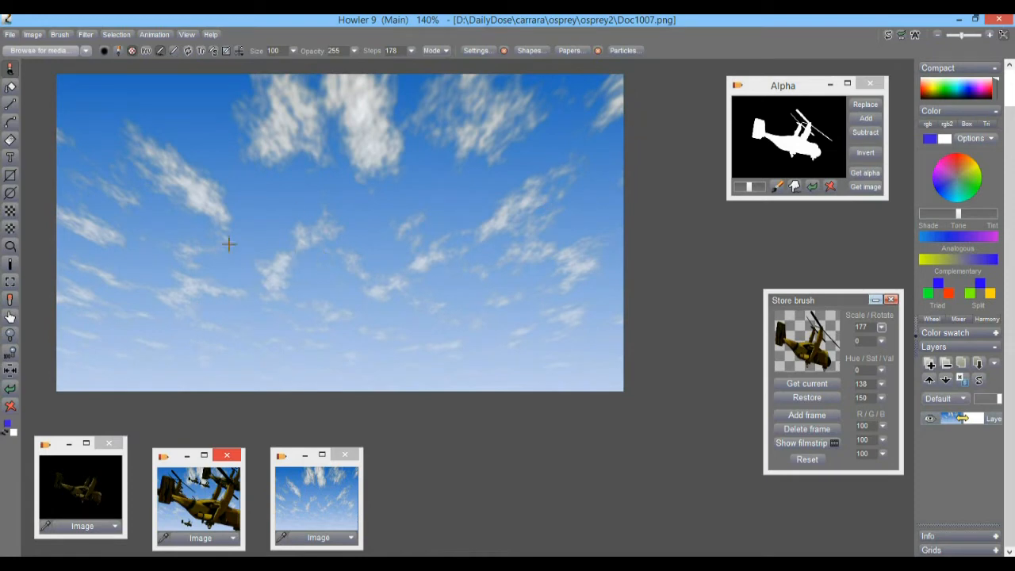
Step: Compare the stored sky, composite and dark aircraft images on the canvas, shift their windows slightly, and finish on the dark aircraft
click(79, 492)
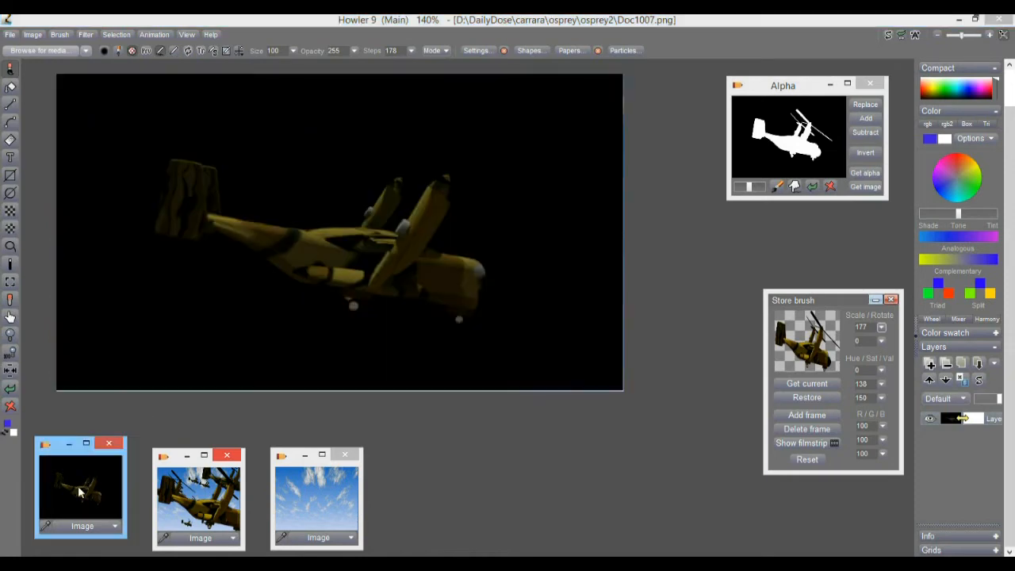
click(322, 496)
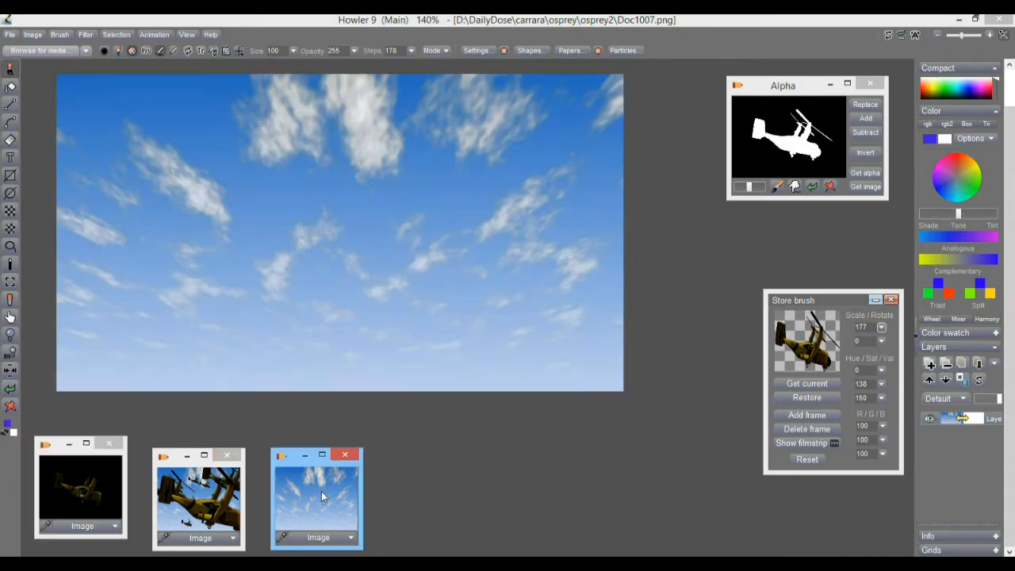
drag(294, 465, 291, 443)
click(83, 478)
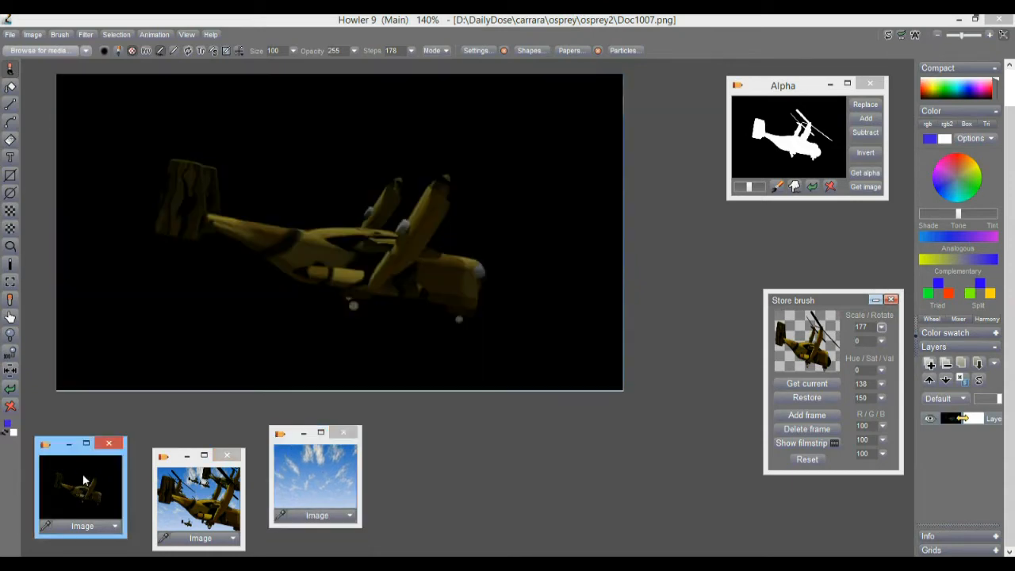
click(198, 495)
click(83, 478)
mouse_move(66, 458)
mouse_down()
mouse_move(81, 457)
mouse_move(69, 458)
mouse_up()
click(315, 480)
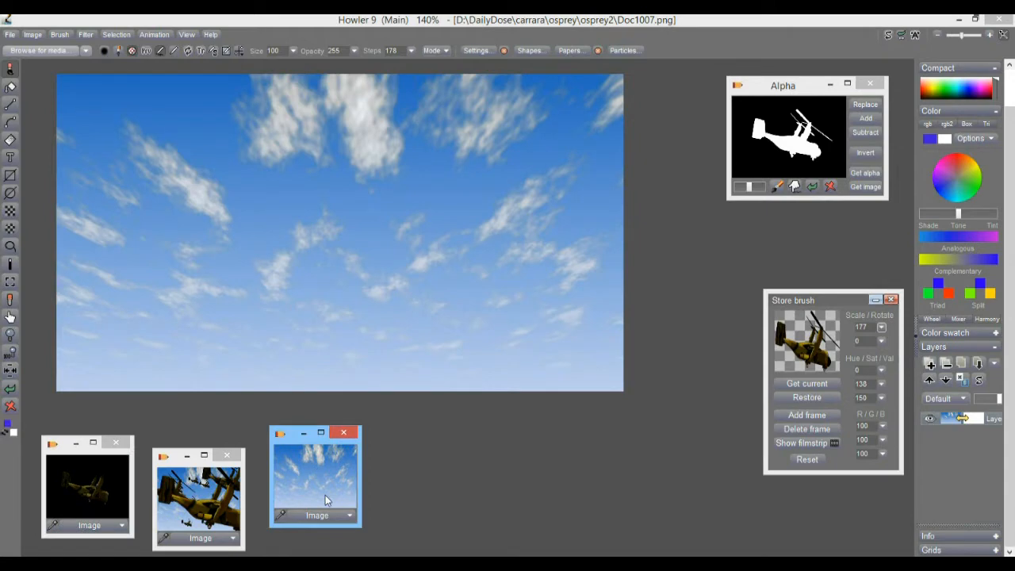
click(94, 492)
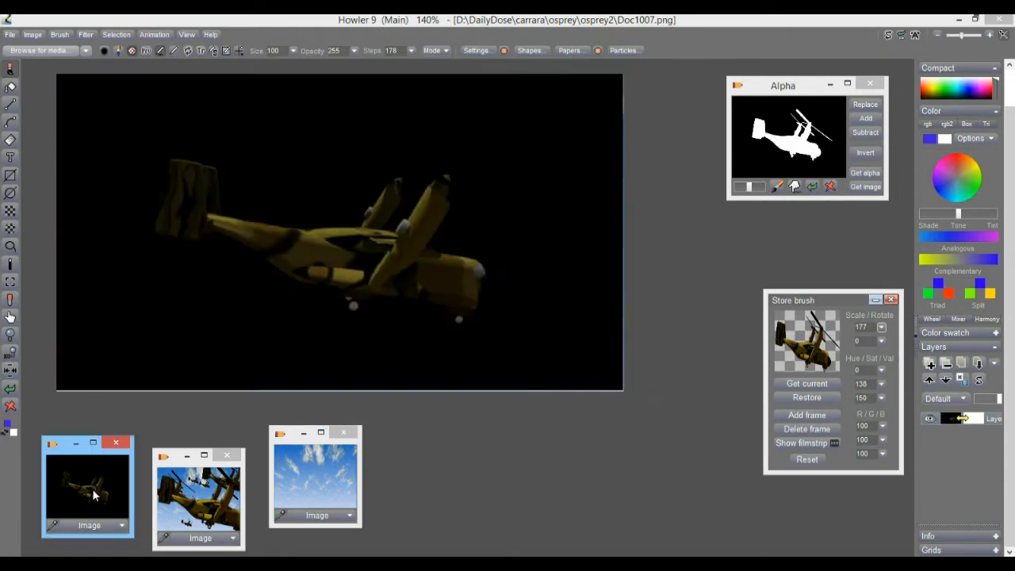
Step: Open the aircraft render Doc1001.bmp from the osprey2 folder
click(11, 34)
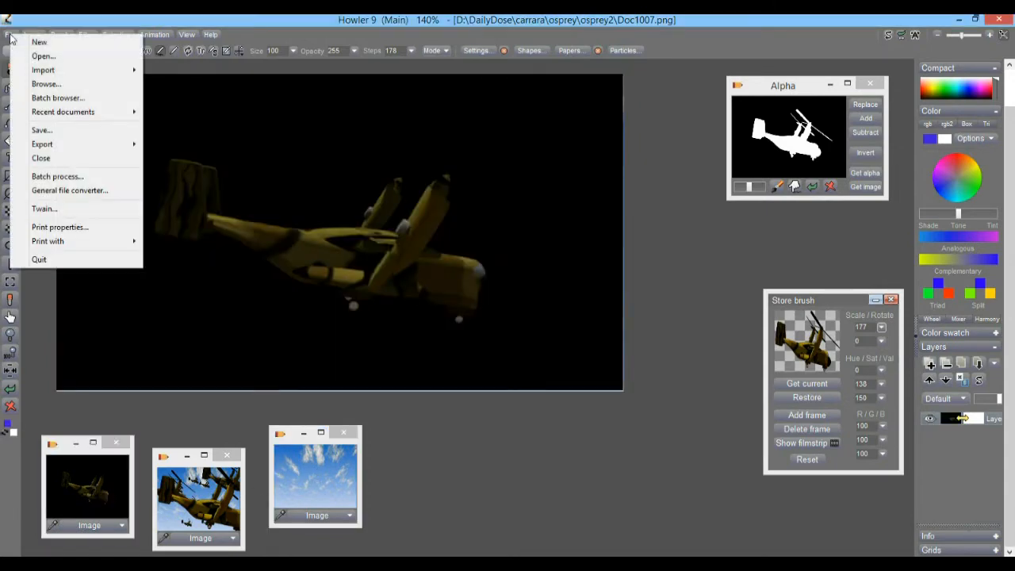
click(46, 57)
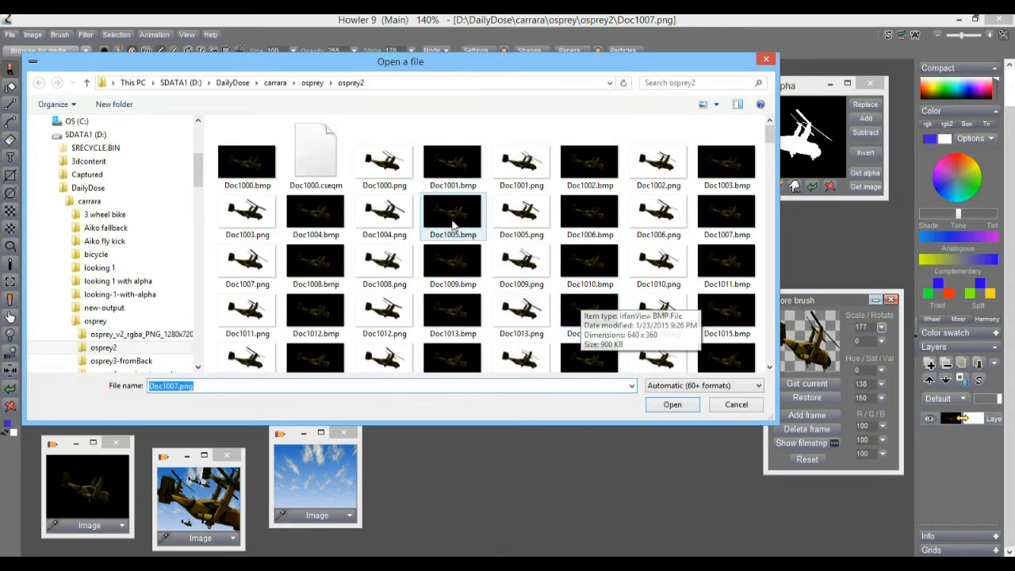
click(388, 162)
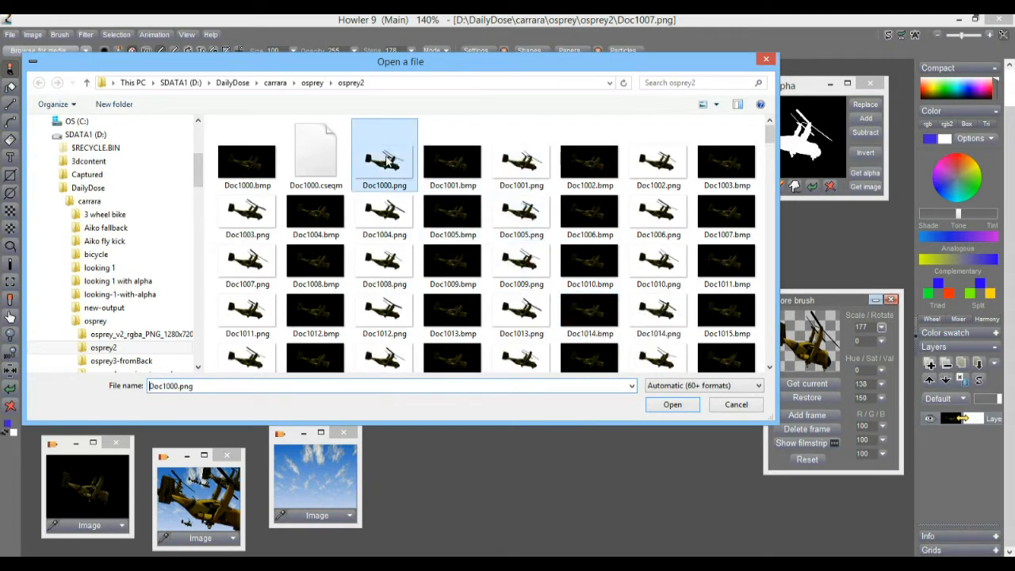
click(253, 163)
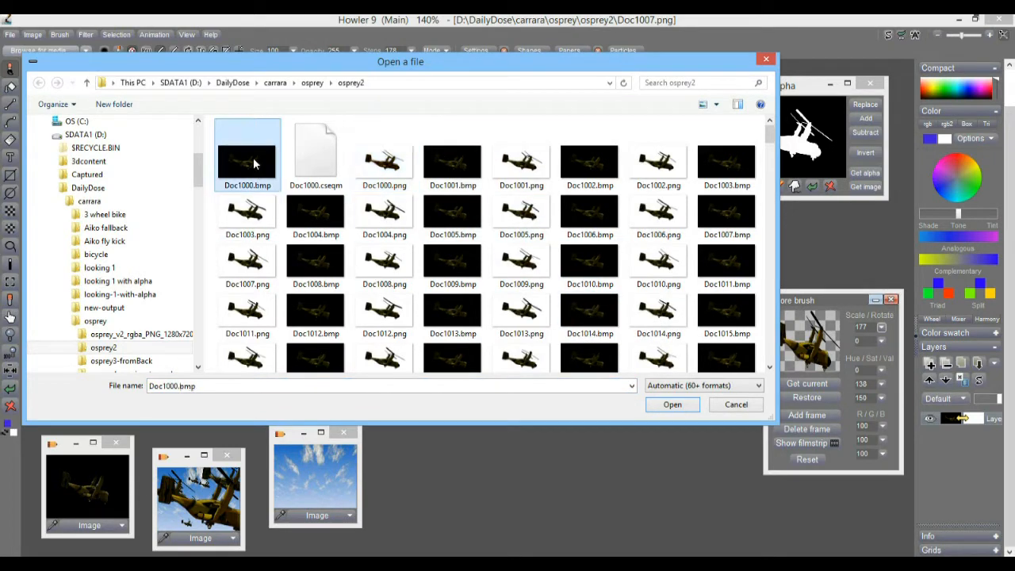
click(456, 165)
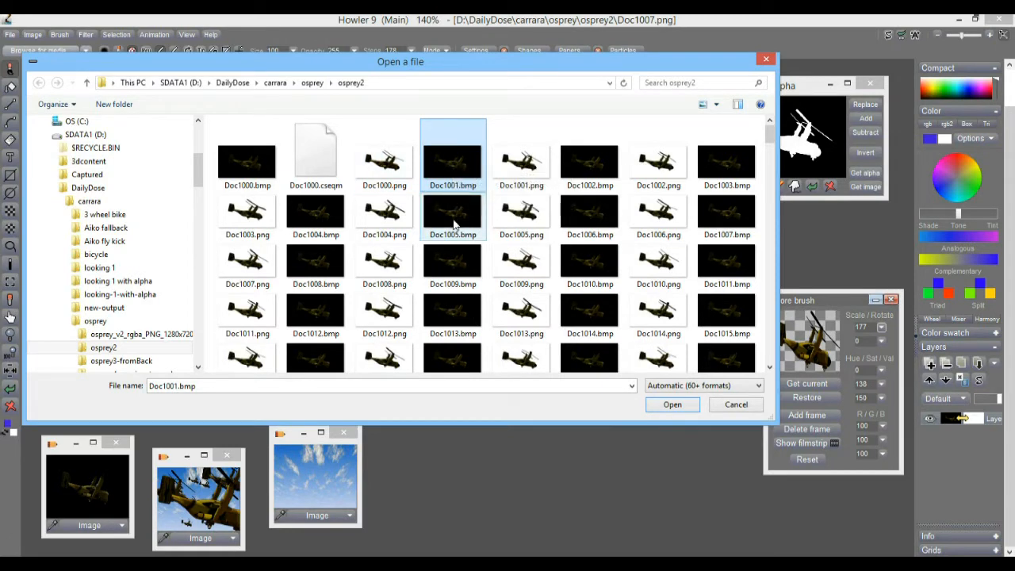
double_click(459, 159)
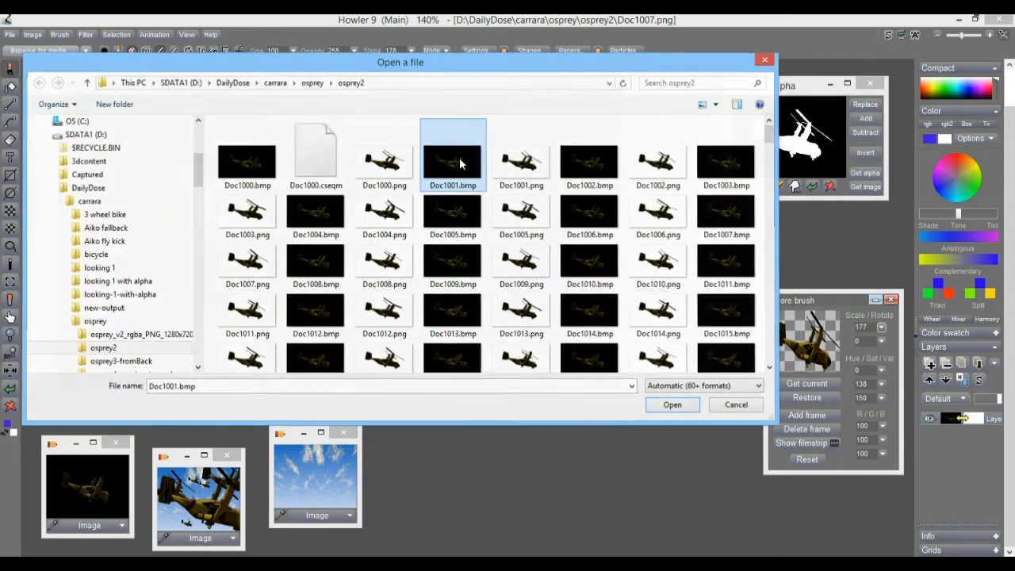
Step: Finish loading the Doc1001.bmp render and turn on its alpha
click(434, 351)
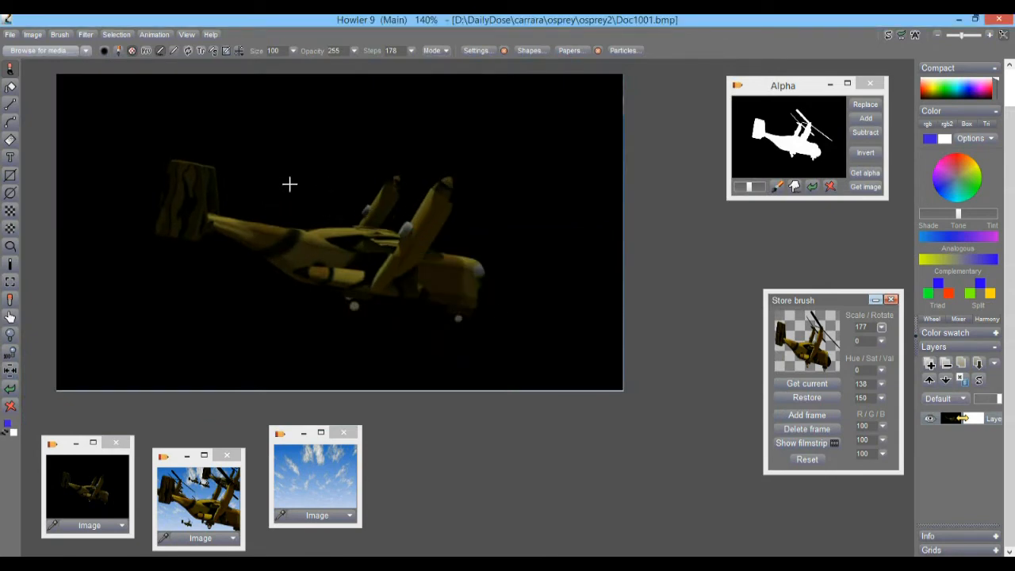
drag(221, 162, 232, 182)
click(116, 35)
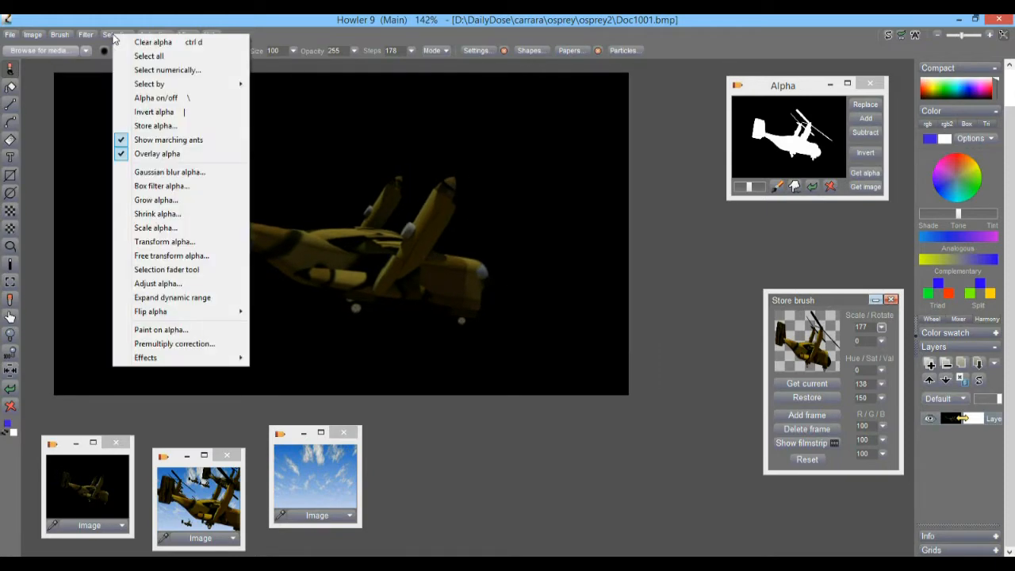
click(161, 98)
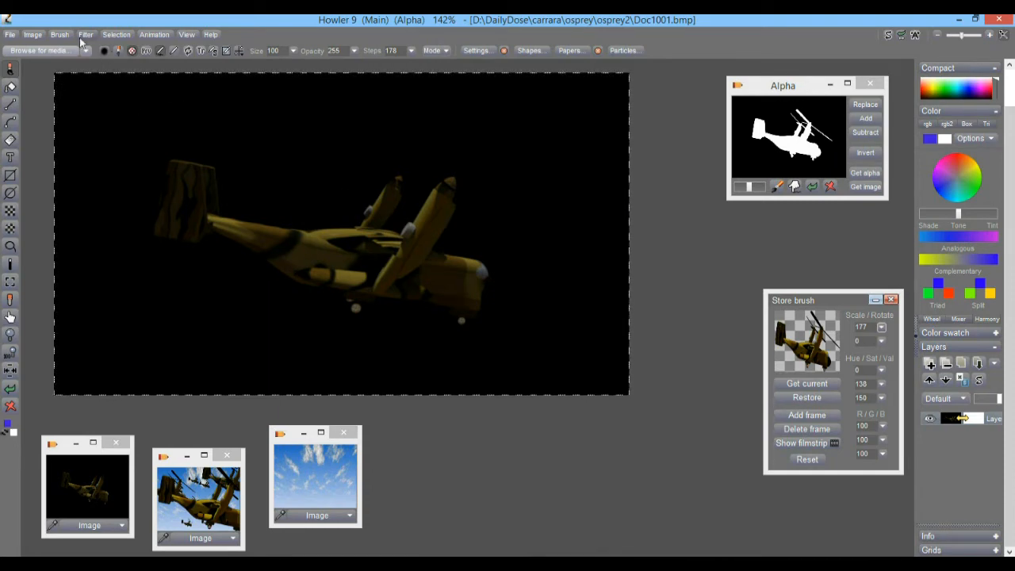
Step: Store a copy of the Doc1001.bmp aircraft image and place it beside the stored sky image
click(11, 36)
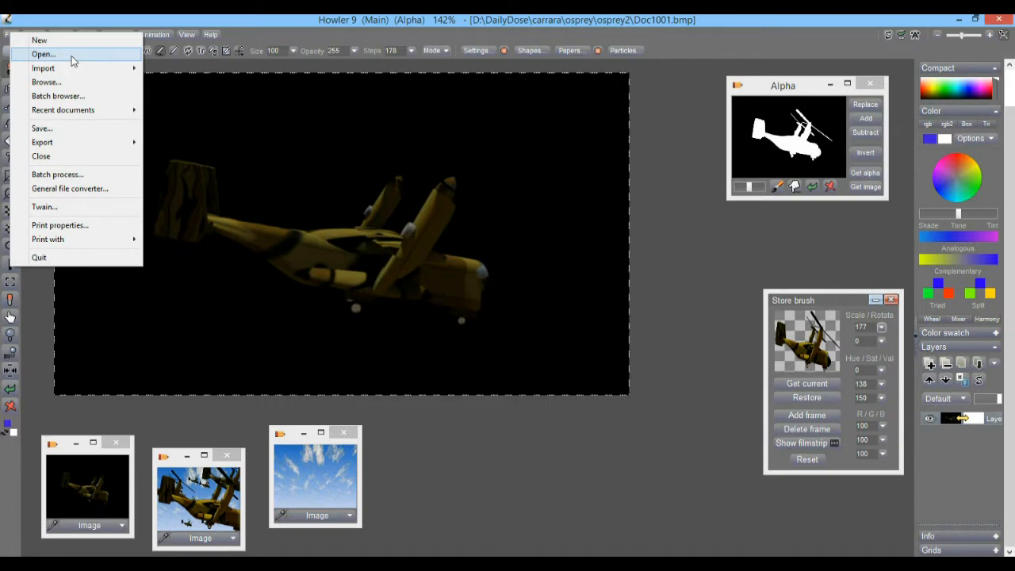
click(72, 30)
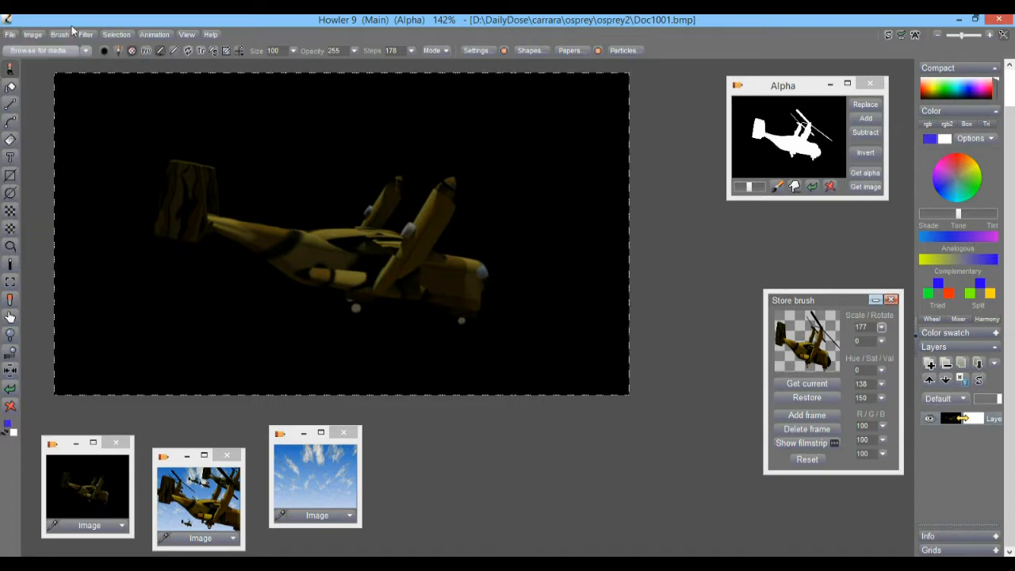
click(32, 35)
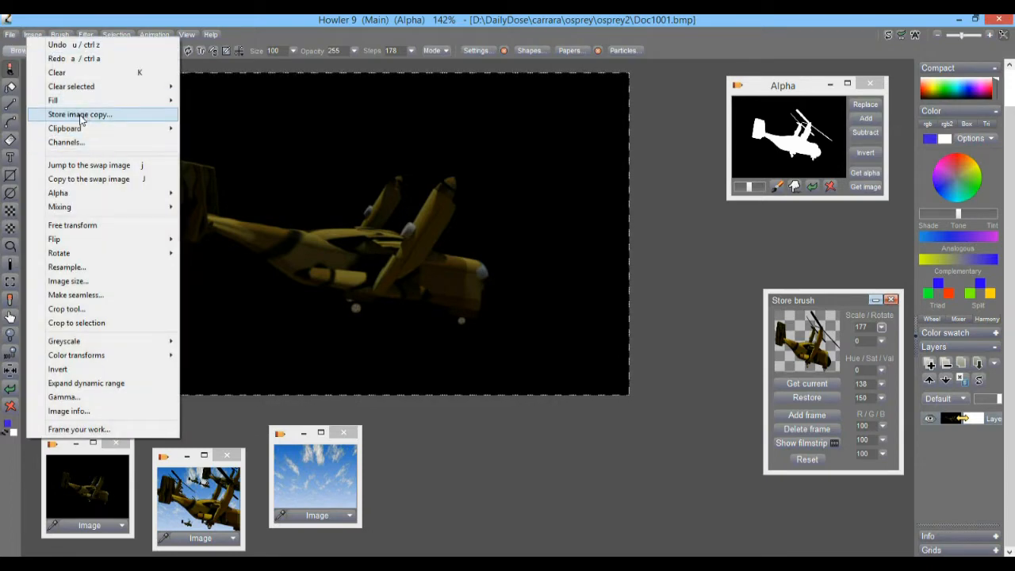
click(80, 115)
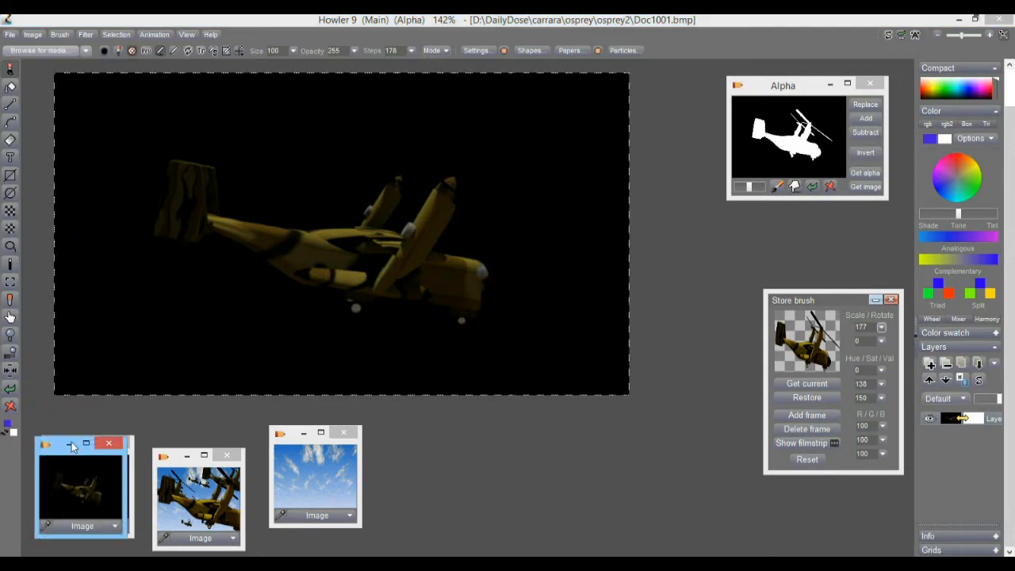
drag(57, 451, 412, 458)
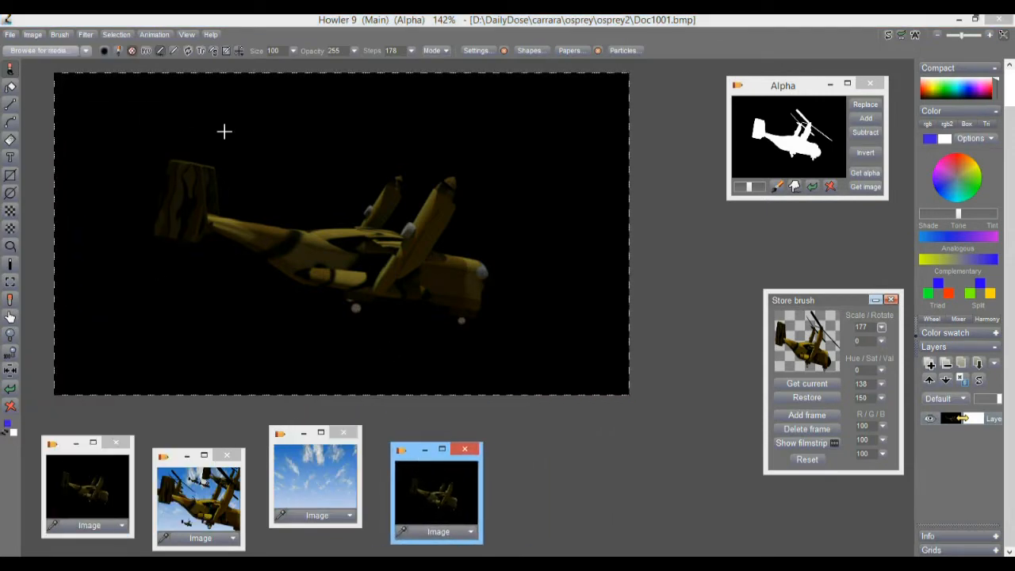
Step: Open the aircraft render Doc1013.png from the osprey2 folder
click(9, 36)
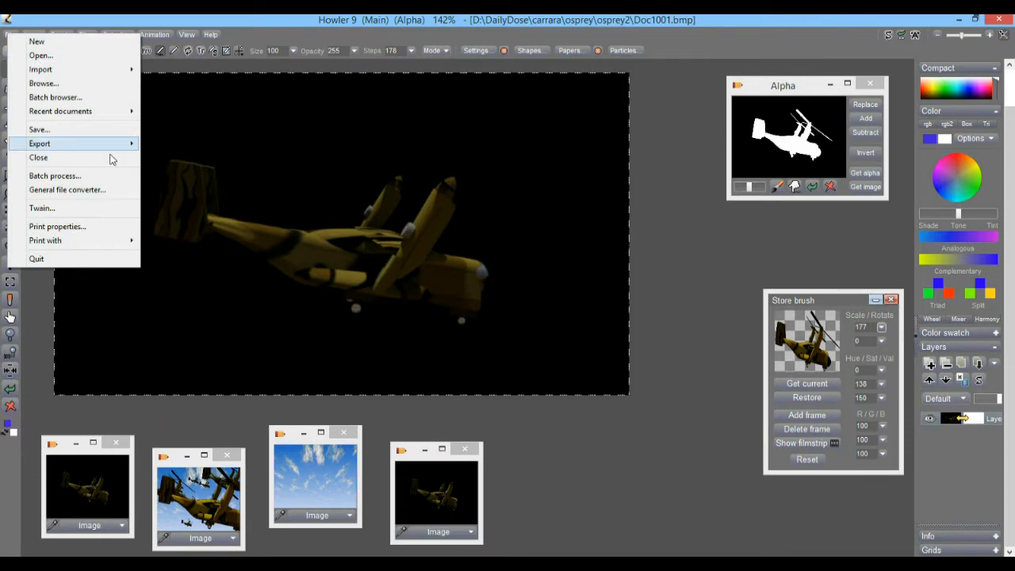
click(40, 55)
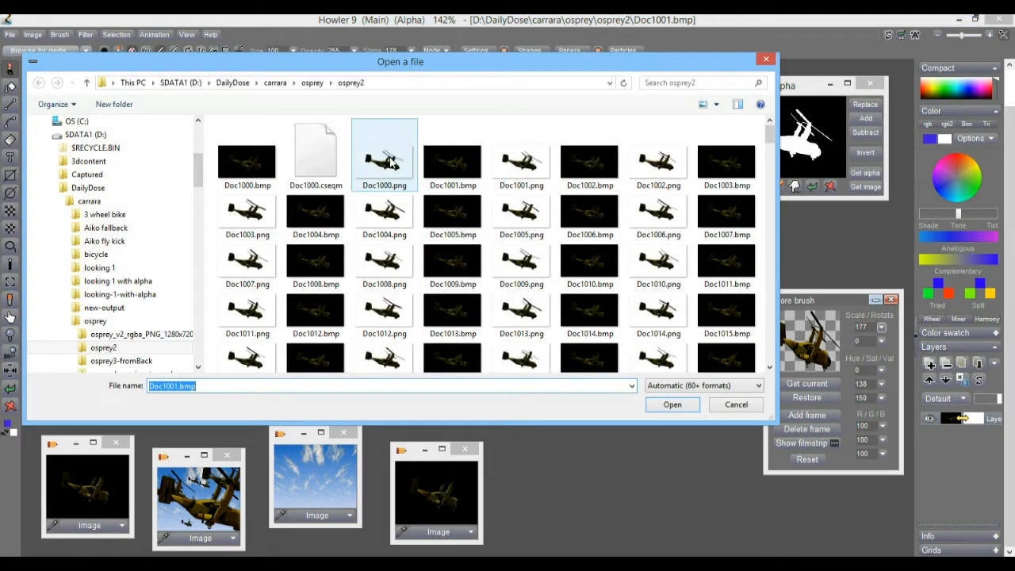
click(389, 163)
scroll(494, 248, up, 1)
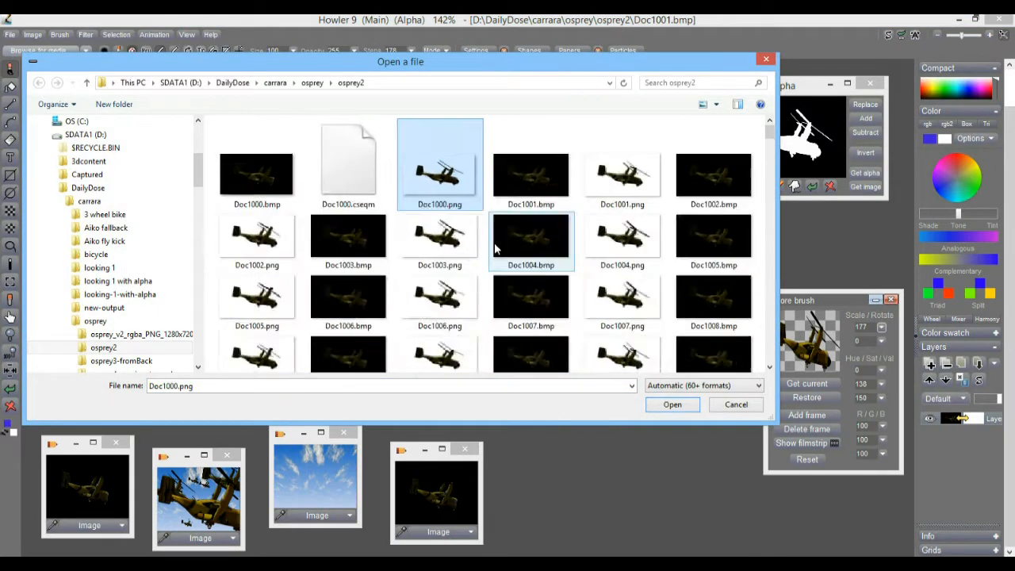
scroll(494, 248, up, 1)
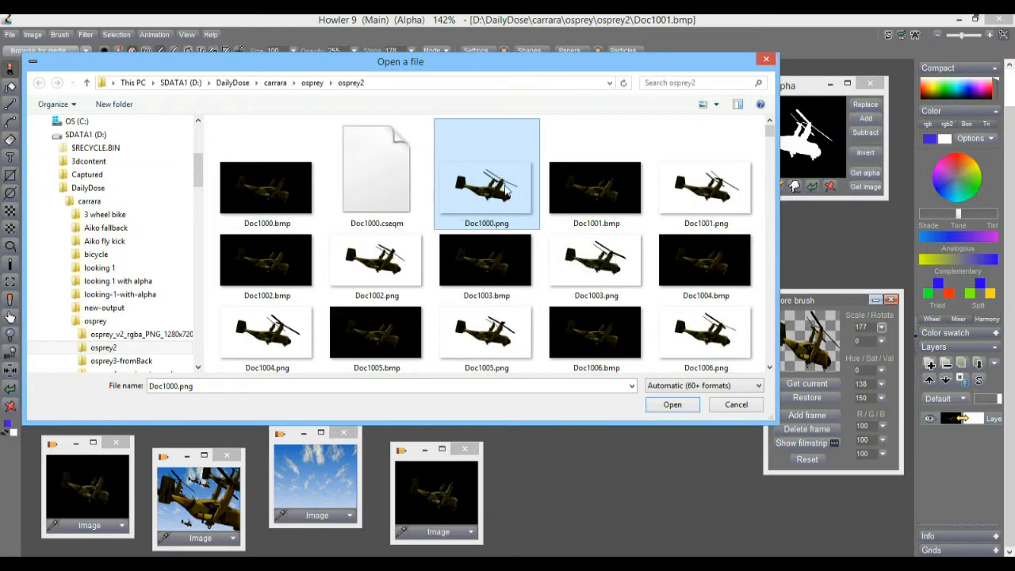
scroll(501, 197, down, 5)
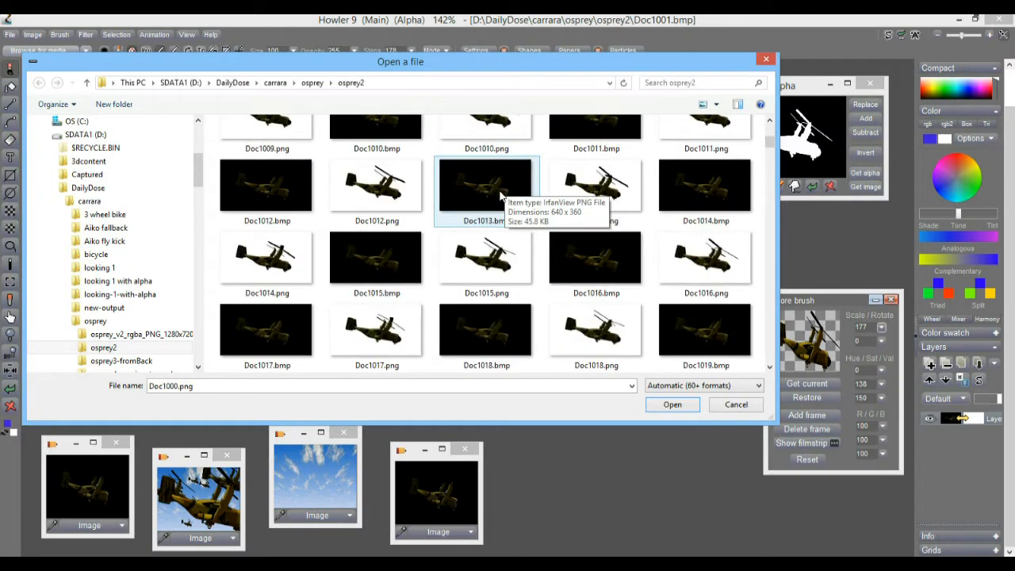
click(590, 187)
click(374, 189)
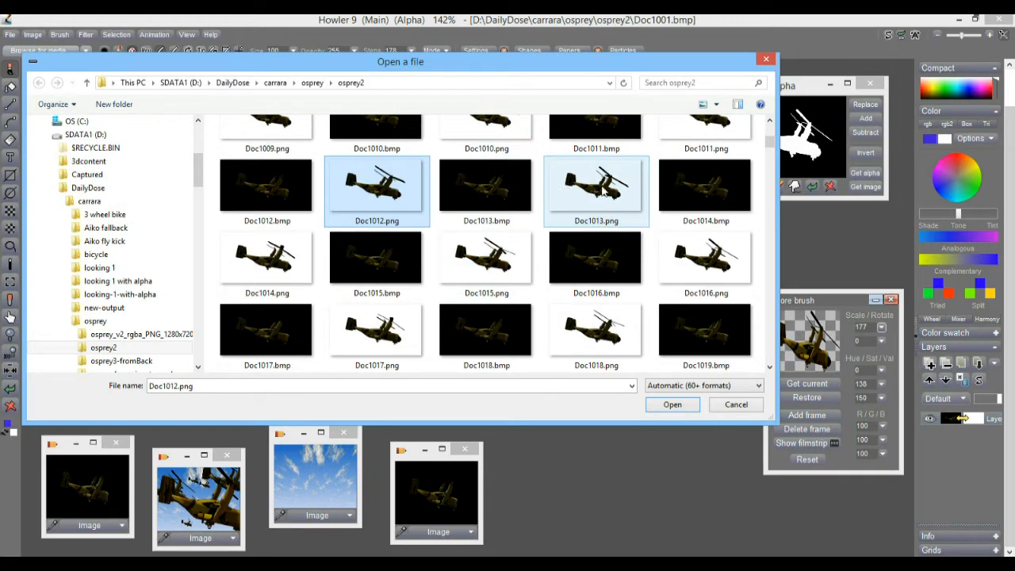
mouse_move(588, 197)
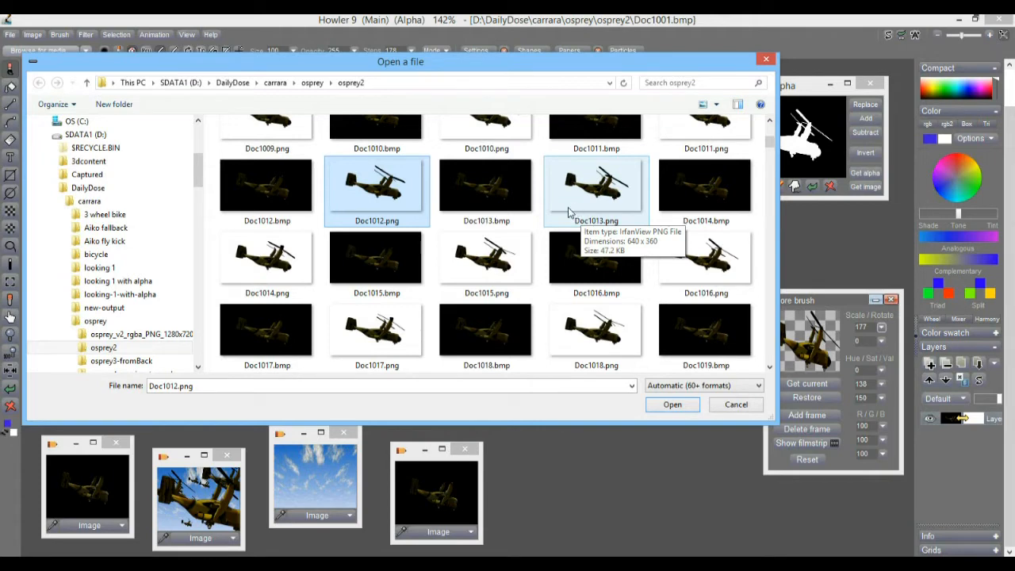
double_click(570, 195)
click(429, 349)
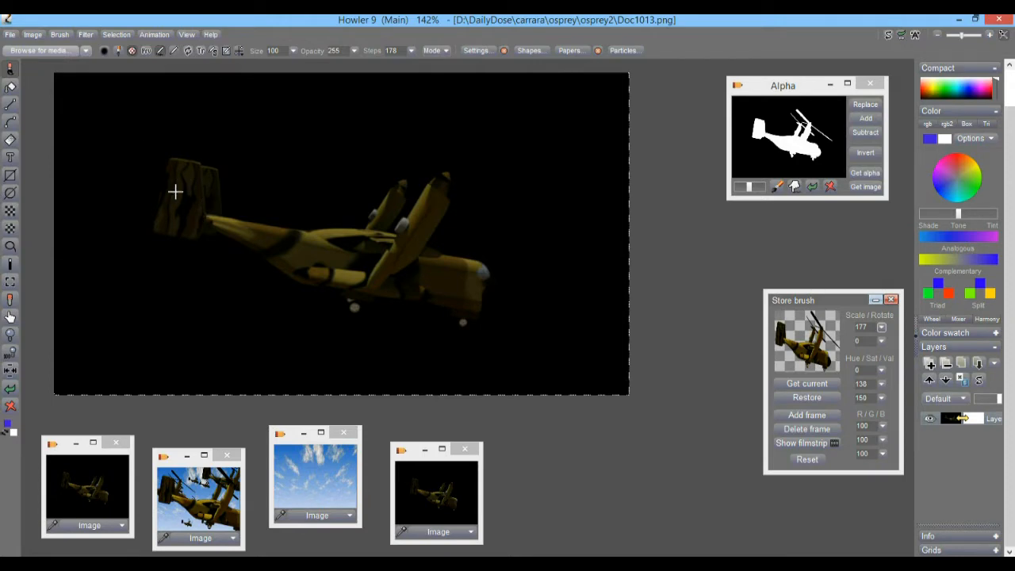
Step: Turn on the alpha of Doc1013.png to select the aircraft outline
click(119, 35)
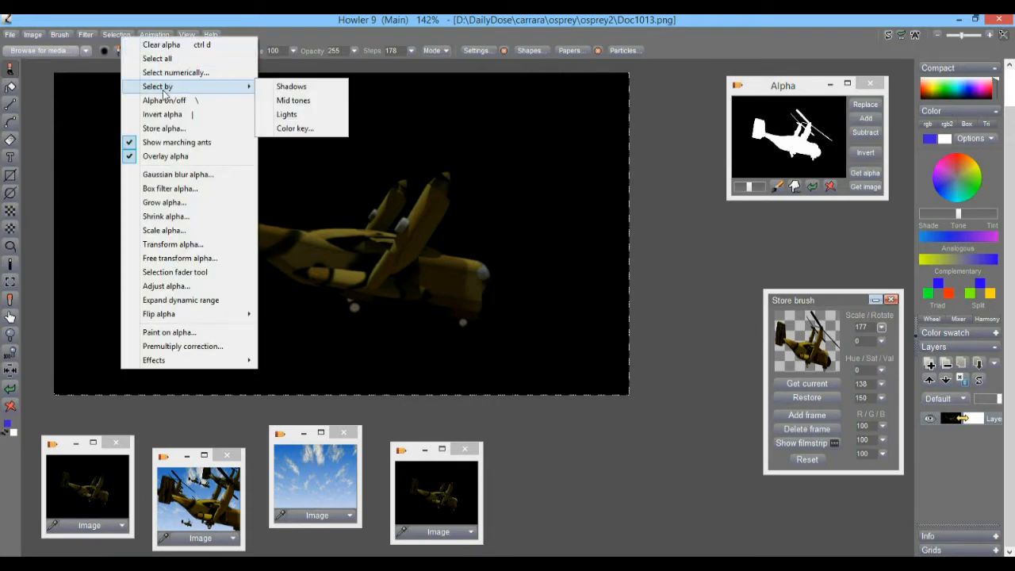
click(137, 16)
click(119, 35)
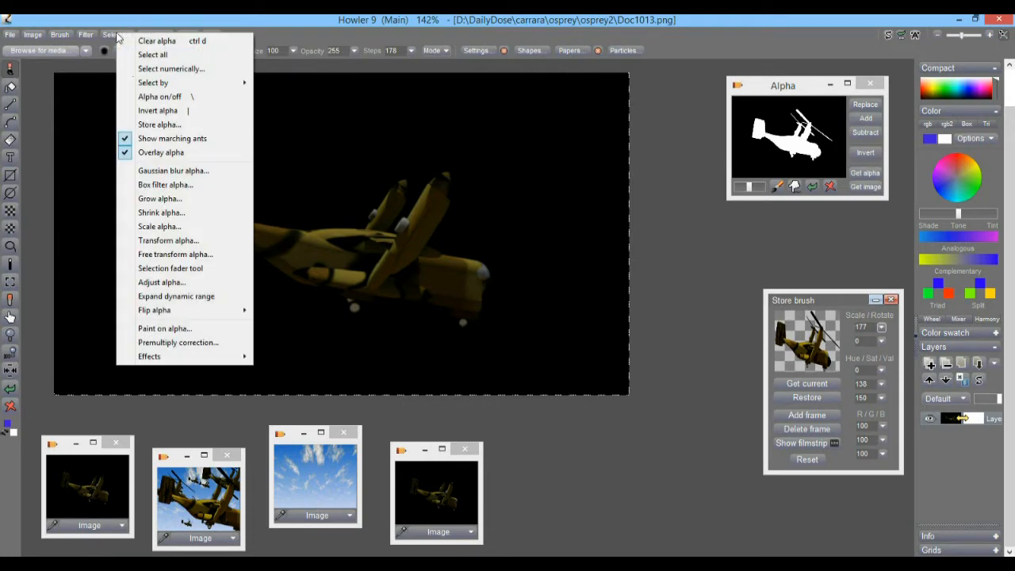
click(151, 96)
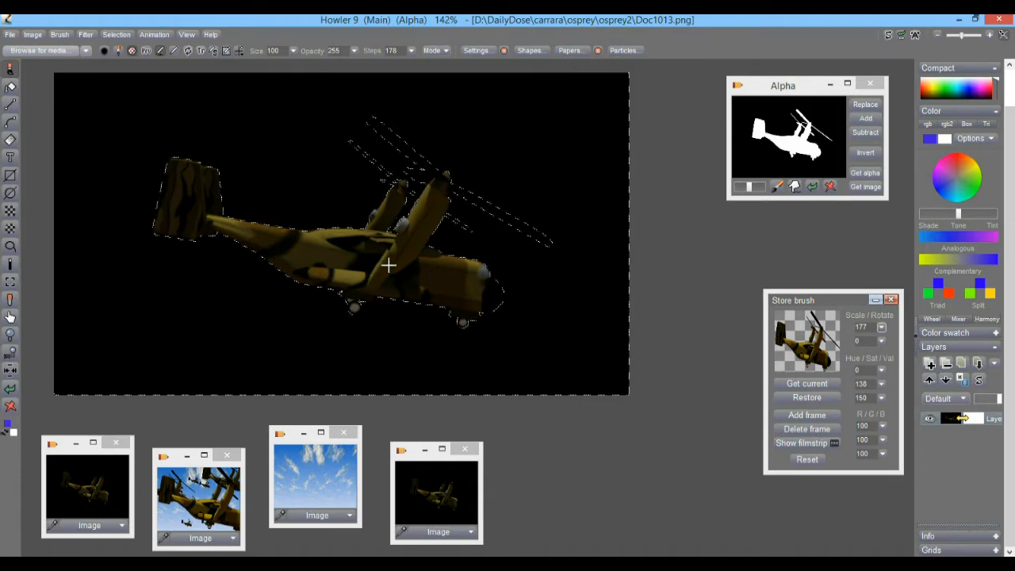
drag(378, 231, 377, 246)
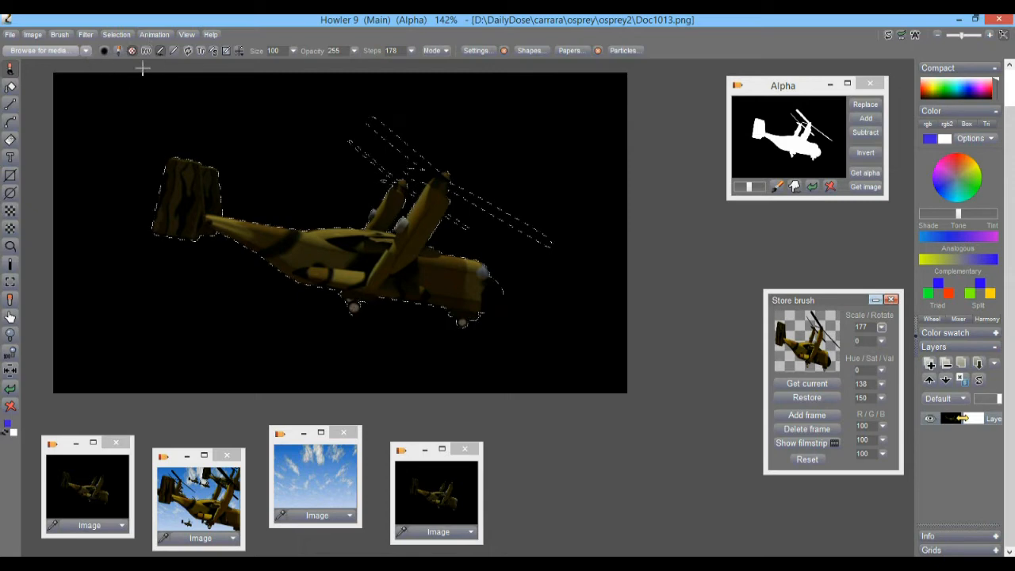
Step: Store the aircraft's alpha in an enlarged window beside the canvas and invert the stored alpha twice
click(116, 35)
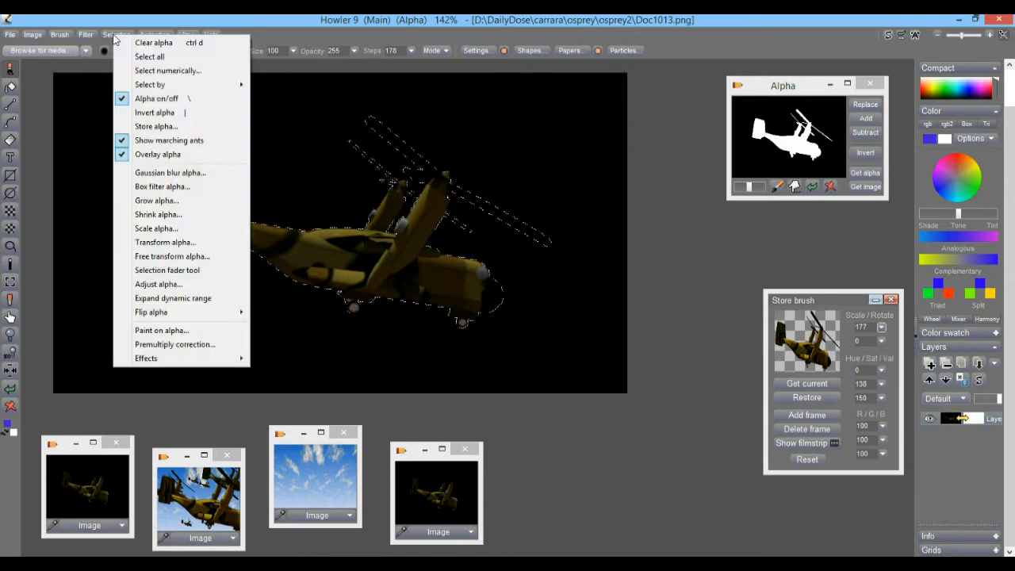
click(175, 130)
drag(863, 95, 677, 139)
drag(808, 243, 955, 364)
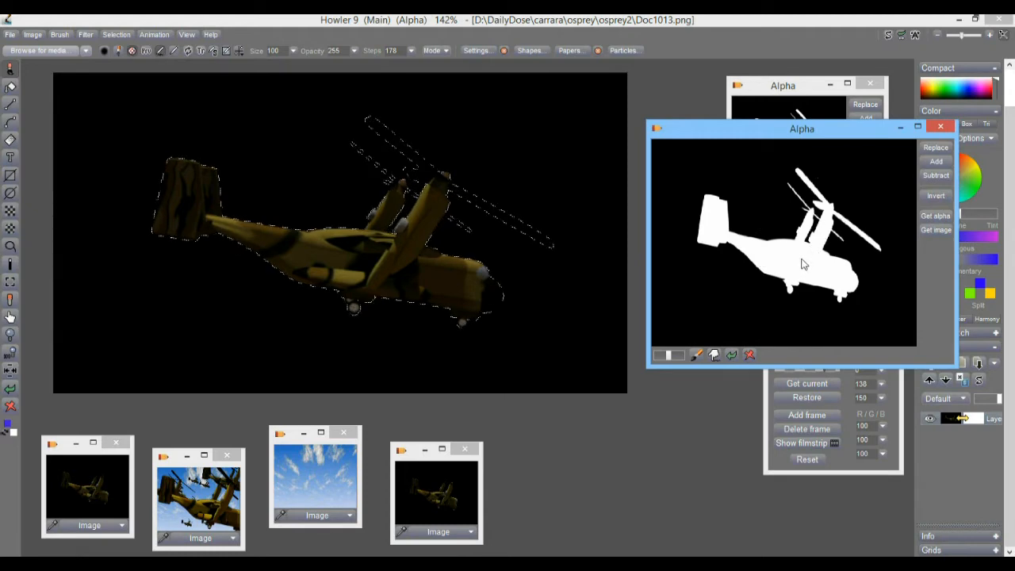
click(936, 196)
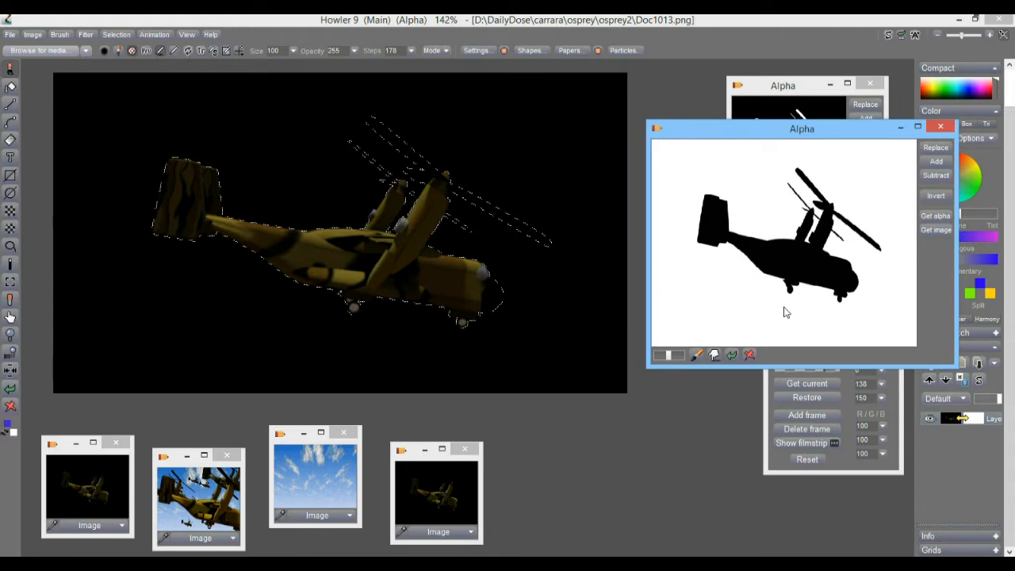
click(936, 196)
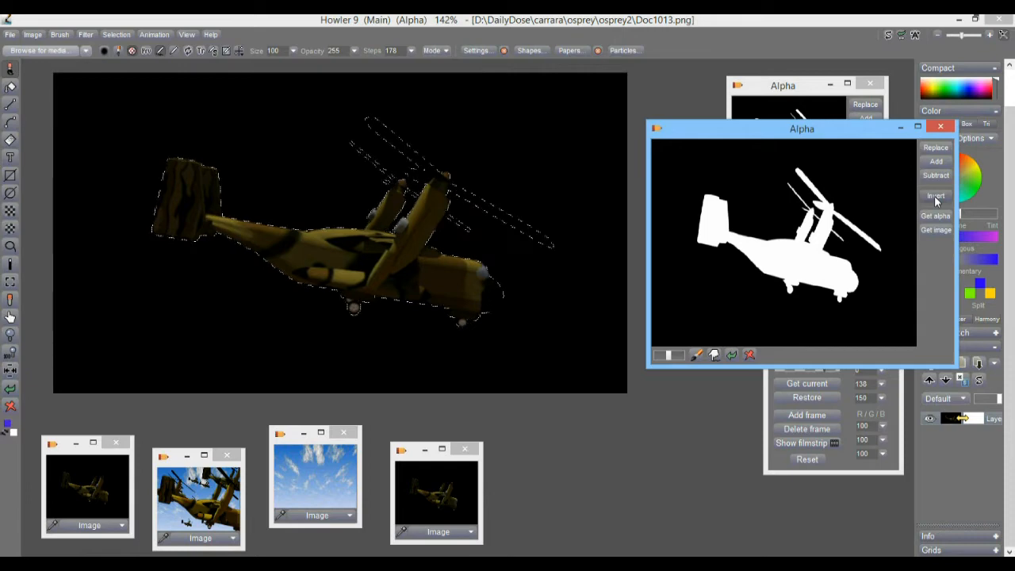
Step: Pick up the whole selected aircraft as a custom brush and store a copy of it below the enlarged alpha window
click(65, 37)
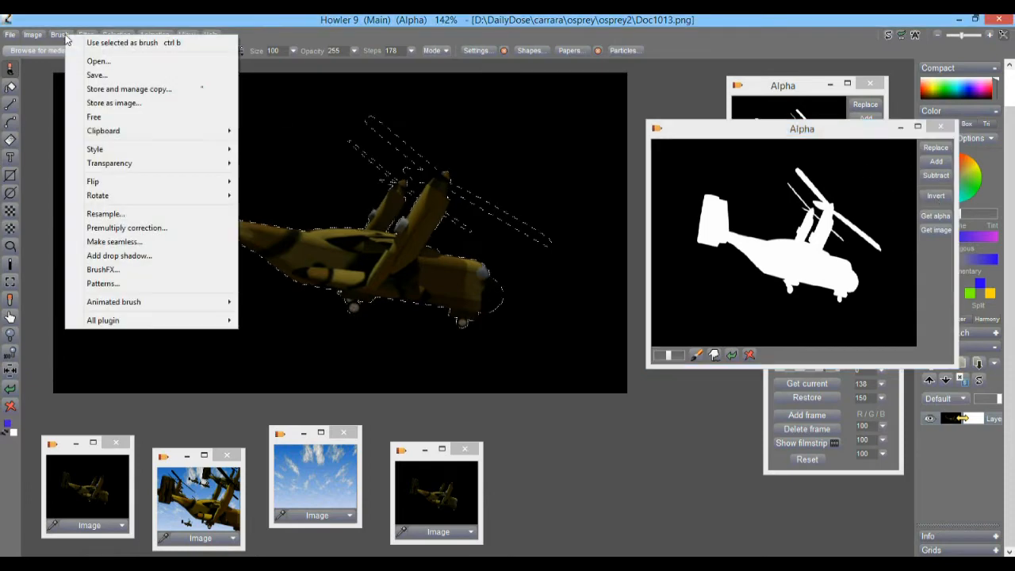
click(112, 45)
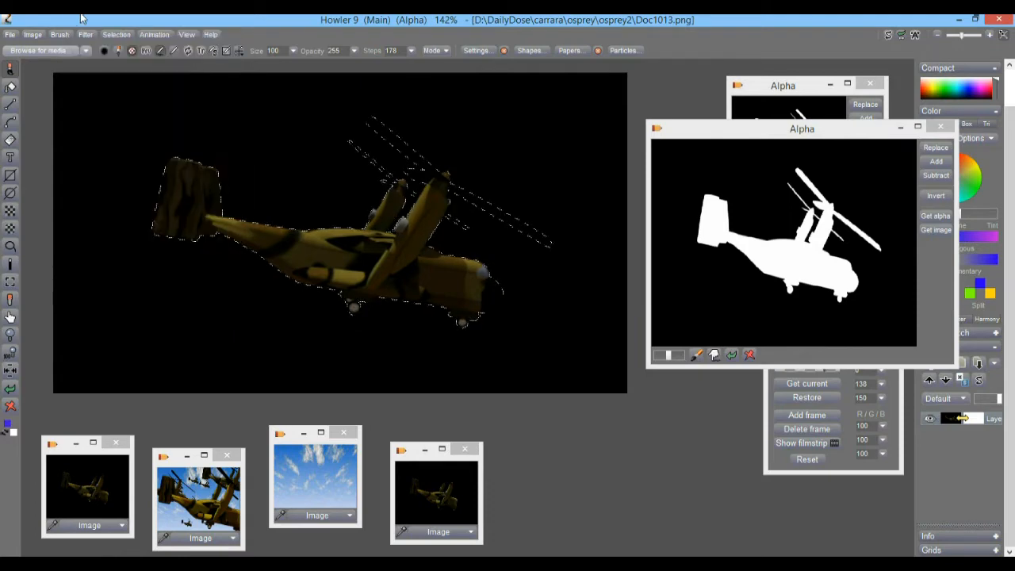
click(10, 283)
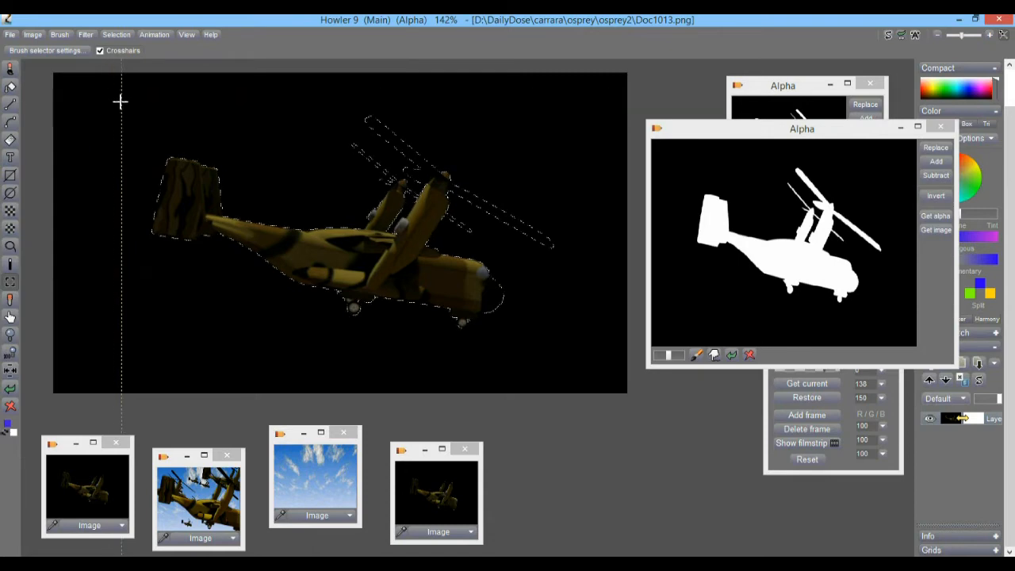
mouse_move(134, 102)
mouse_down()
mouse_move(576, 353)
mouse_move(564, 351)
mouse_move(574, 346)
mouse_up()
click(58, 35)
click(107, 87)
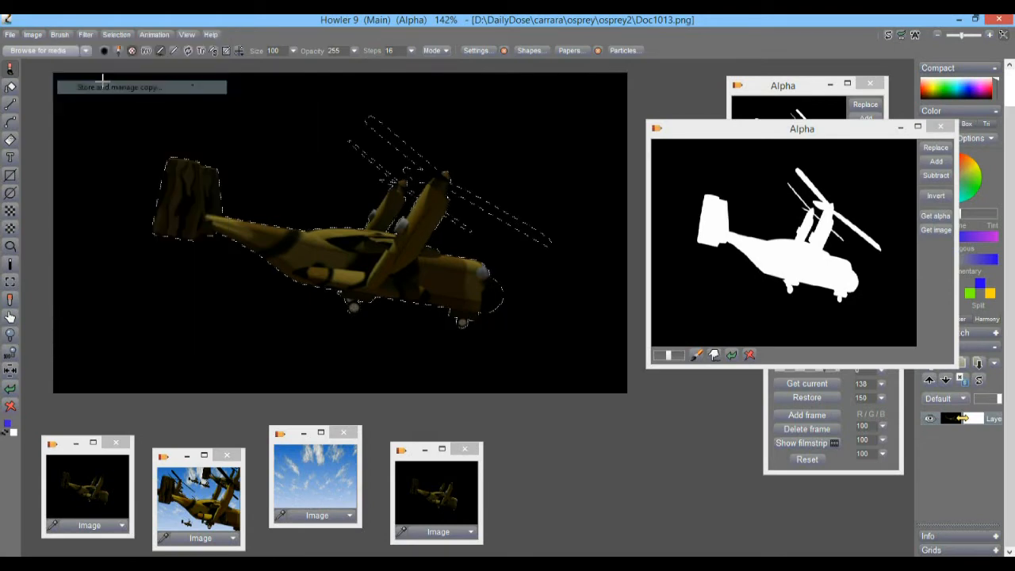
mouse_move(119, 132)
mouse_down()
mouse_move(761, 324)
mouse_move(743, 381)
mouse_move(739, 347)
mouse_up()
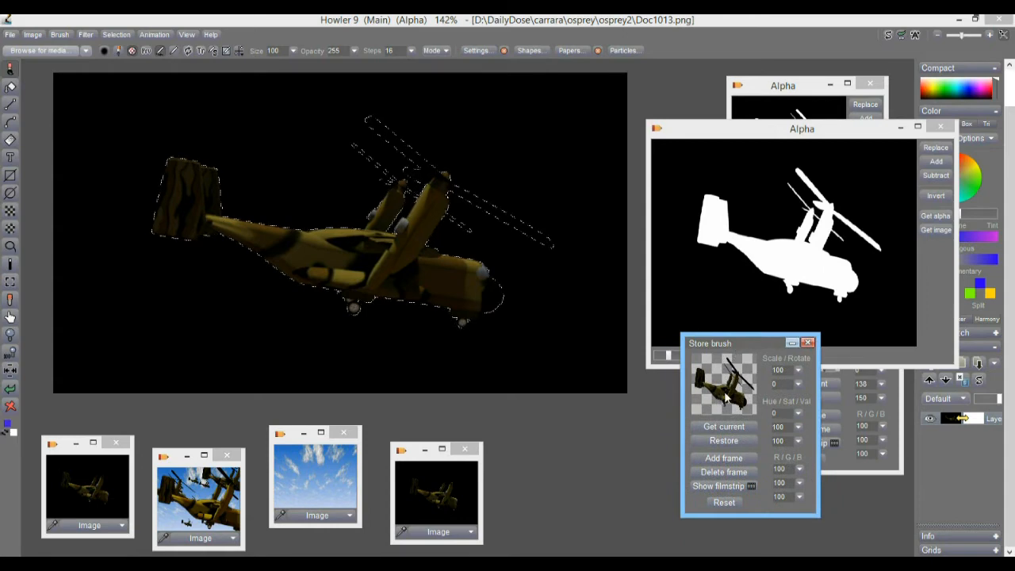
Step: Use the alpha-selected aircraft as the brush and turn the image's alpha on again
click(62, 36)
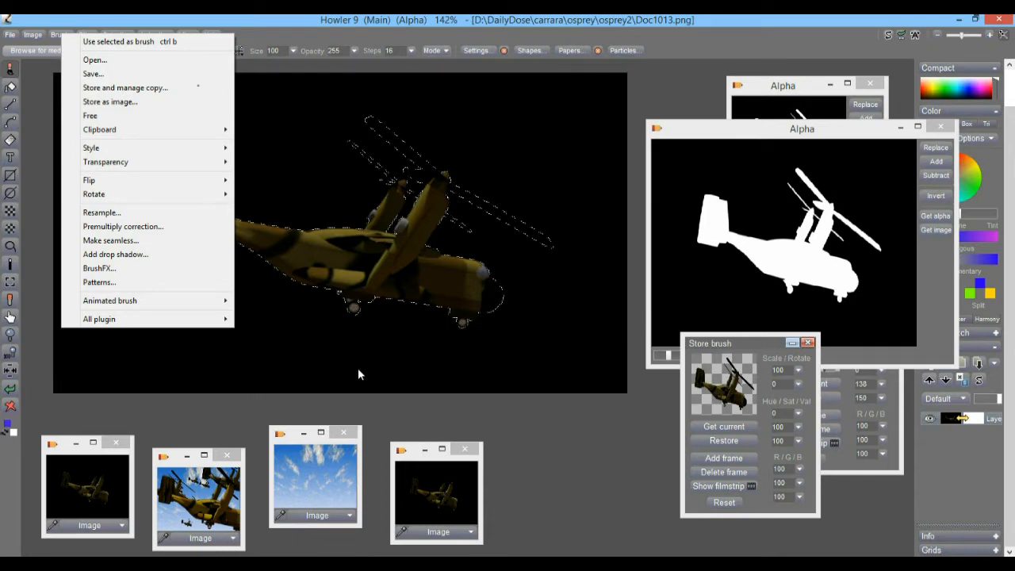
click(146, 20)
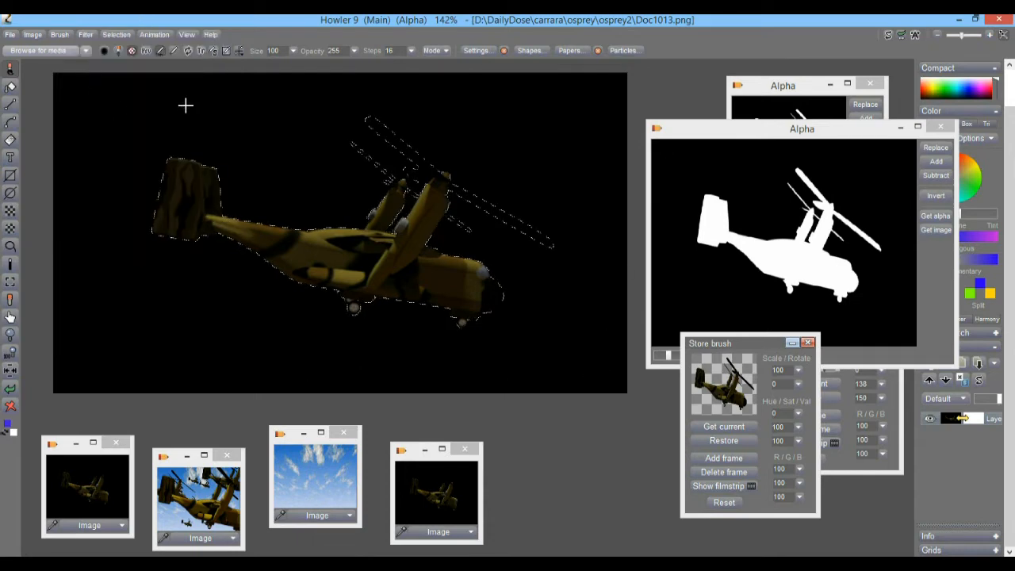
click(62, 36)
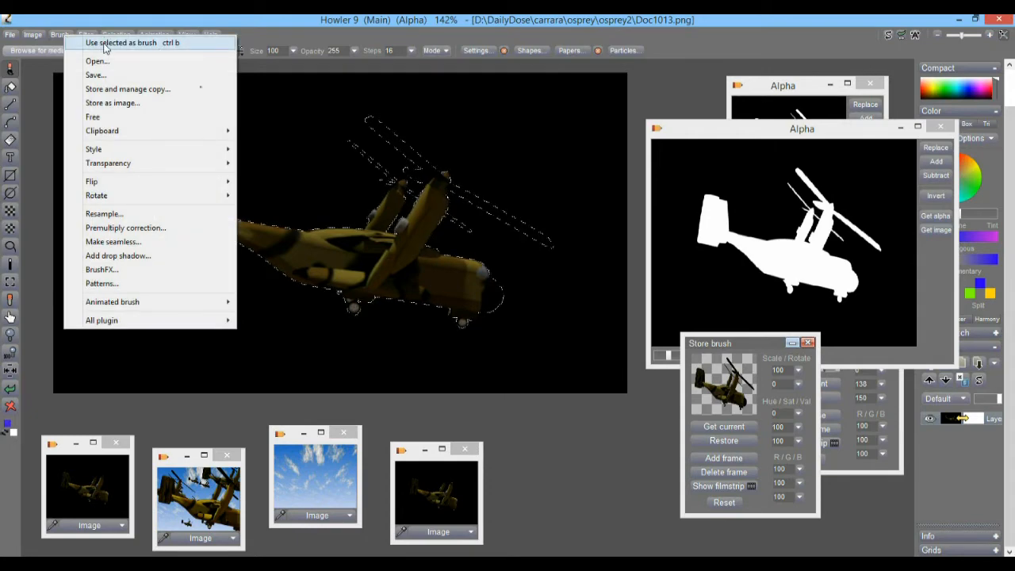
click(103, 44)
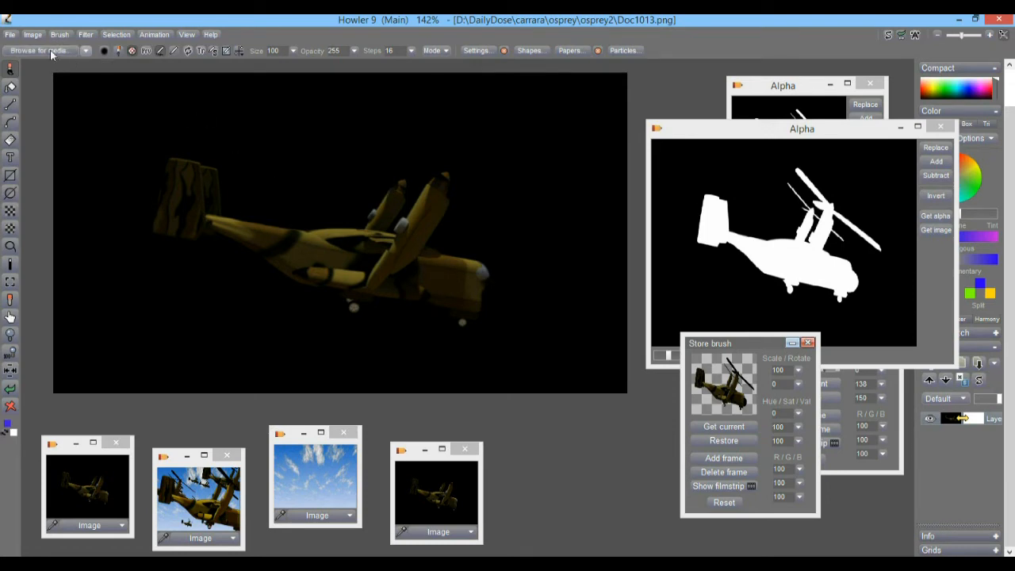
click(119, 36)
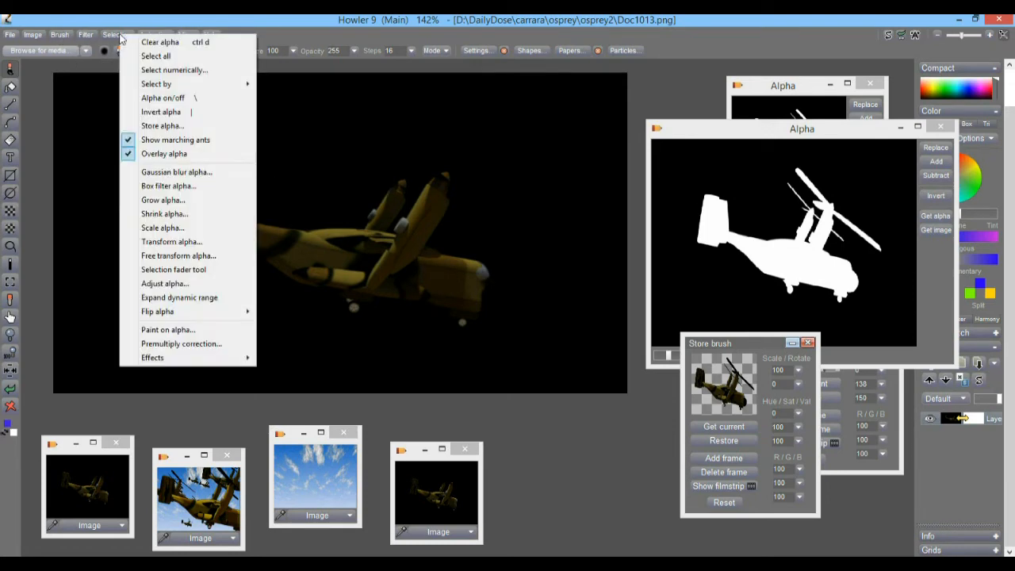
click(172, 99)
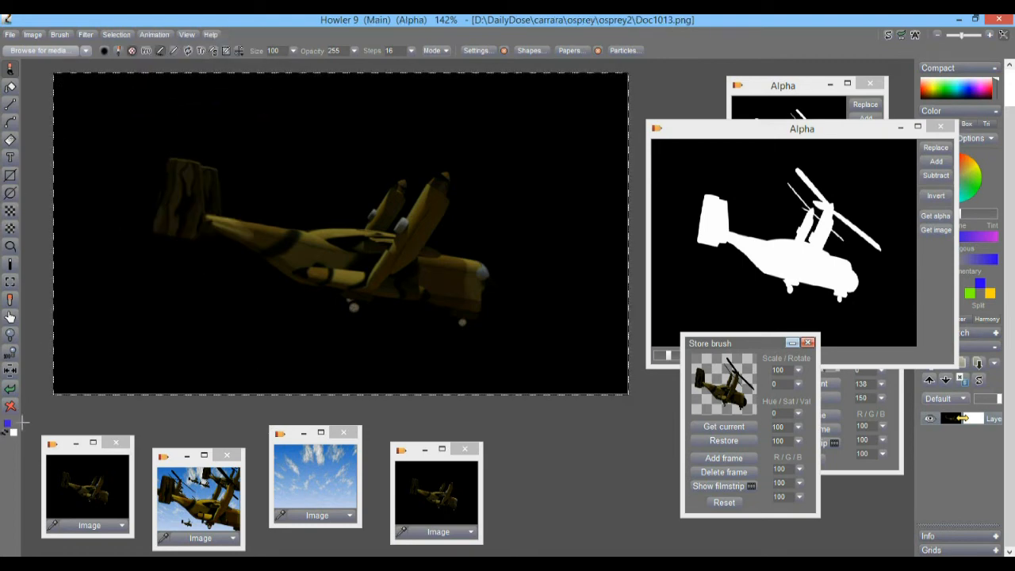
Step: Undo the last alpha change and store another copy of the aircraft brush beside the existing stored brush
click(10, 390)
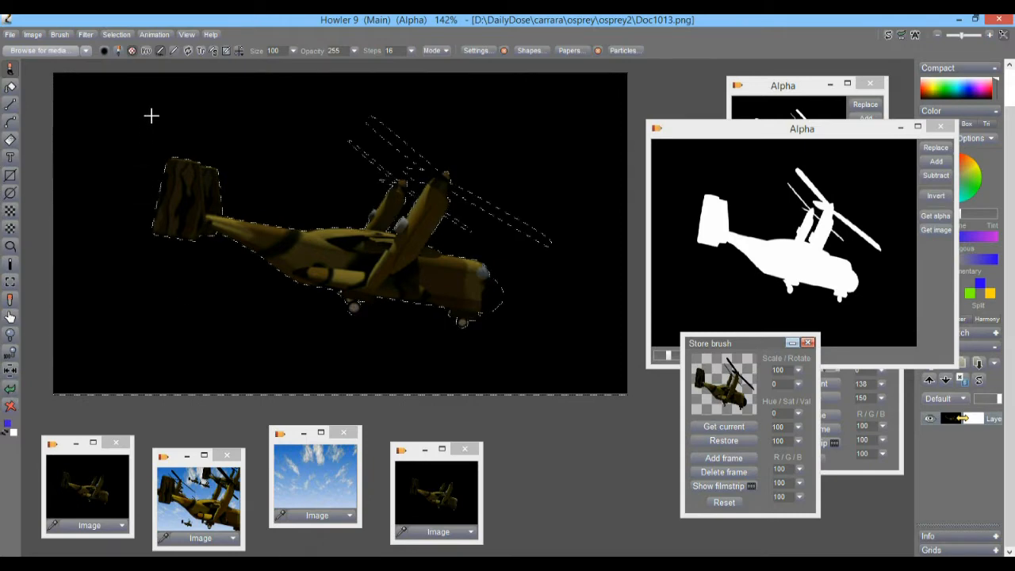
click(59, 35)
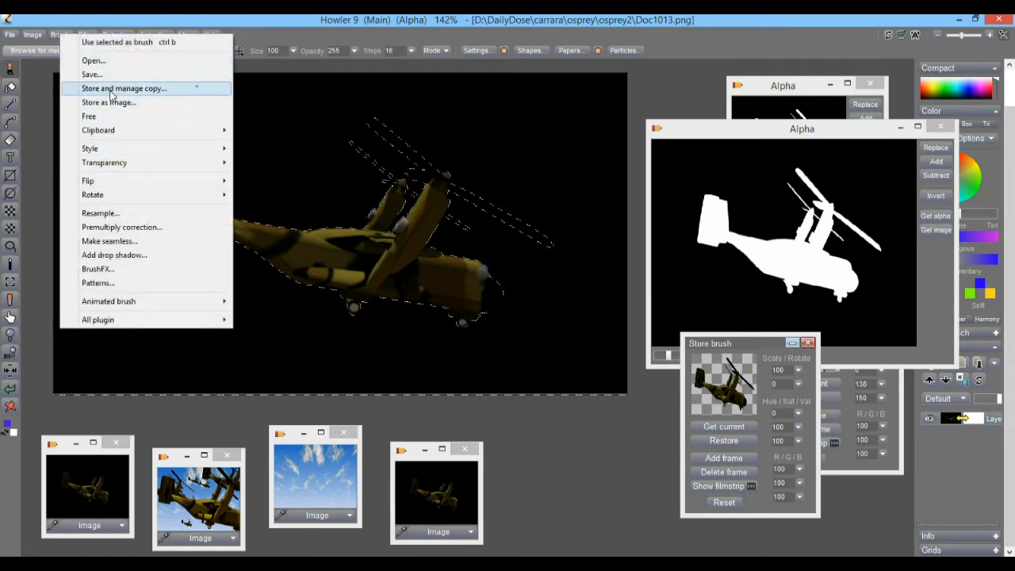
click(110, 91)
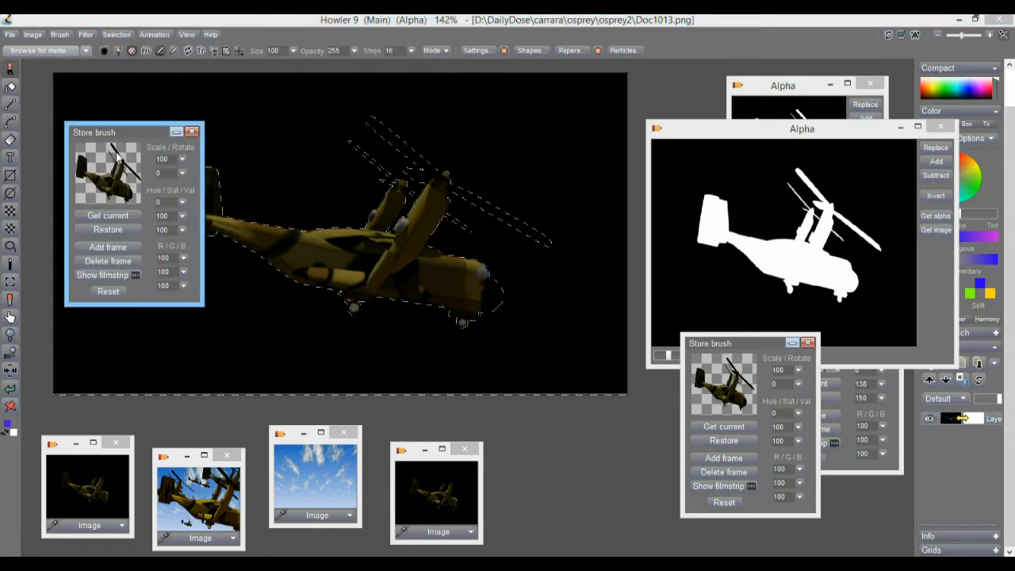
mouse_move(108, 132)
mouse_down()
mouse_move(544, 212)
mouse_move(571, 336)
mouse_up()
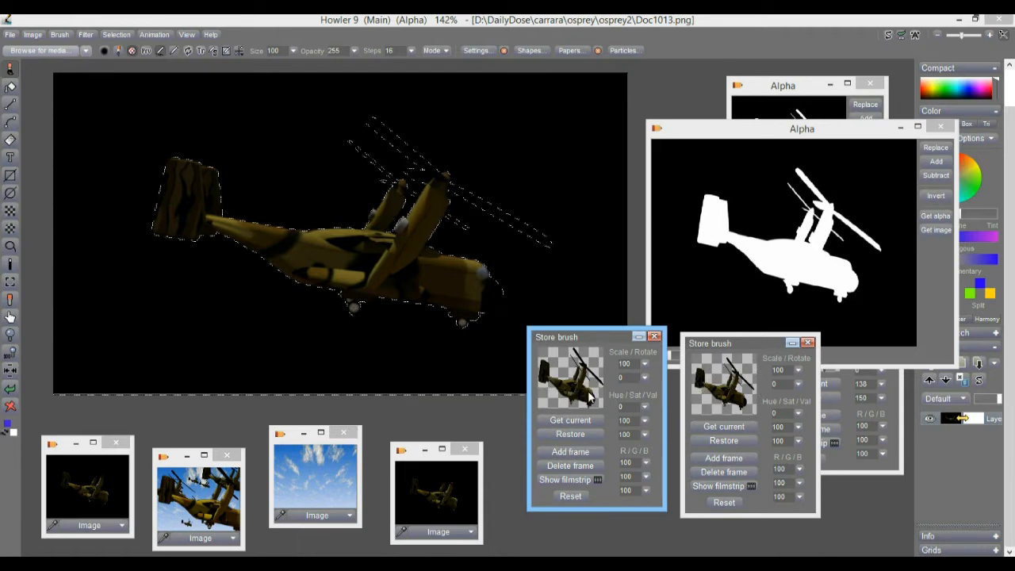
click(60, 35)
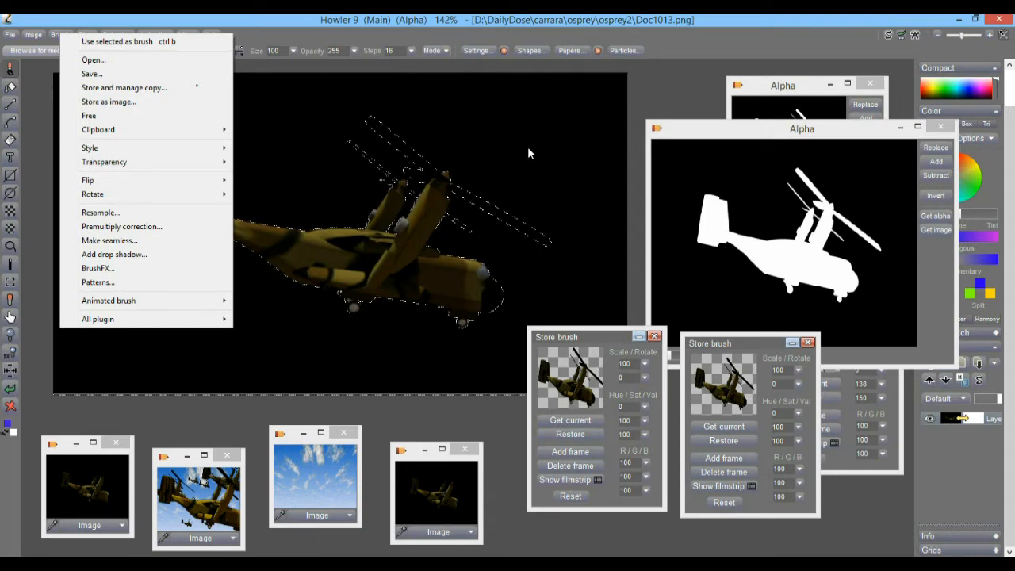
click(485, 17)
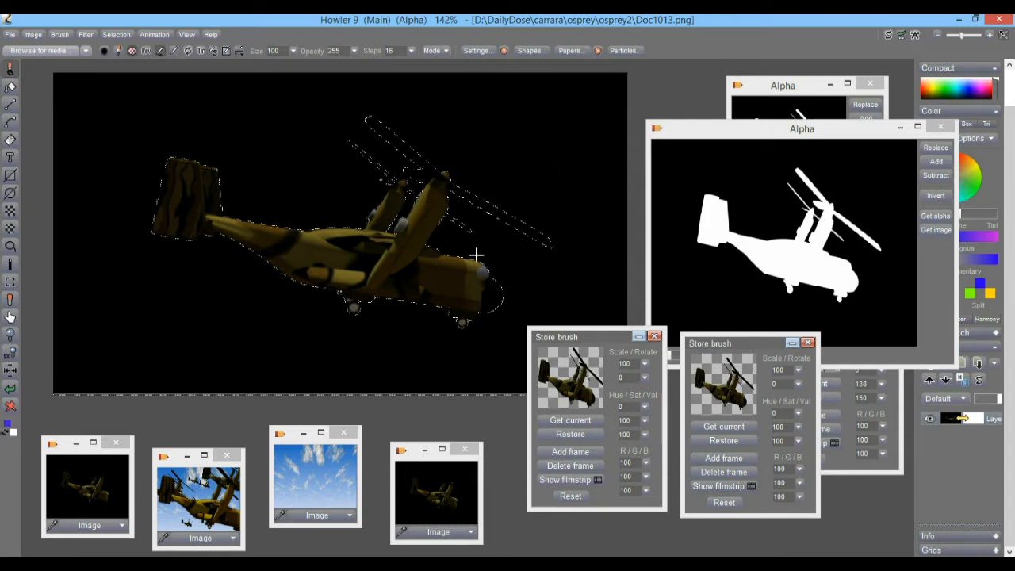
Step: Gaussian blur the aircraft's alpha with the Approximate algorithm at a blur level slightly below the middle of the range
drag(757, 133, 763, 107)
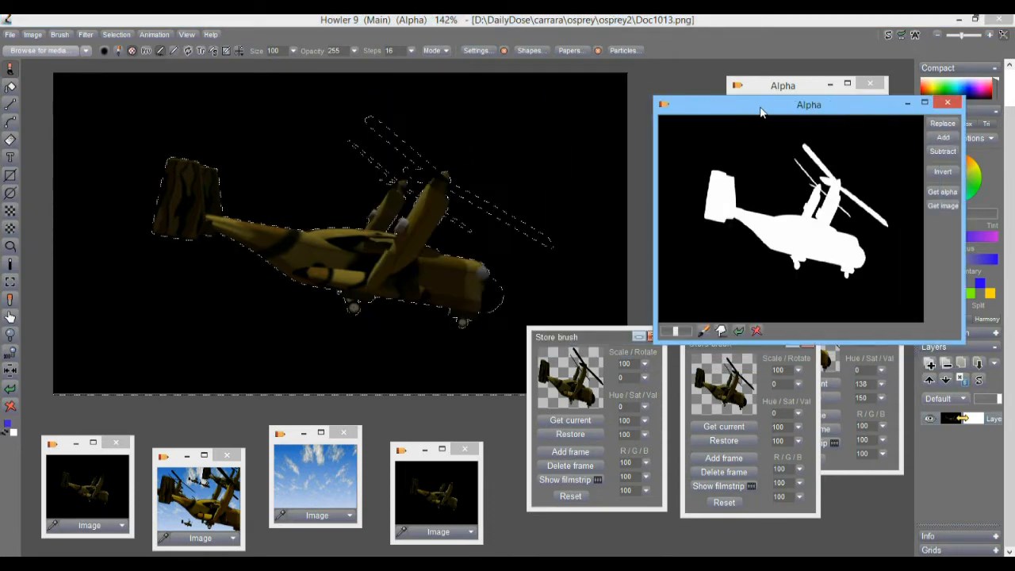
click(116, 34)
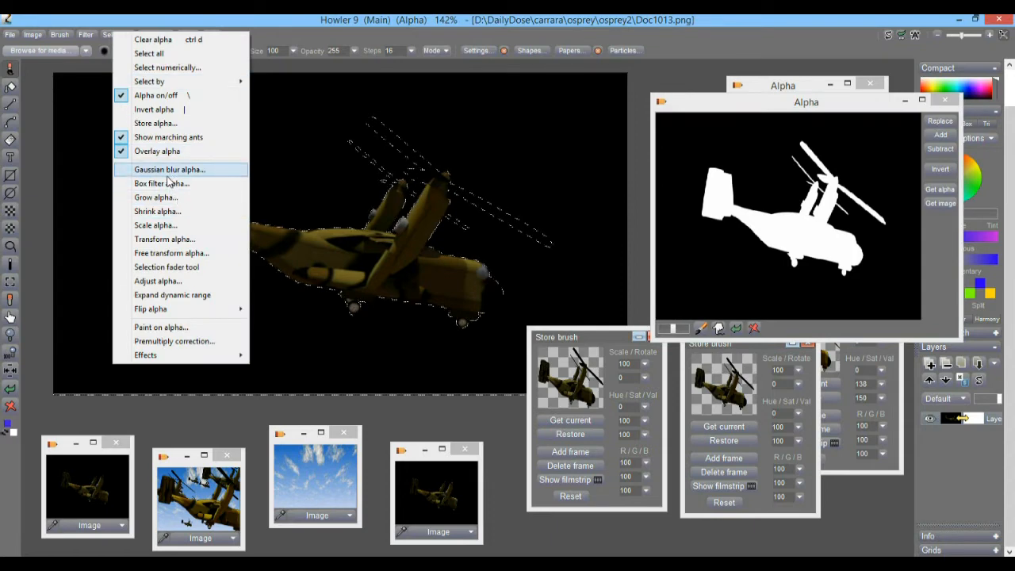
click(167, 170)
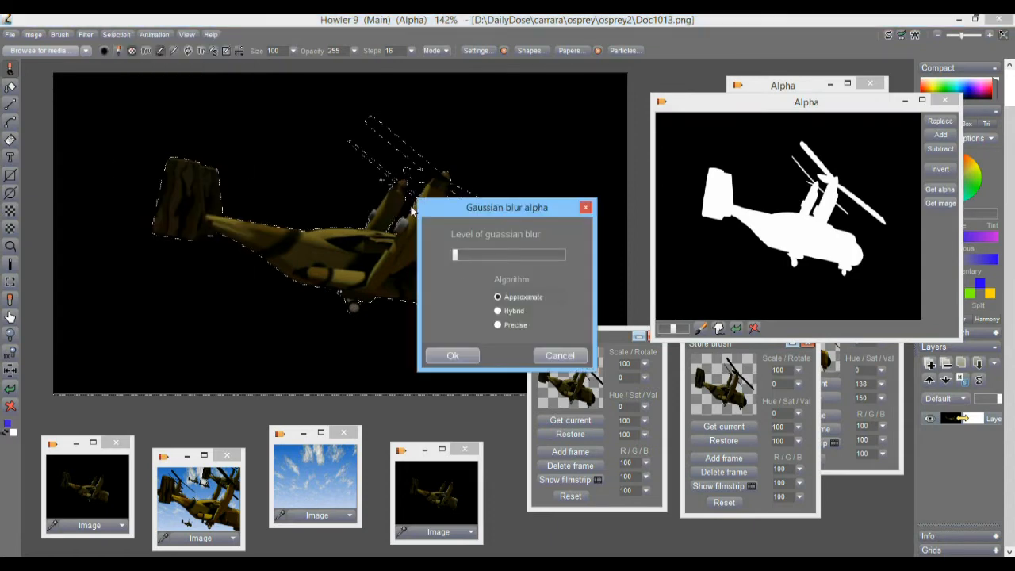
drag(454, 253, 499, 254)
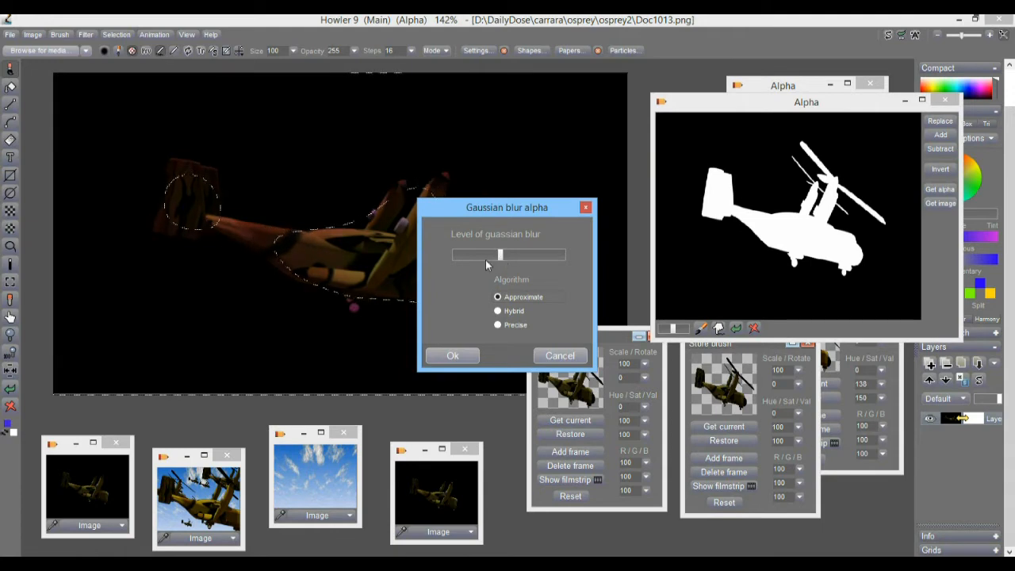
click(454, 355)
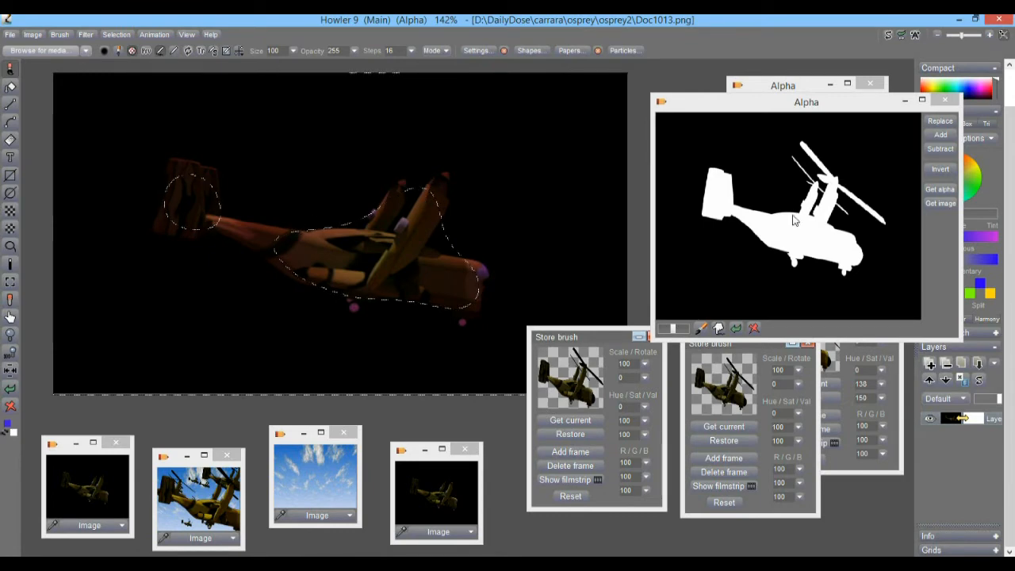
Step: Store the blurred alpha in an enlarged window below the sharp stored alpha
drag(741, 106, 743, 53)
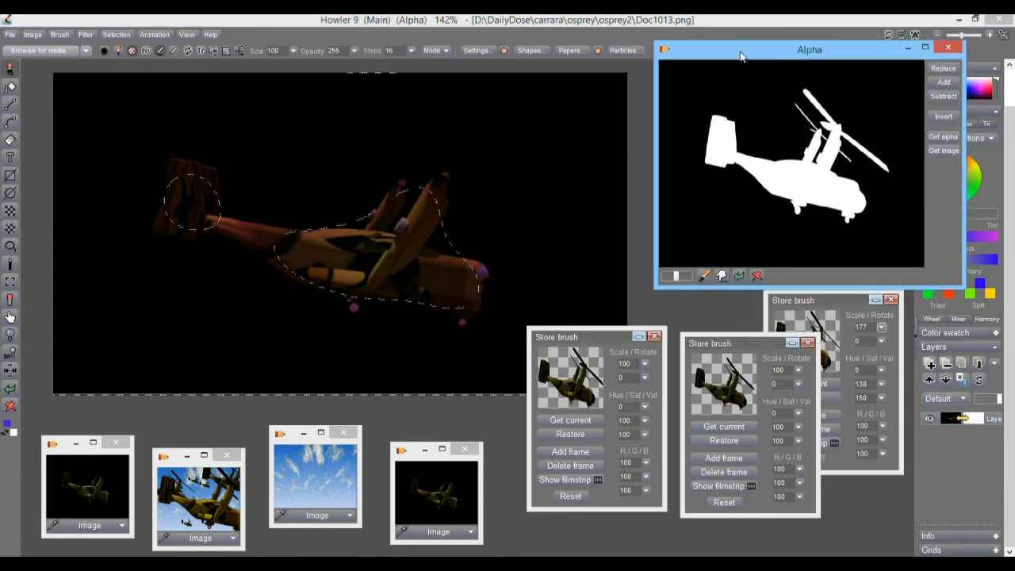
click(115, 34)
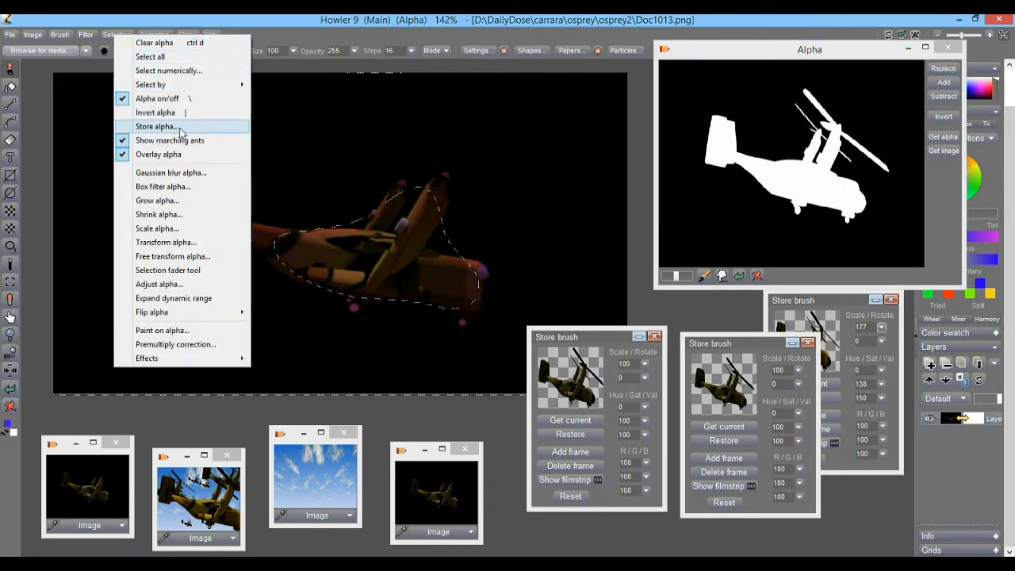
click(147, 127)
drag(872, 88, 672, 147)
drag(791, 260, 994, 400)
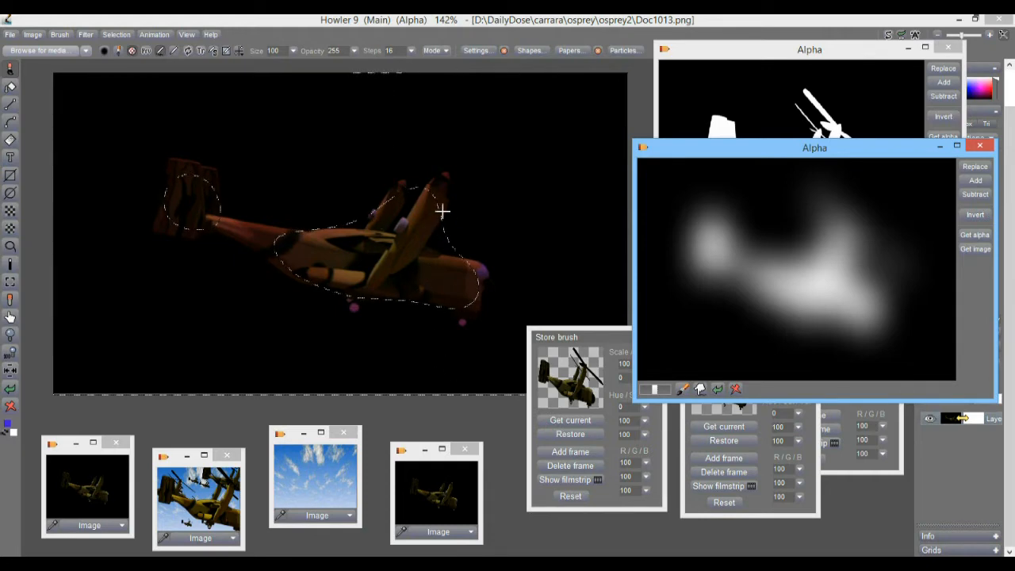
scroll(448, 211, up, 1)
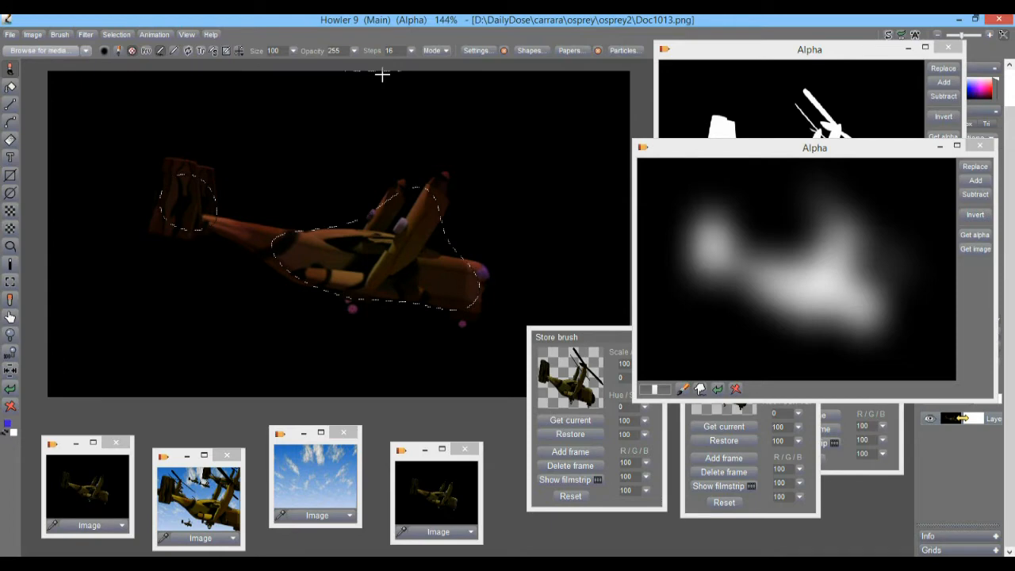
click(14, 212)
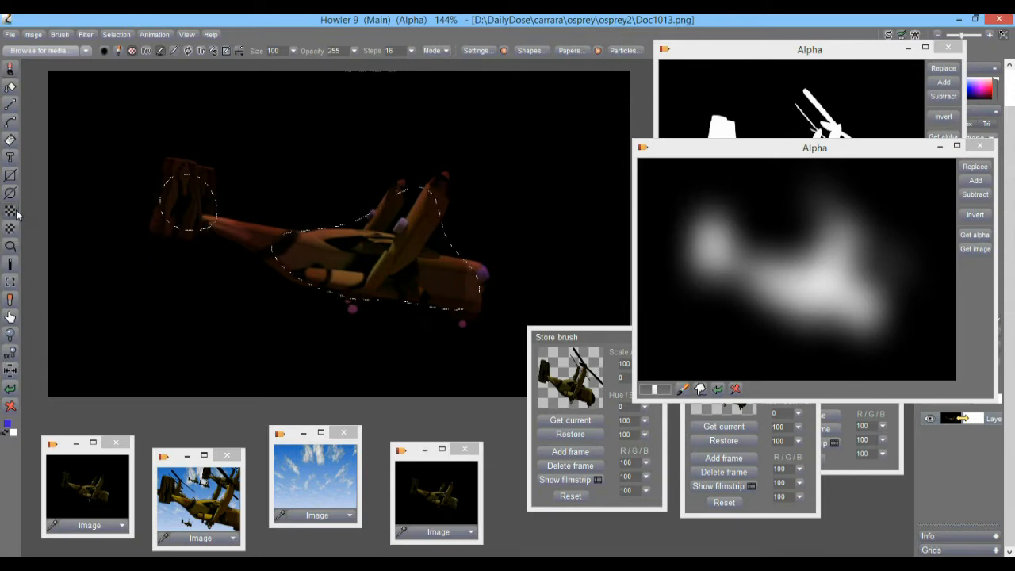
drag(459, 109, 258, 23)
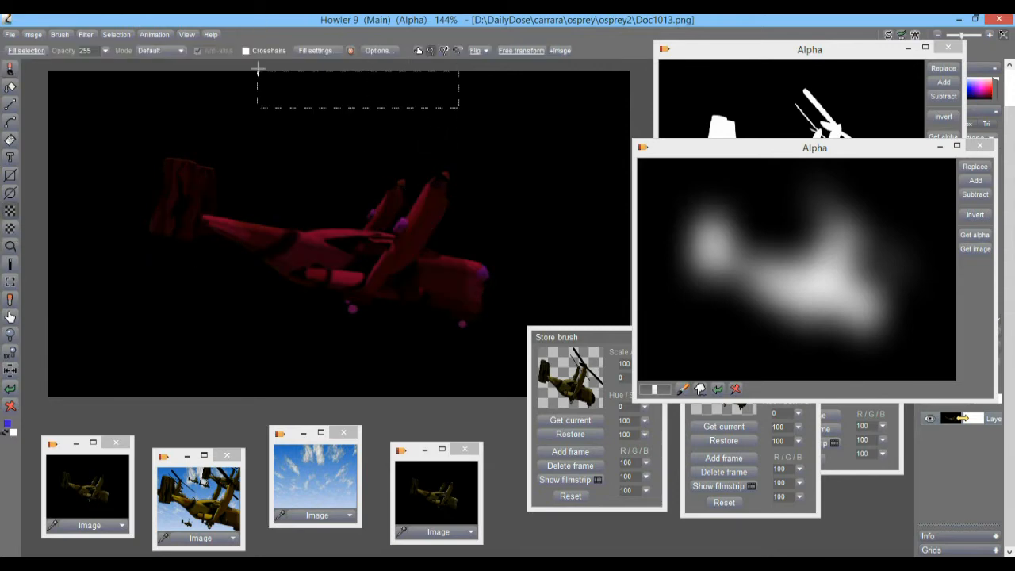
drag(485, 124, 168, 16)
right_click(168, 16)
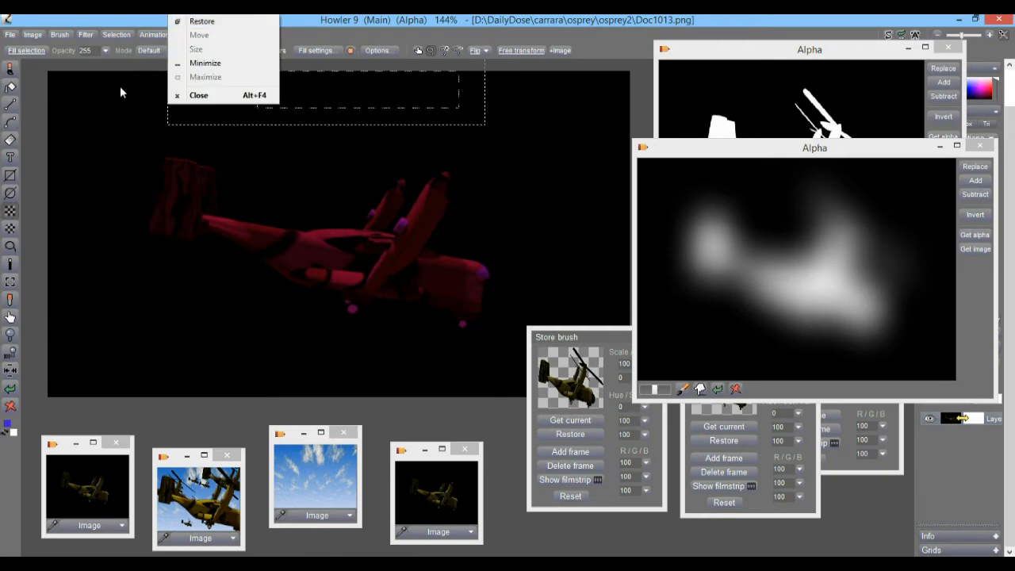
click(343, 139)
drag(198, 135, 452, 104)
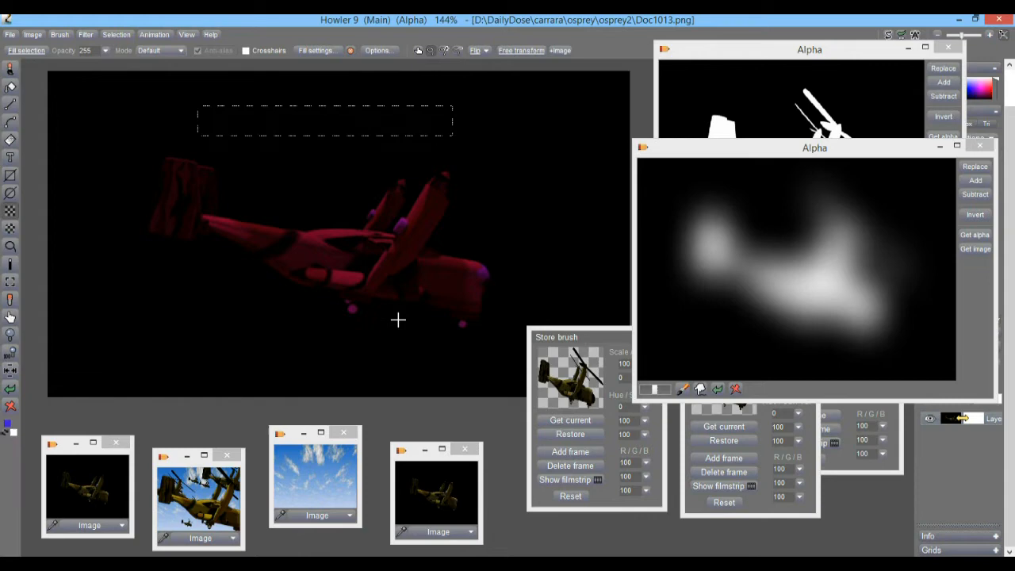
click(8, 390)
click(7, 392)
click(7, 392)
click(7, 392)
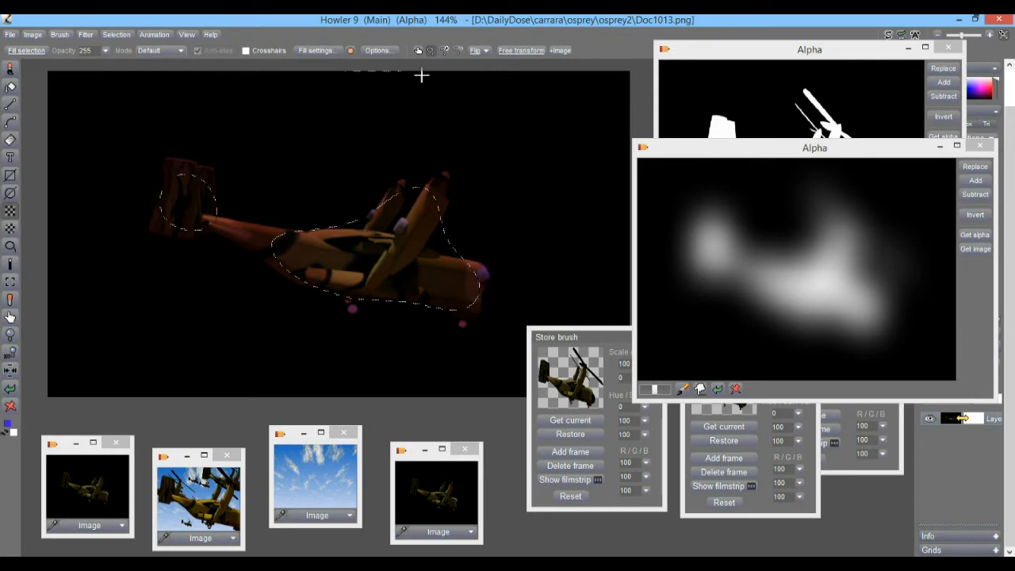
Step: Remove the stray alpha strip along the canvas's upper edge, and undo the alpha edits back to the unblurred aircraft outline
drag(419, 193, 391, 214)
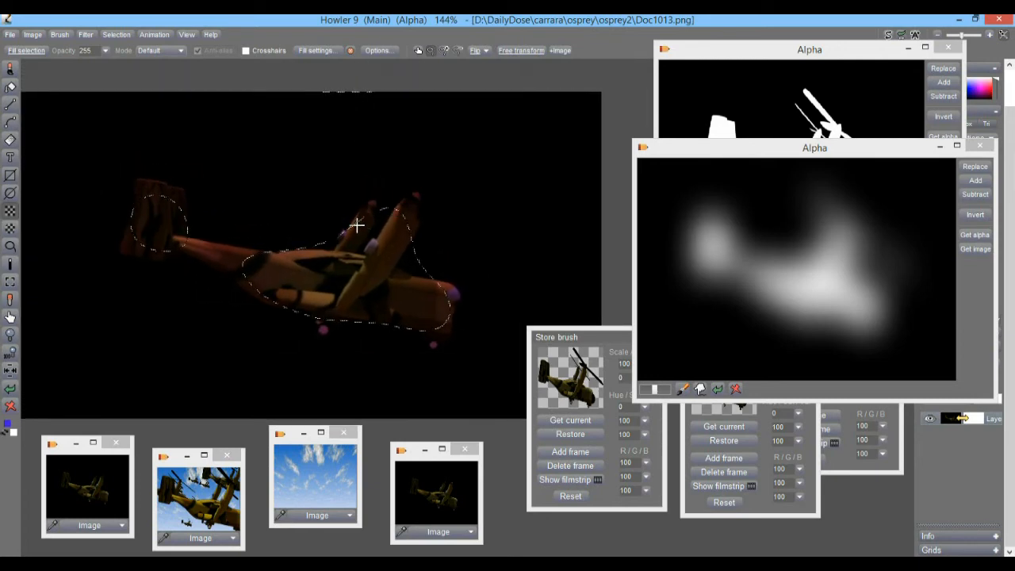
drag(431, 124, 254, 77)
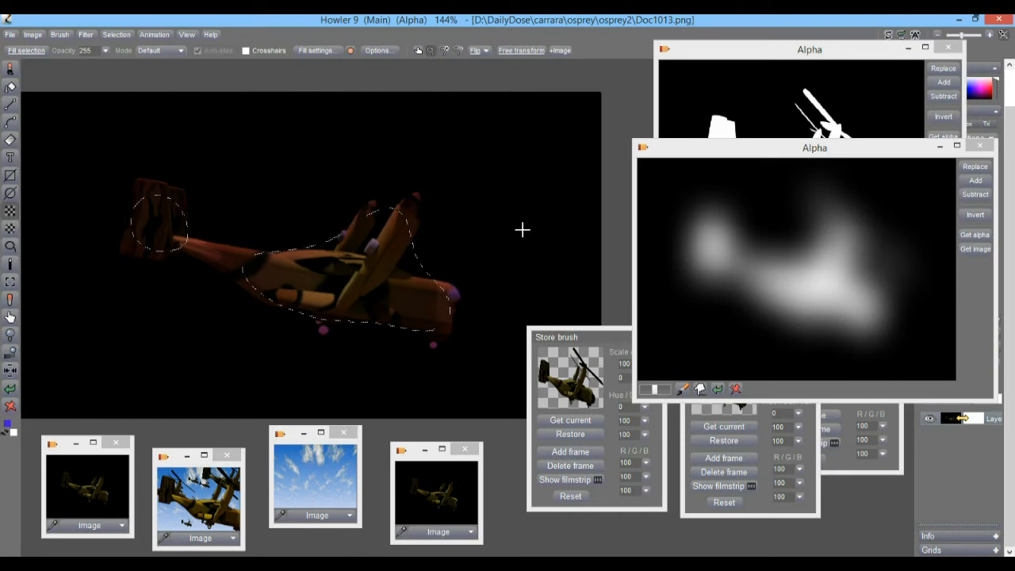
mouse_move(332, 222)
mouse_down()
mouse_move(363, 190)
mouse_move(347, 209)
mouse_up()
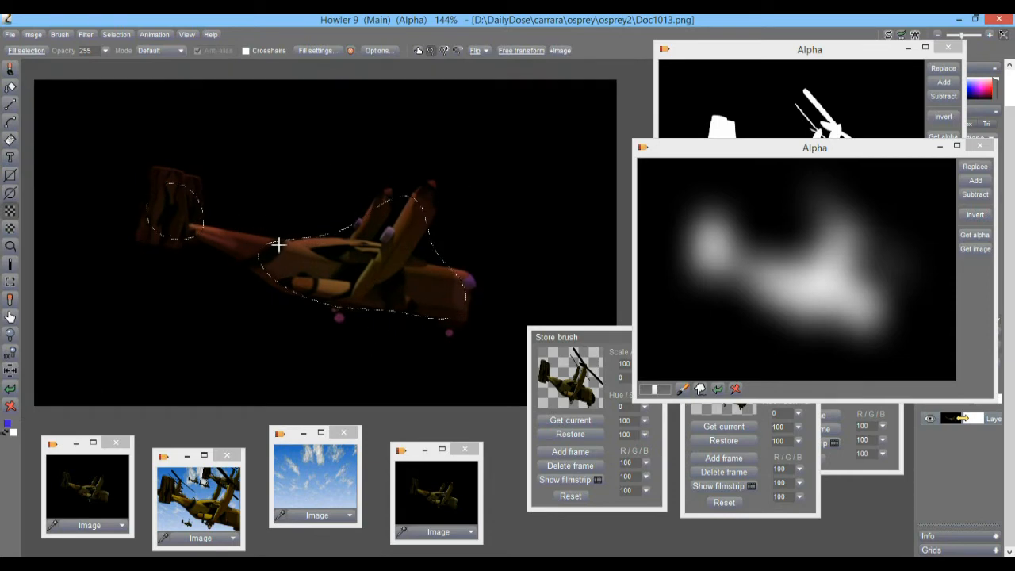
click(11, 388)
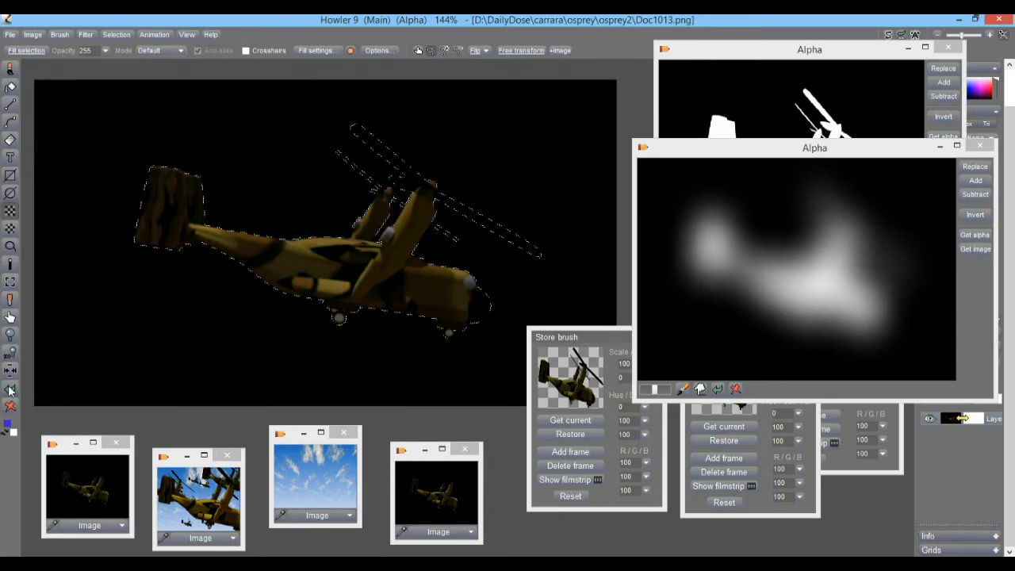
click(10, 388)
click(11, 388)
Step: Load the stored sky image onto the canvas and clear the aircraft alpha from it
mouse_move(587, 338)
mouse_down()
mouse_move(403, 346)
mouse_move(444, 320)
mouse_up()
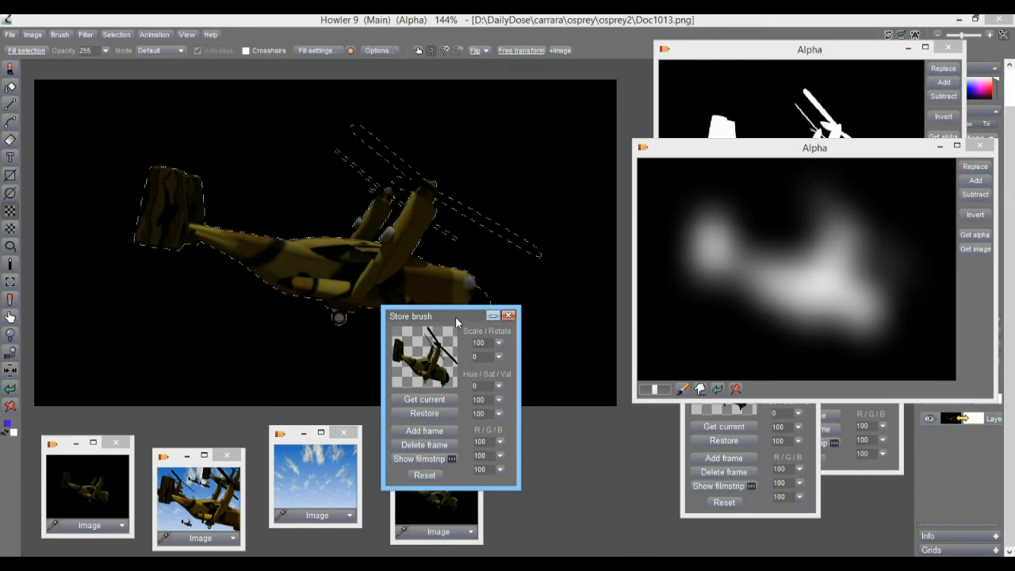
click(294, 481)
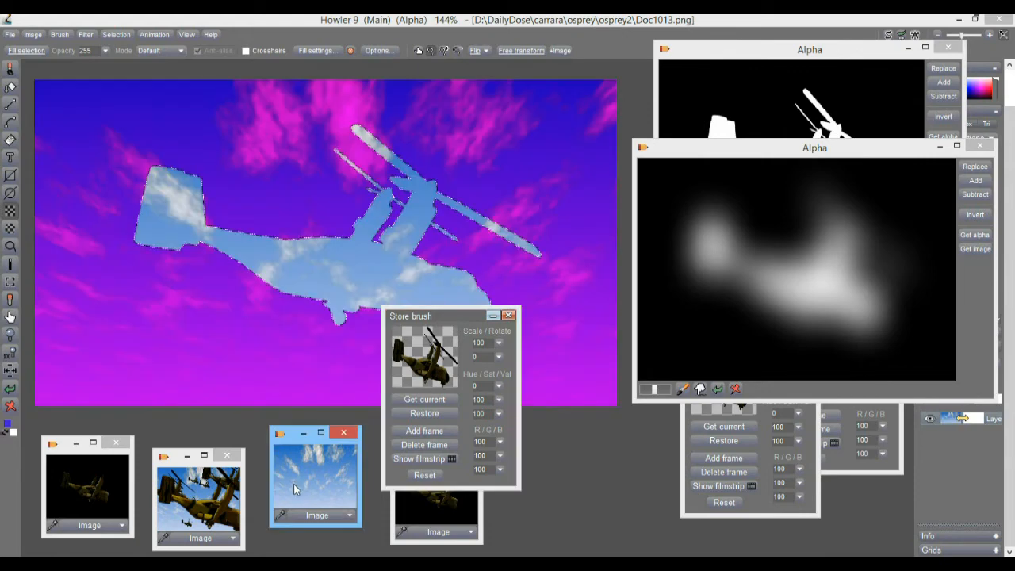
click(127, 36)
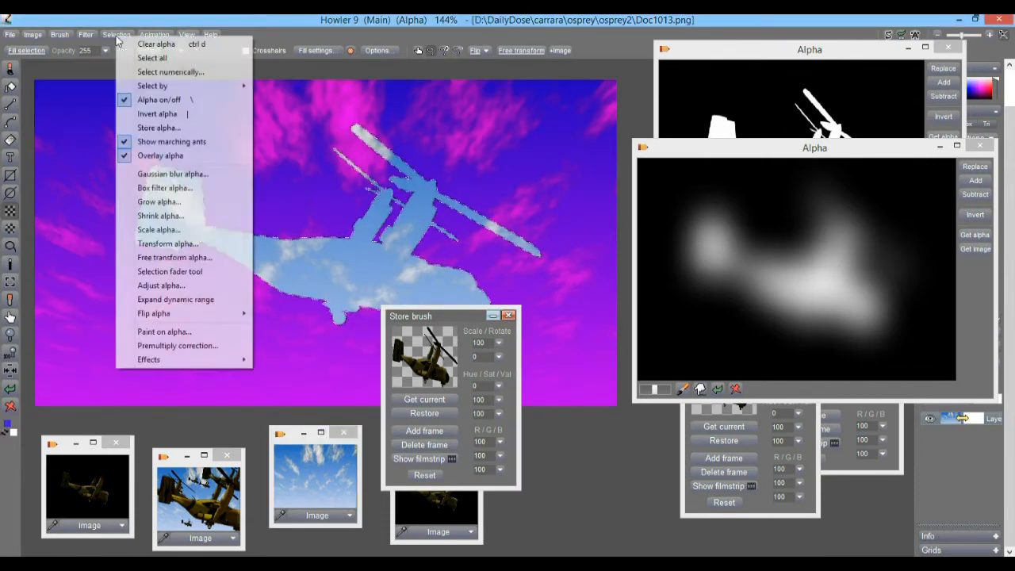
click(127, 45)
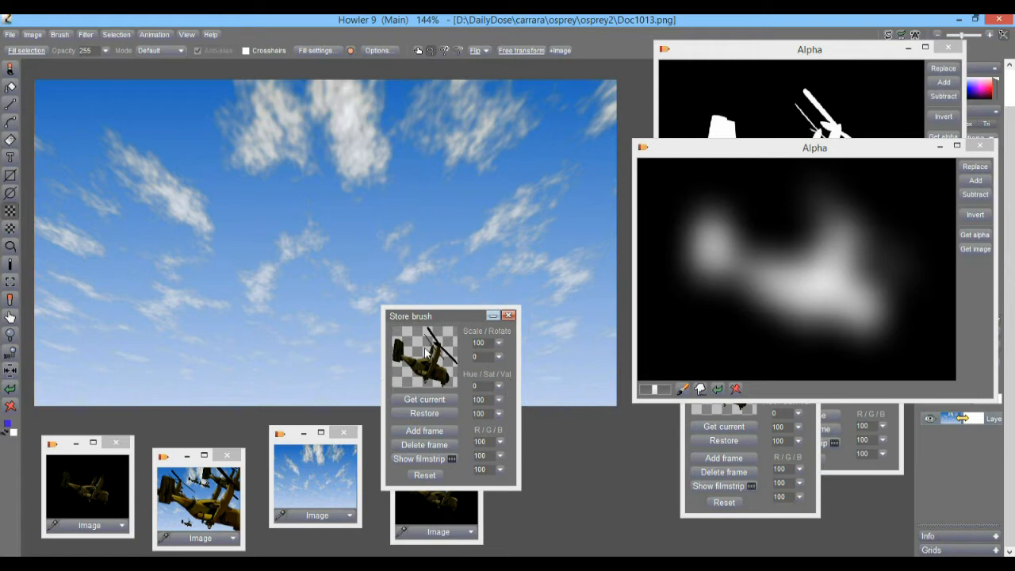
Step: Pick up the stored aircraft as the current brush and move its Store brush window off the sky canvas
drag(433, 317, 634, 285)
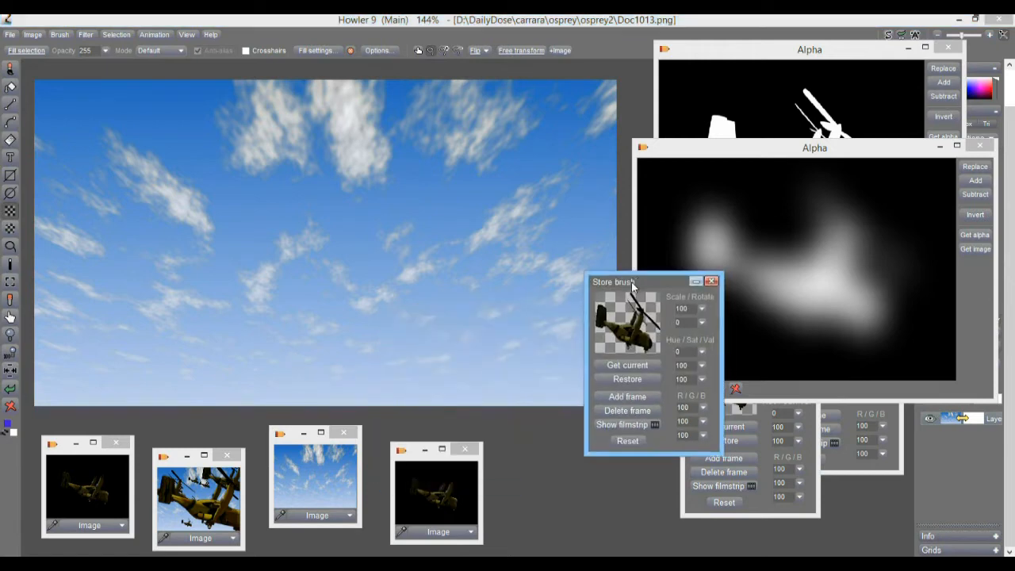
click(627, 333)
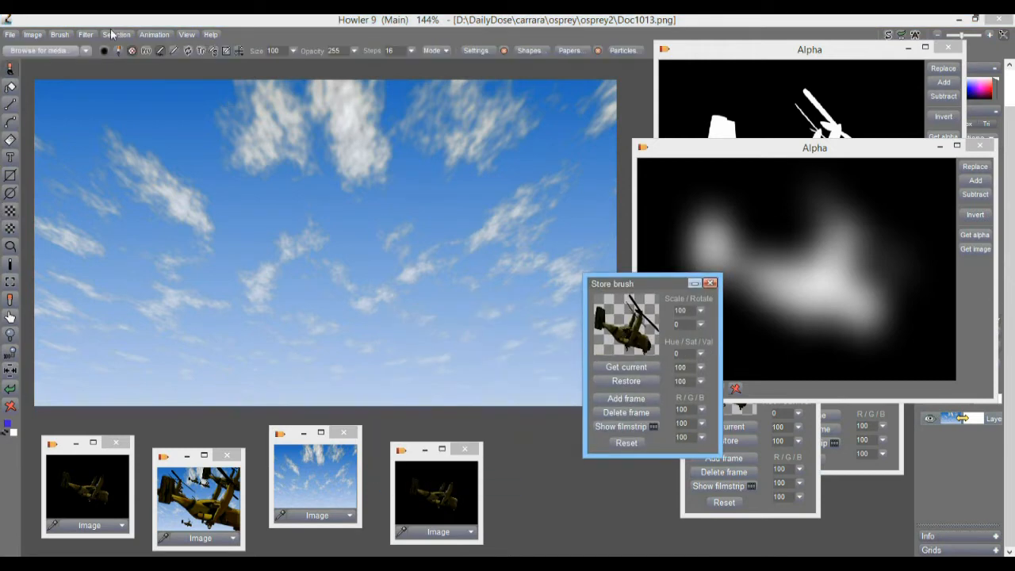
click(60, 35)
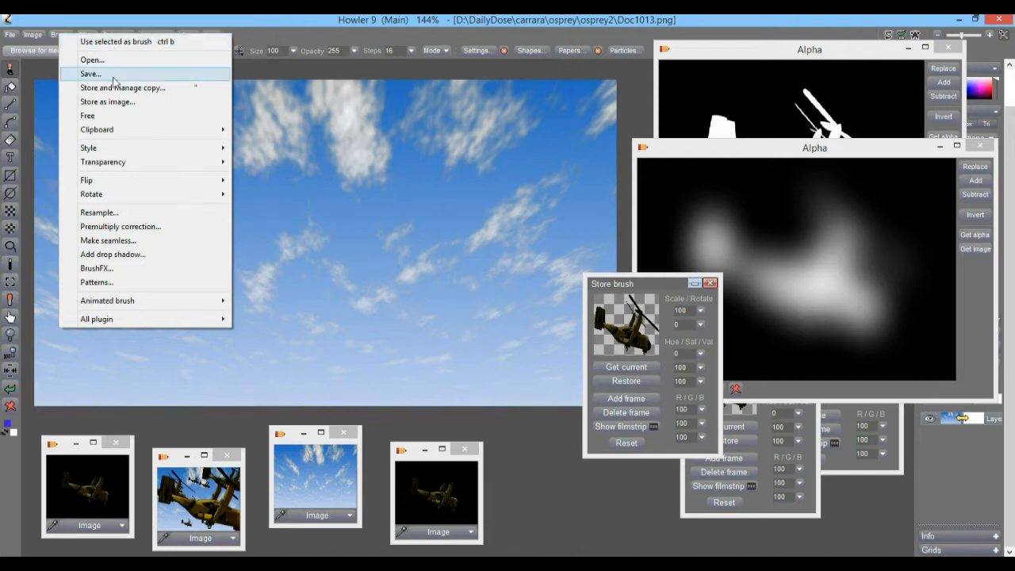
click(152, 17)
click(638, 325)
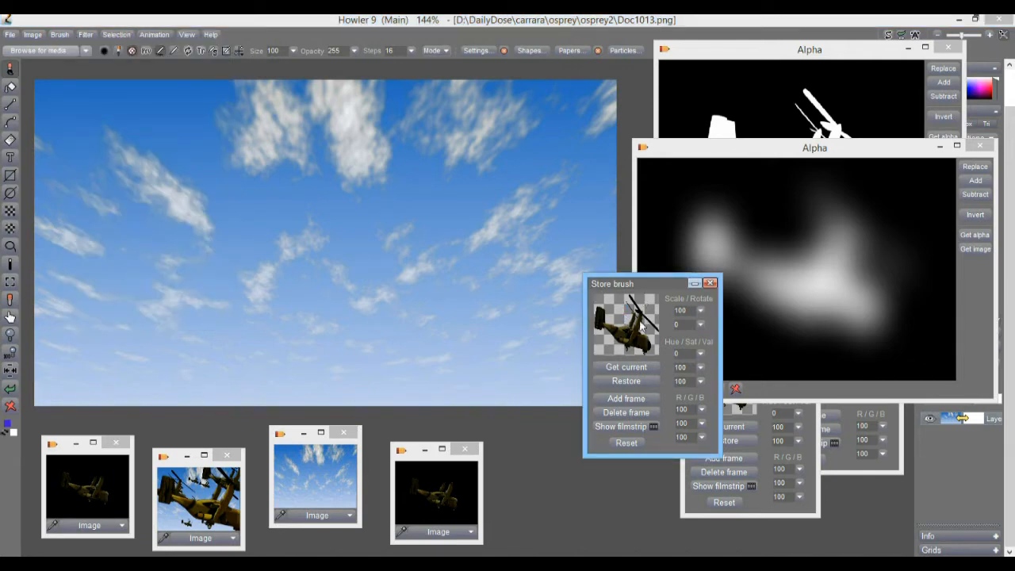
mouse_move(651, 288)
mouse_down()
mouse_move(733, 291)
mouse_move(698, 299)
mouse_move(688, 252)
mouse_up()
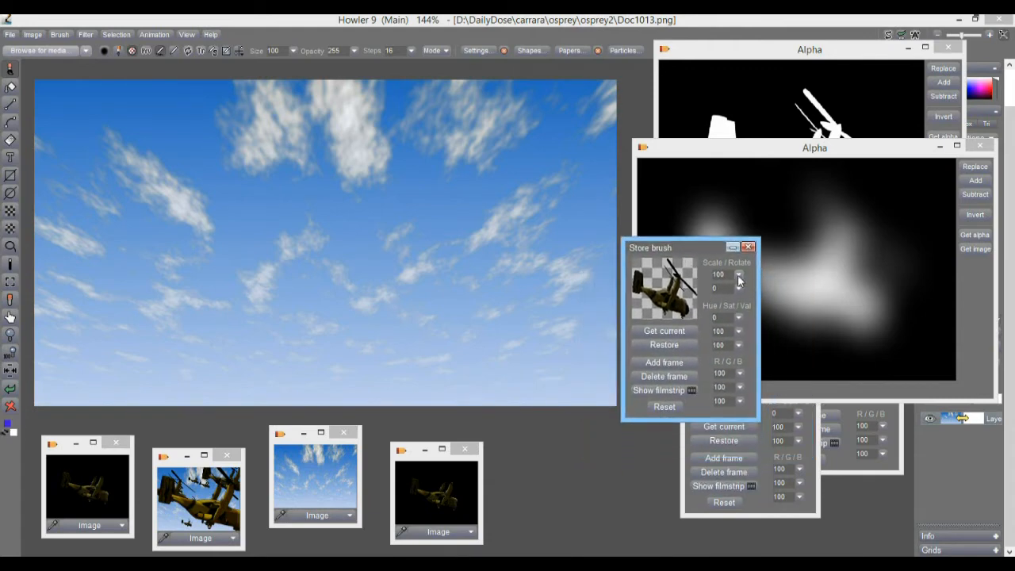
click(147, 52)
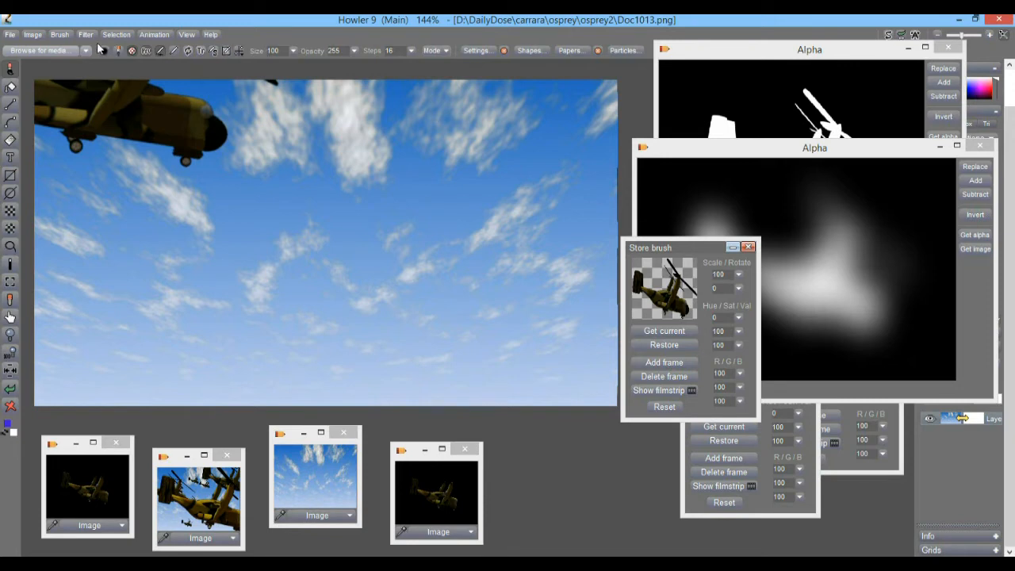
click(10, 104)
click(9, 115)
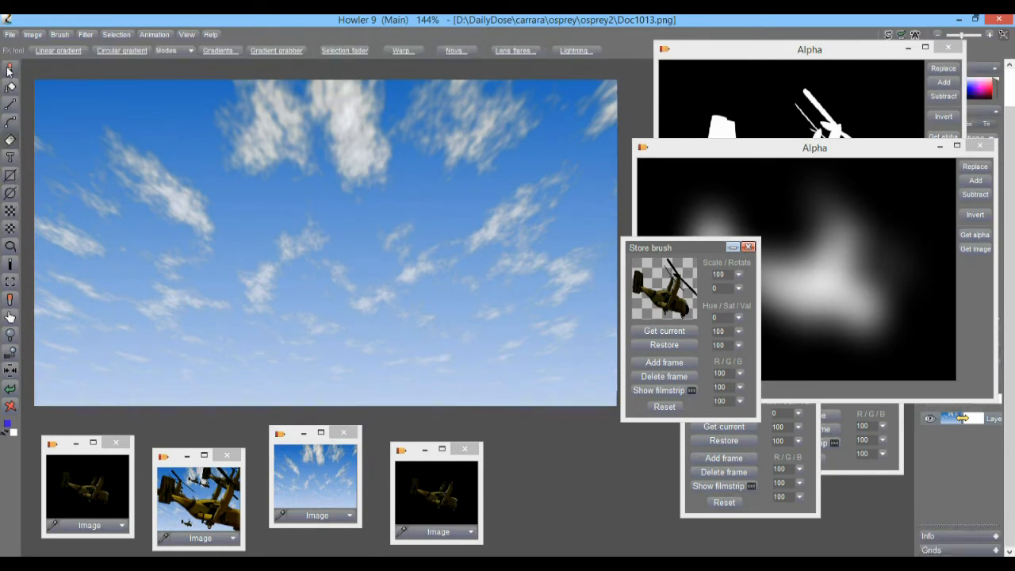
Step: Set the stored aircraft brush's scale to 31 and stamp one aircraft in the upper right of the sky
click(10, 71)
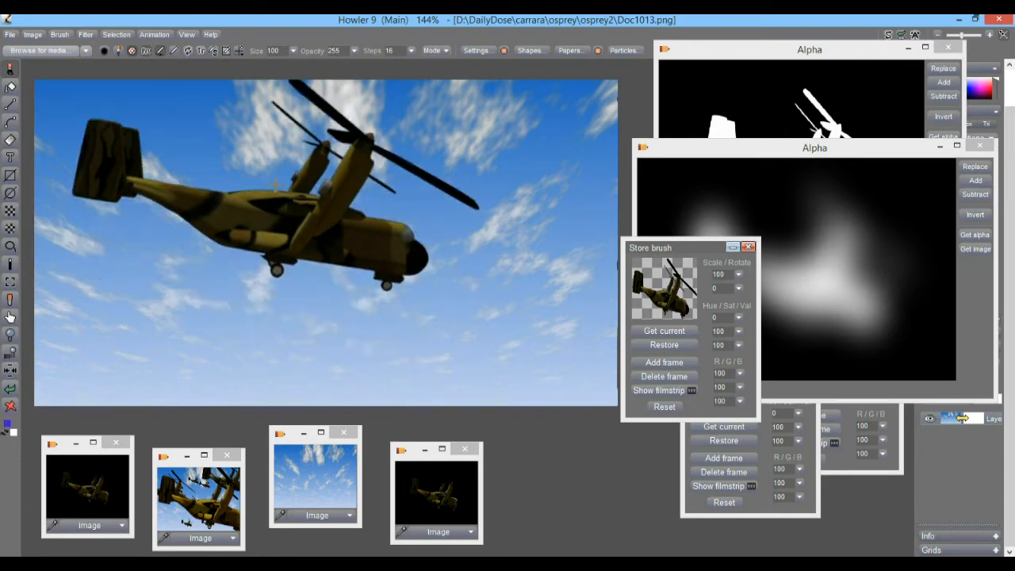
click(718, 289)
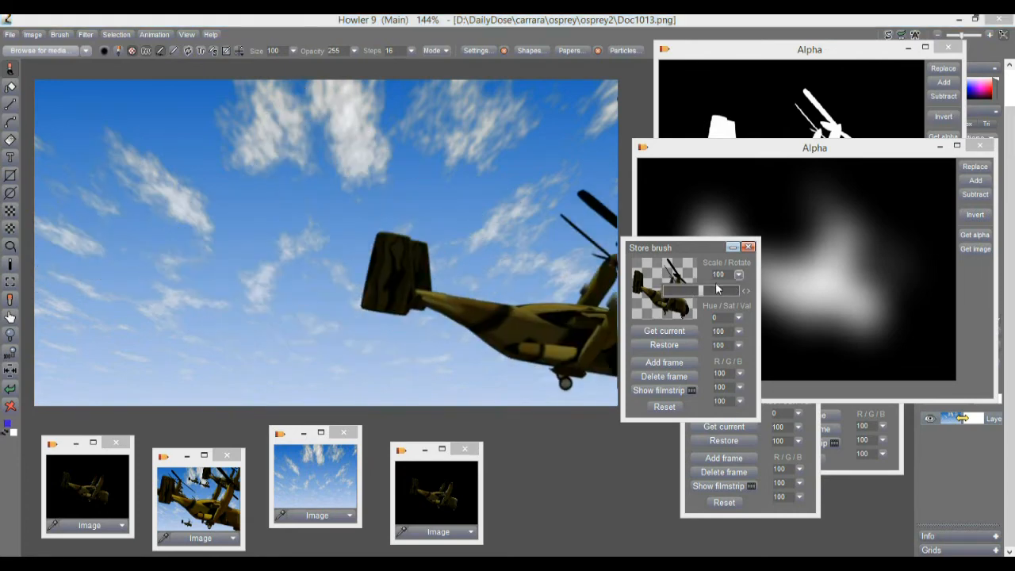
drag(695, 290, 672, 295)
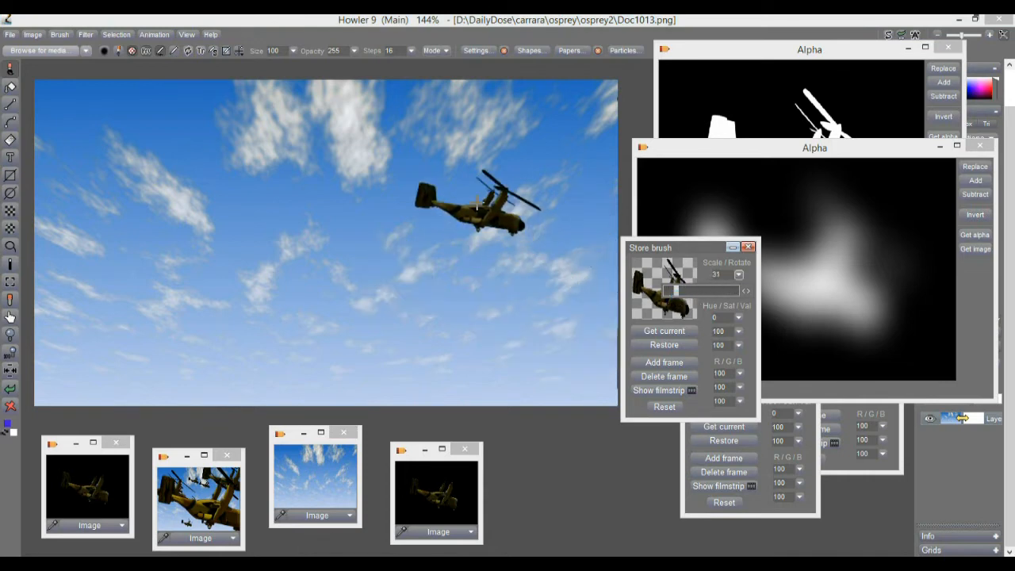
click(476, 202)
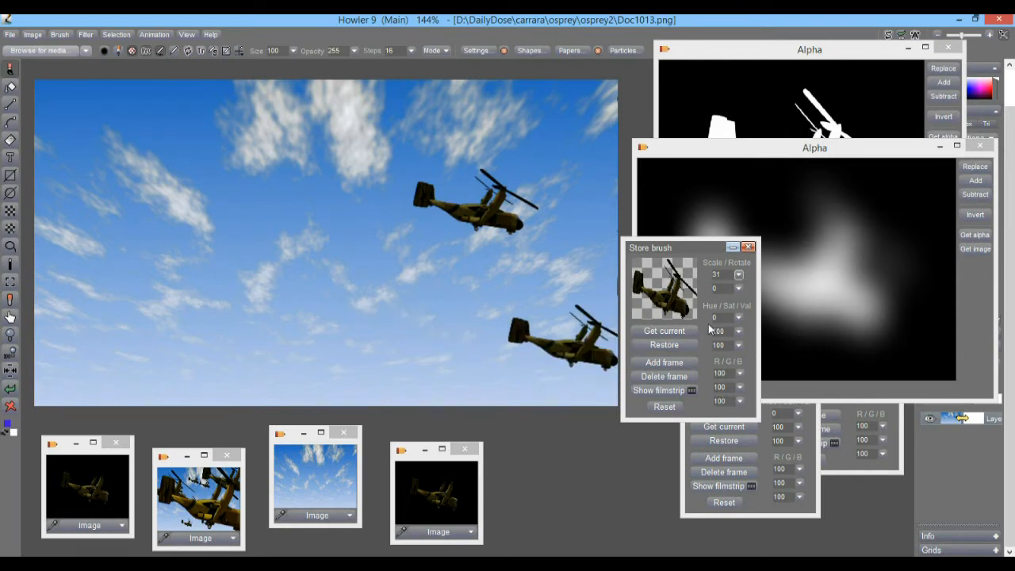
Step: Set the aircraft brush to scale 19, hue 39, saturation 76 and value 153, and stamp it in the sky's lower left
drag(738, 275, 672, 296)
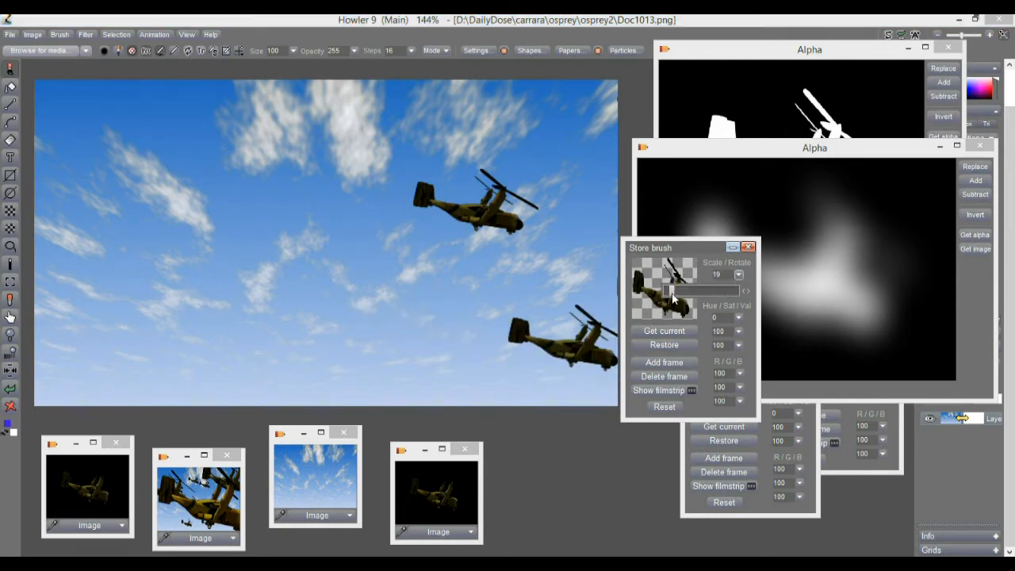
click(754, 333)
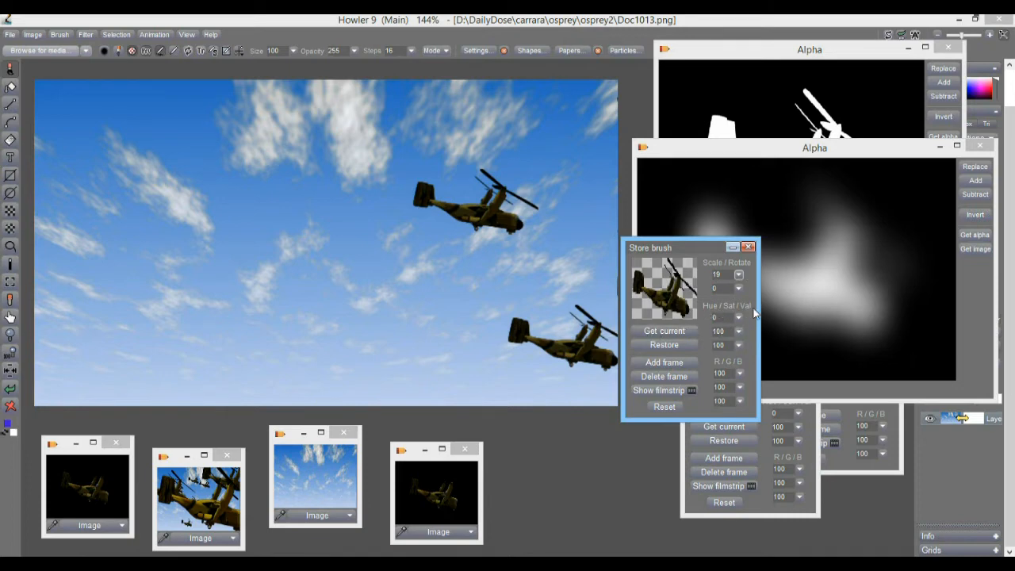
mouse_move(740, 320)
mouse_down()
mouse_move(696, 337)
mouse_move(713, 342)
mouse_up()
click(709, 252)
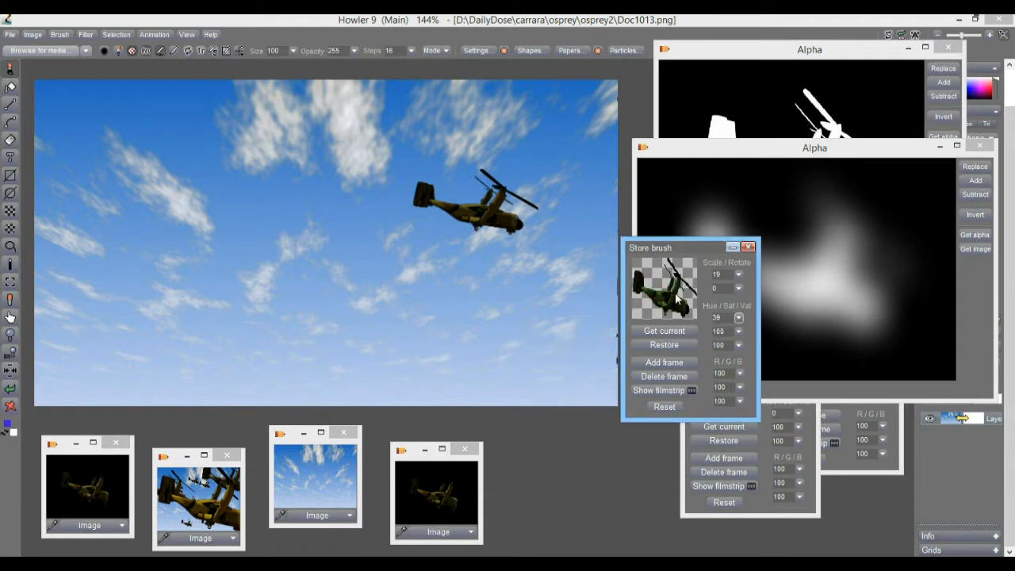
mouse_move(739, 332)
mouse_down()
mouse_move(739, 346)
mouse_move(711, 363)
mouse_move(730, 362)
mouse_move(720, 364)
mouse_up()
click(755, 340)
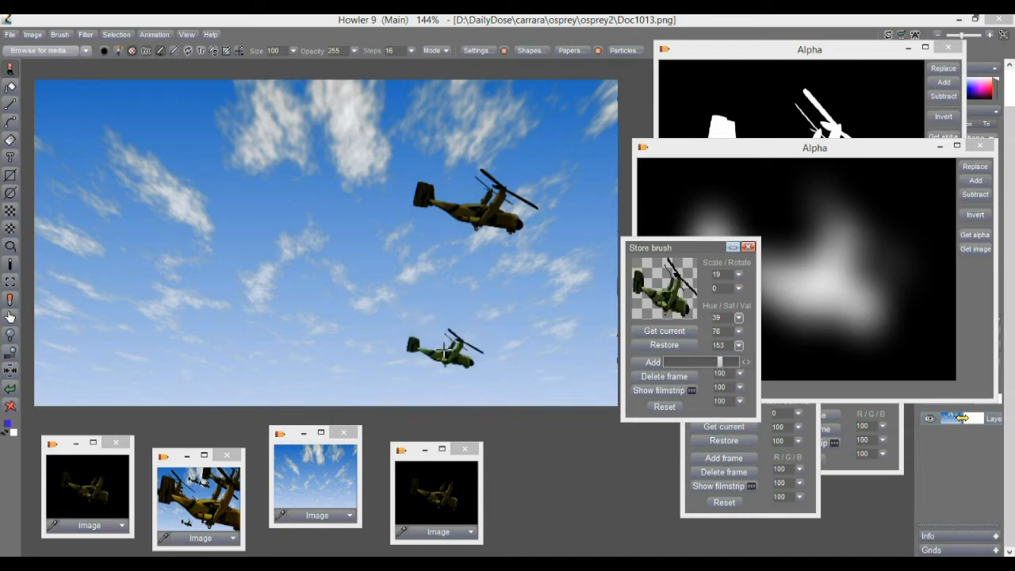
click(149, 345)
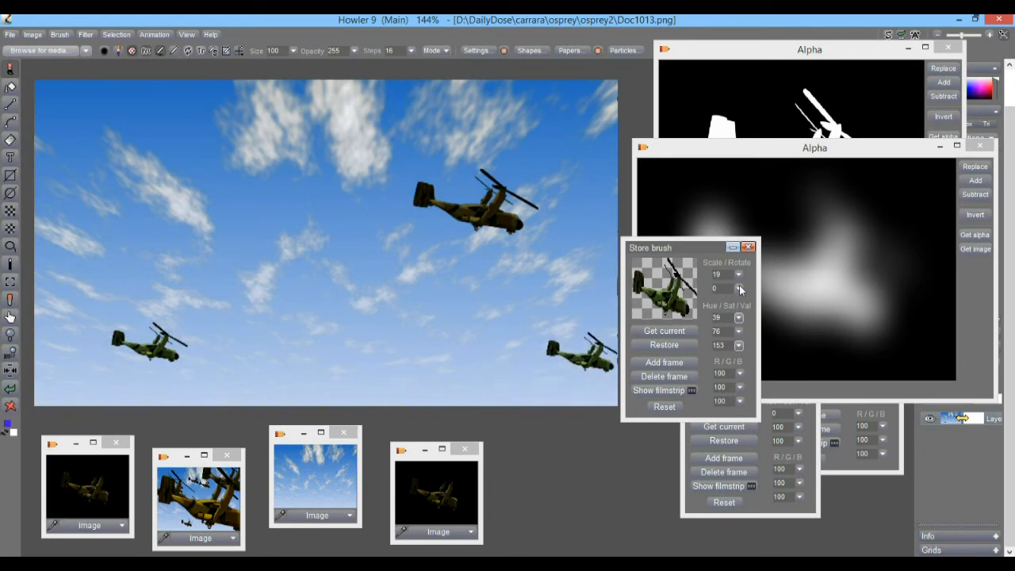
Step: Reset the stored brush's adjustments, move its window aside, and stamp full-size aircraft at the sky's upper left and lower right
click(667, 408)
mouse_move(695, 248)
mouse_down()
mouse_move(702, 182)
mouse_move(637, 110)
mouse_up()
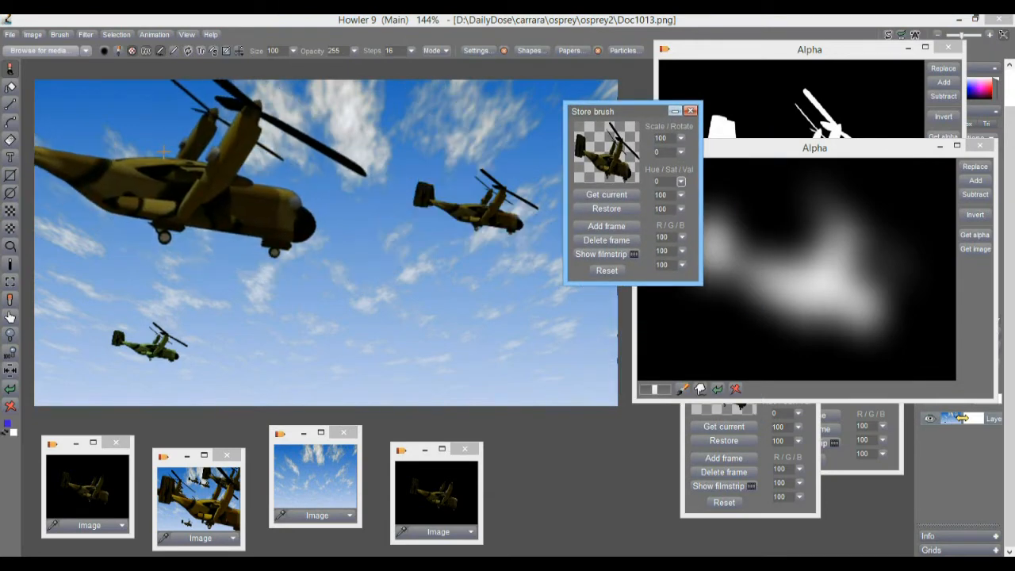
click(163, 150)
click(525, 366)
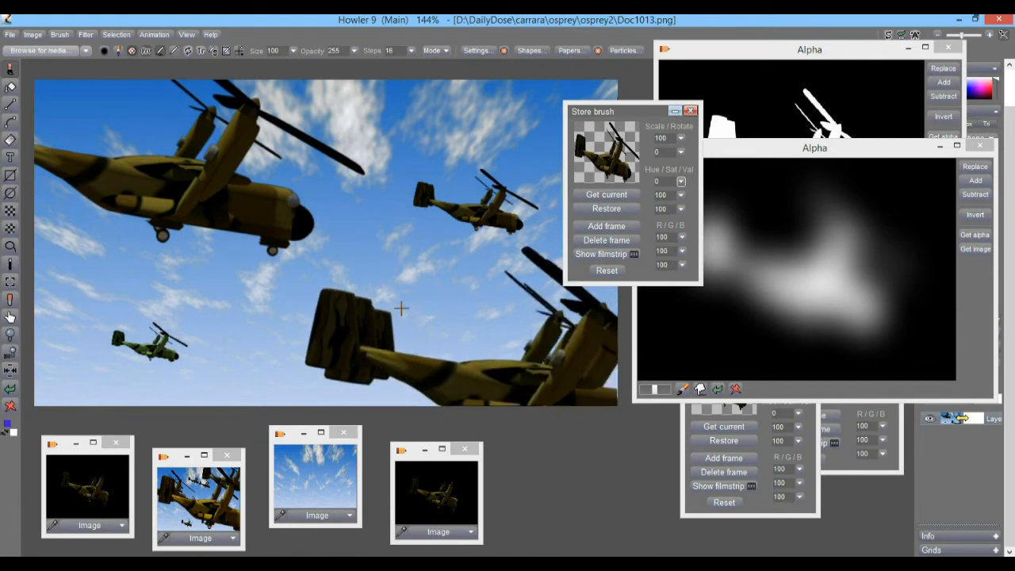
Step: Set the aircraft brush to scale 173, value 155 and saturation 122, and stamp a huge aircraft across the sky's lower left
click(682, 139)
click(669, 154)
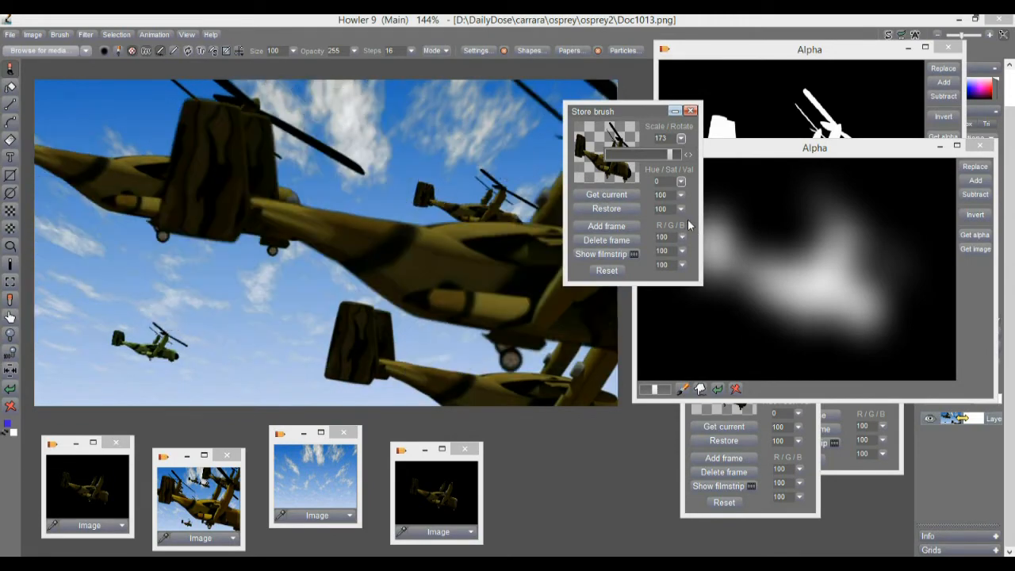
click(681, 211)
click(682, 211)
drag(652, 226, 665, 227)
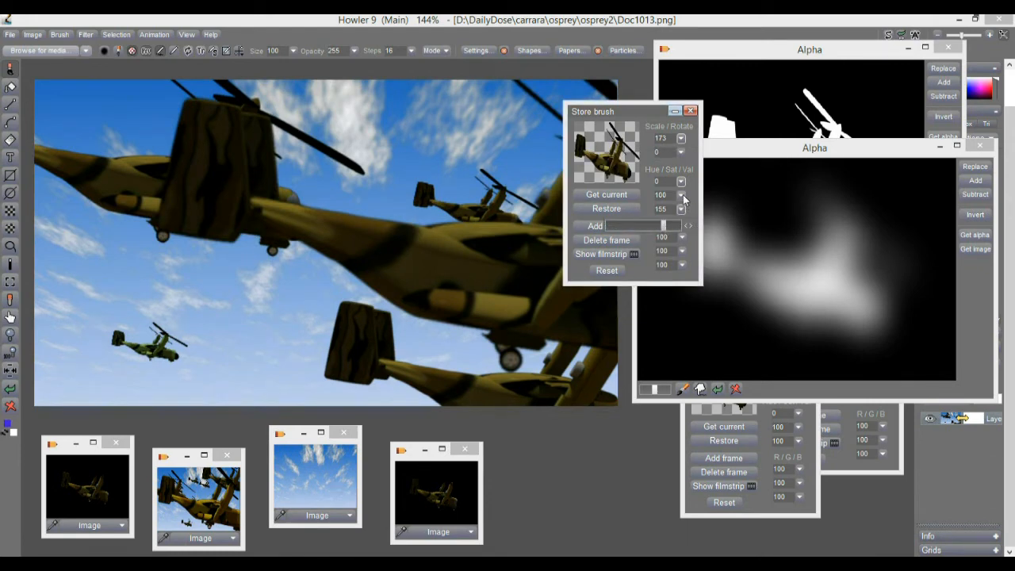
click(683, 194)
click(682, 194)
drag(643, 212, 652, 214)
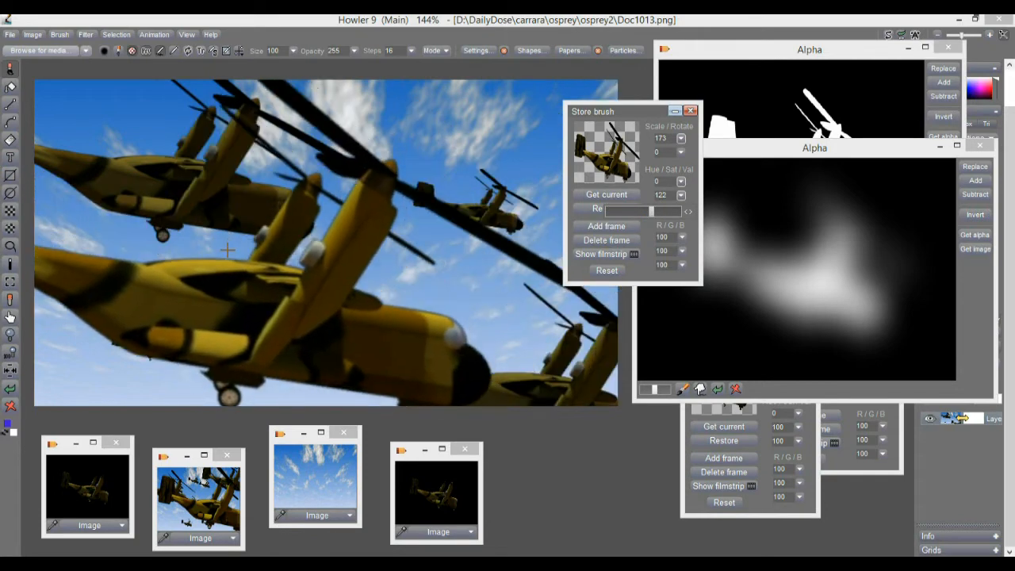
click(249, 229)
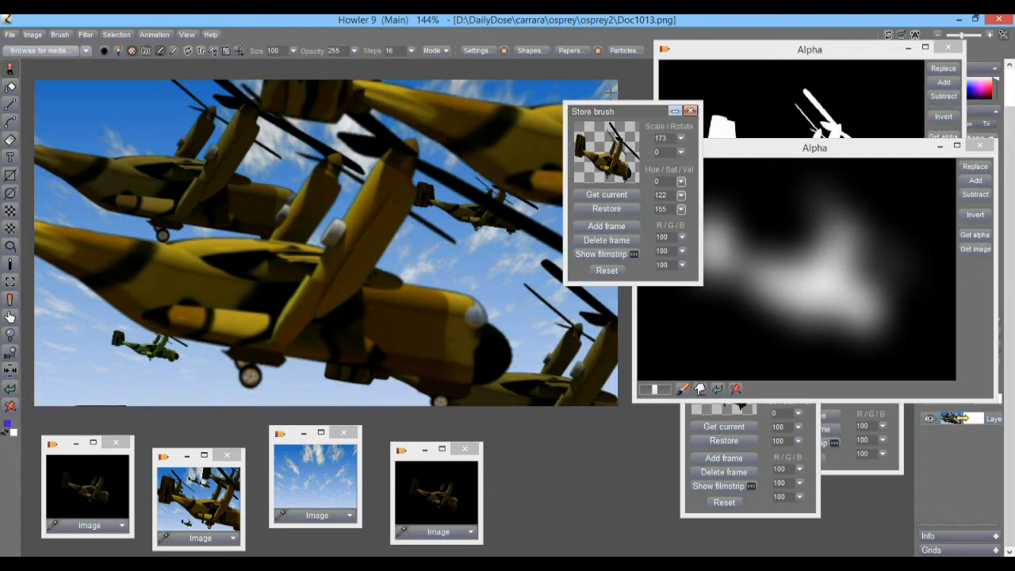
Step: Move the Store brush window clear of the sky and undo all the stamped aircraft back to the empty sky
mouse_move(650, 120)
mouse_down()
mouse_move(861, 102)
mouse_move(850, 103)
mouse_up()
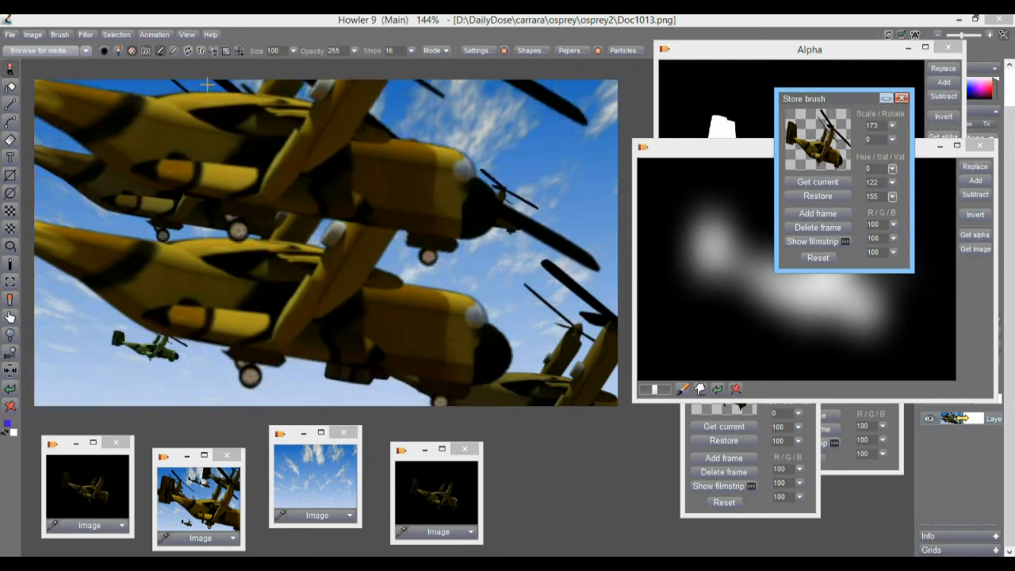
click(145, 54)
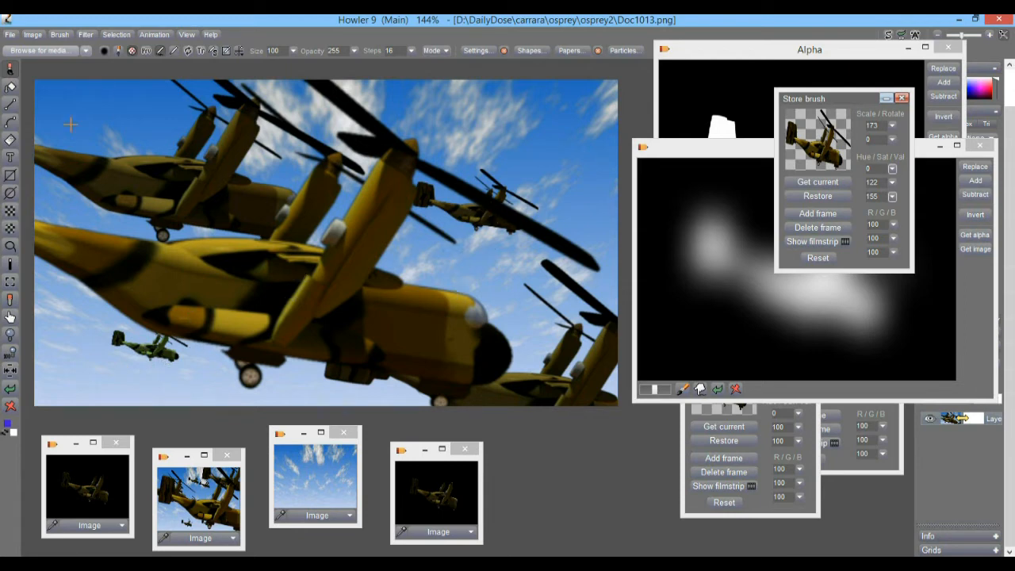
click(9, 389)
click(9, 389)
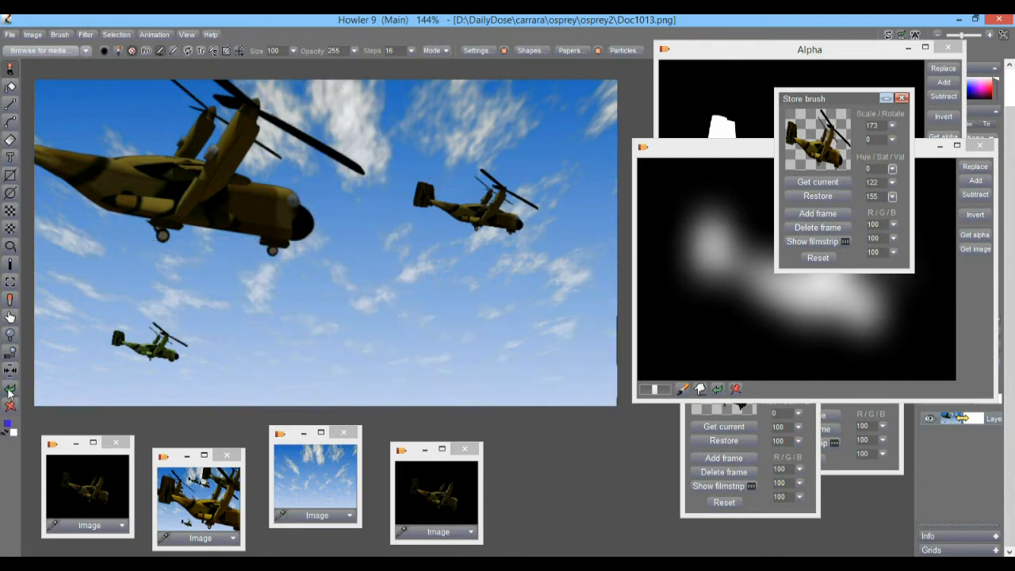
click(10, 389)
click(10, 390)
click(9, 390)
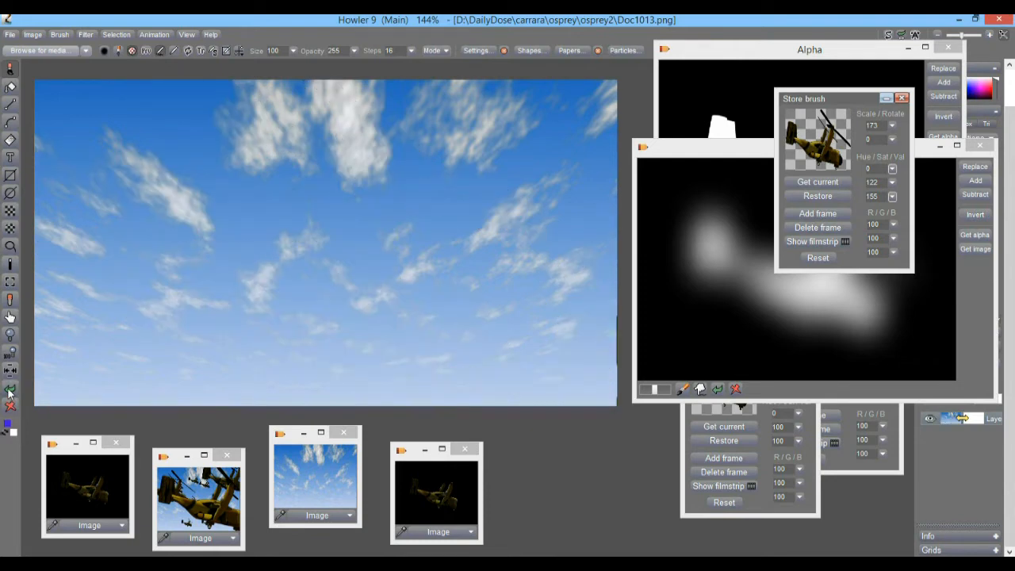
Step: Store image copies of the empty sky, the one-aircraft sky and the two-aircraft sky, redoing one stamp between copies
click(33, 35)
click(116, 113)
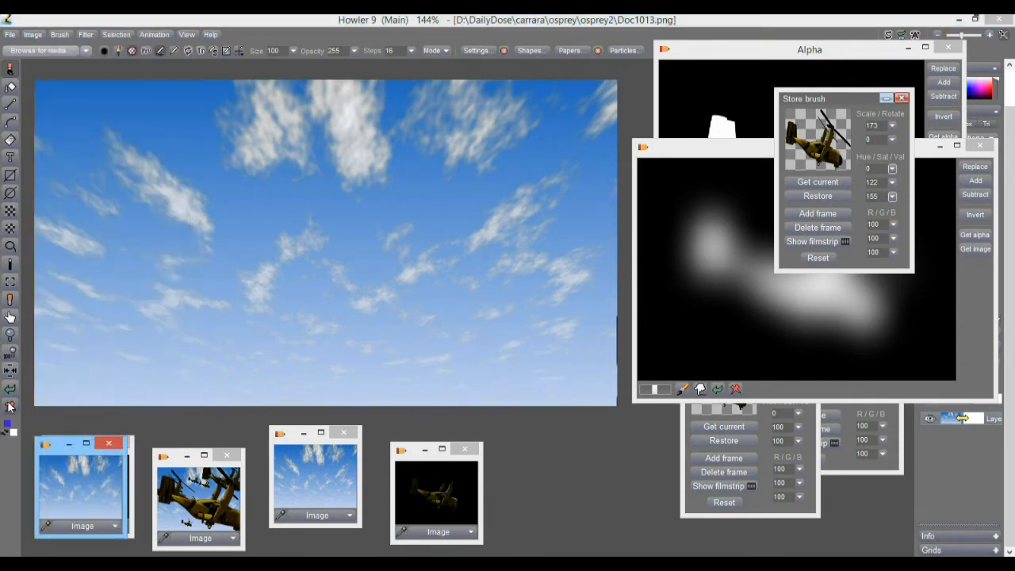
click(8, 392)
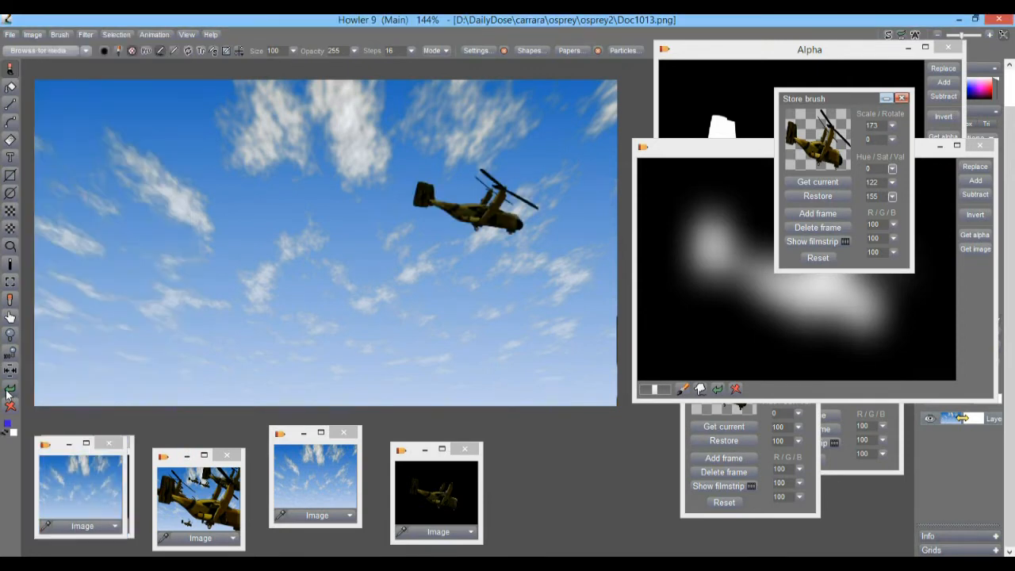
click(35, 34)
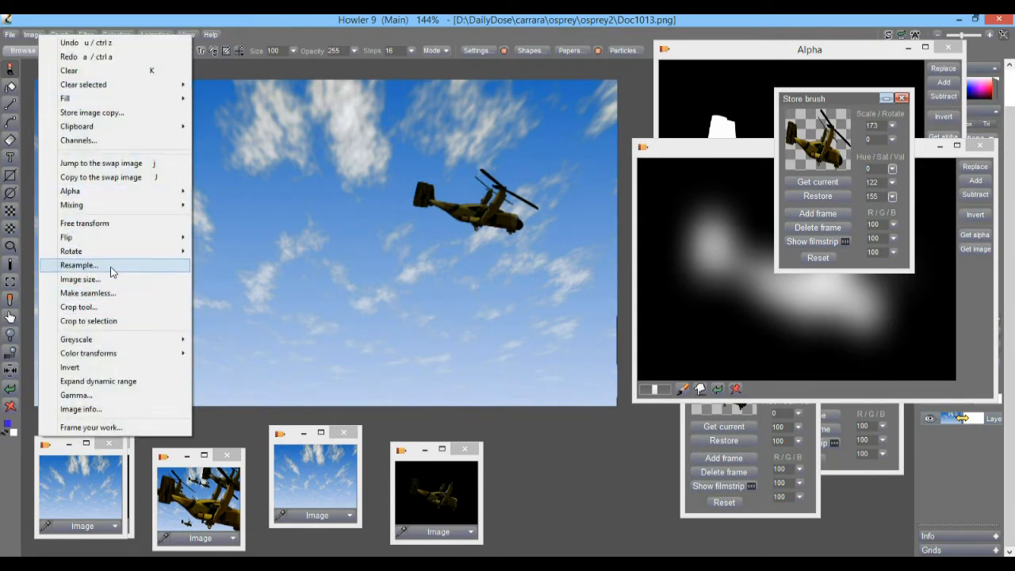
click(111, 112)
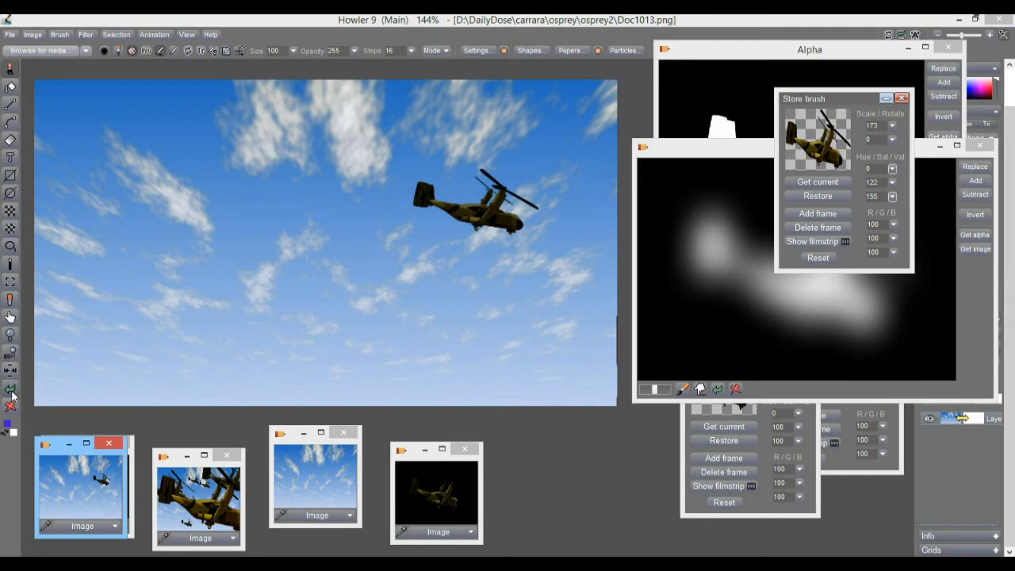
click(11, 392)
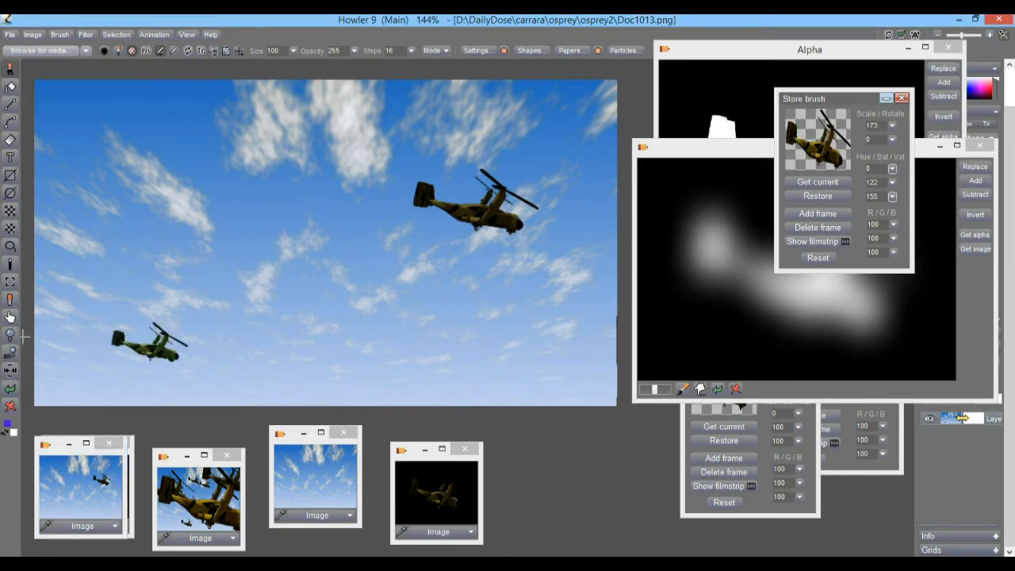
click(36, 34)
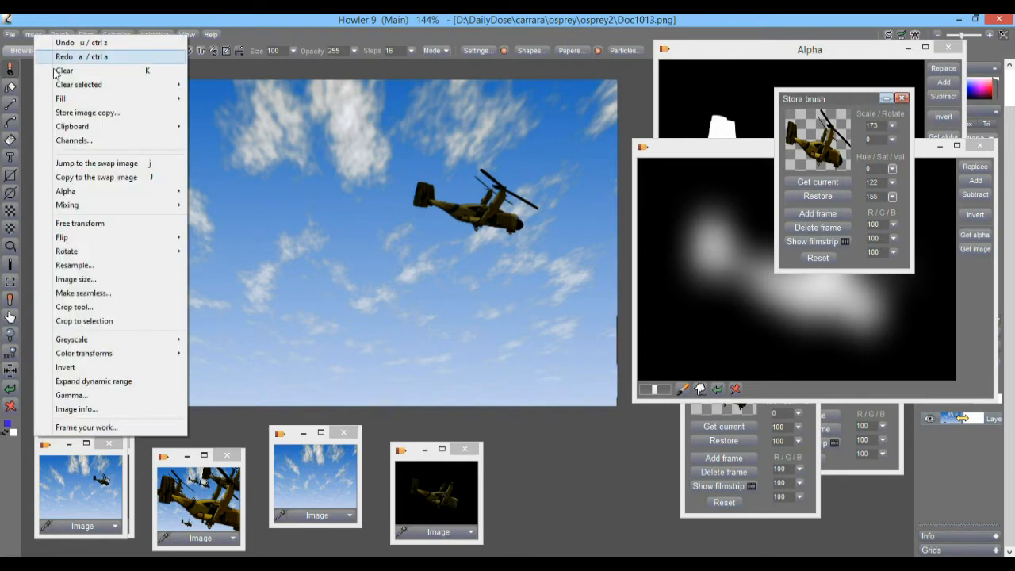
click(87, 118)
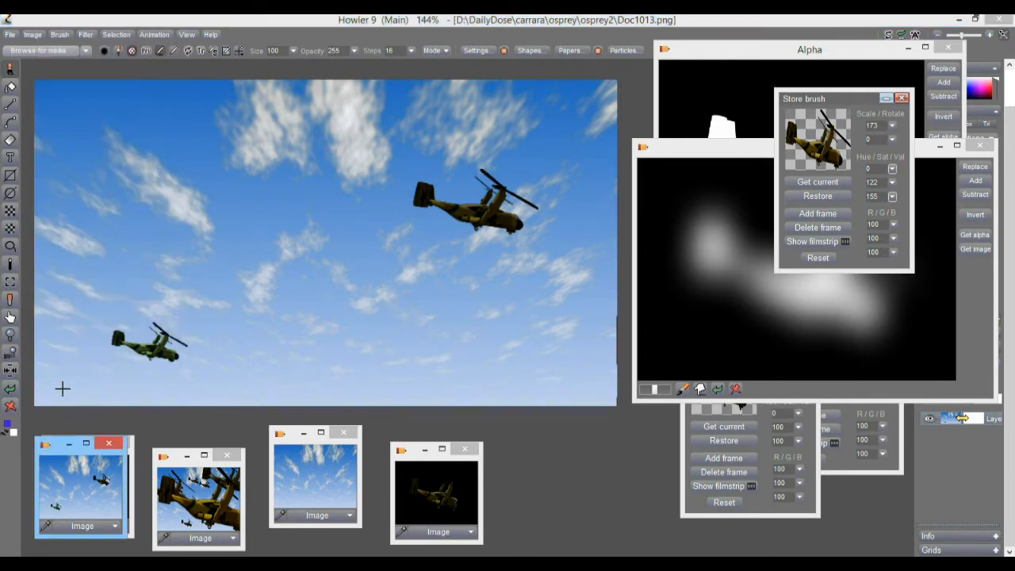
Step: Redo the large aircraft stamp, and load the stored two-aircraft image back onto the canvas
click(10, 388)
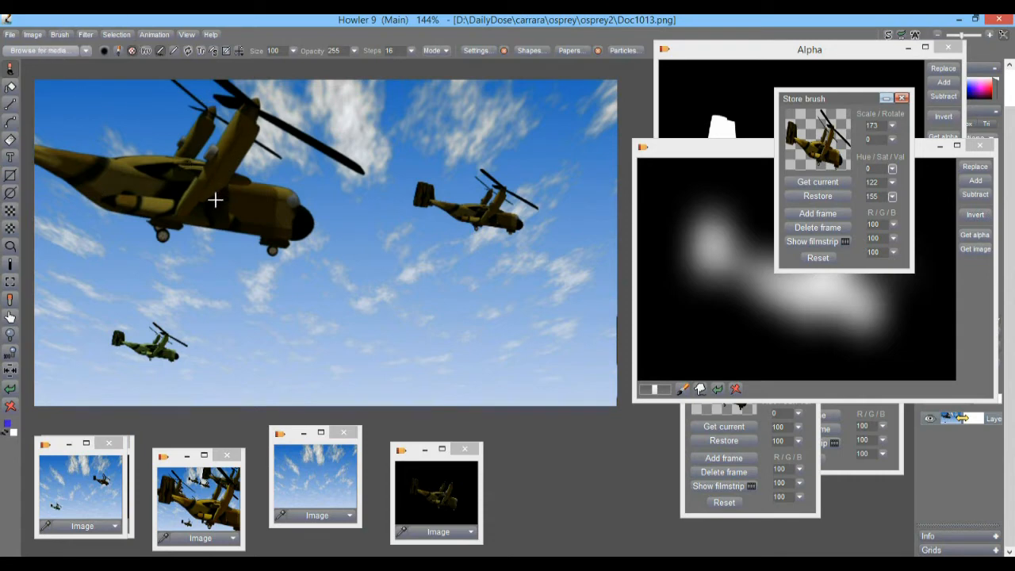
click(113, 511)
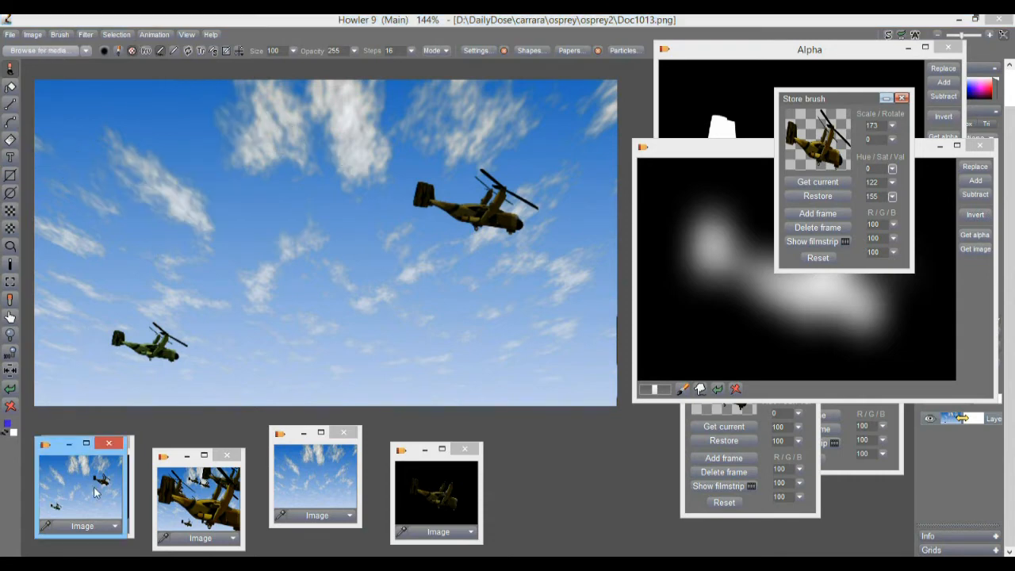
Step: Make the stored aircraft the current brush again and set its scale to 45
click(824, 127)
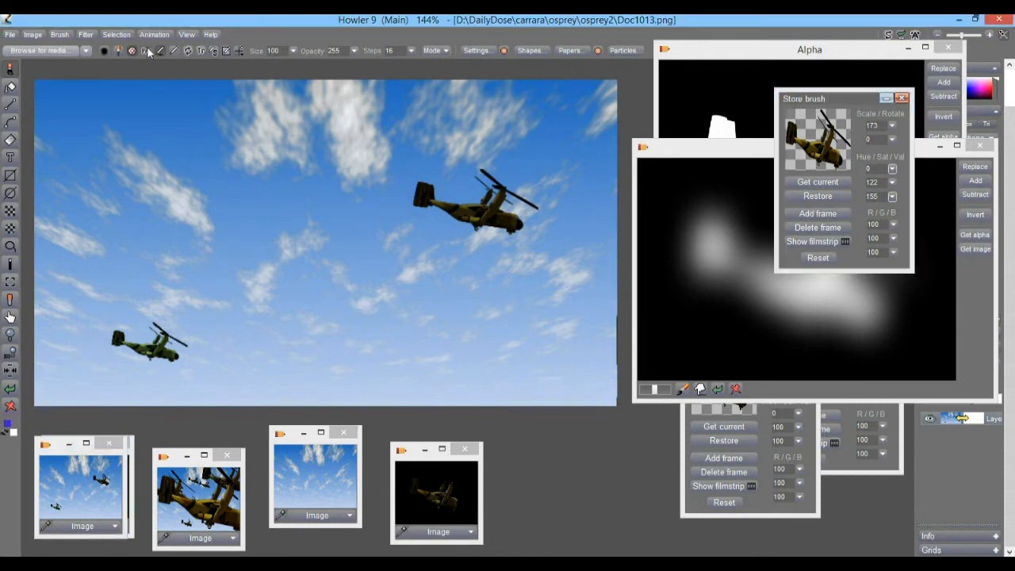
click(310, 208)
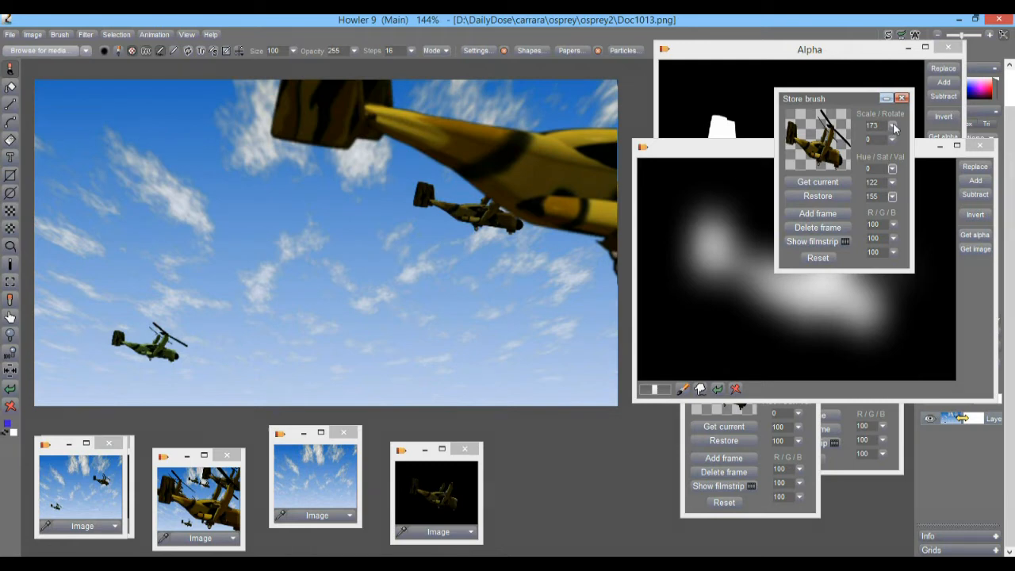
click(892, 125)
drag(852, 146, 836, 158)
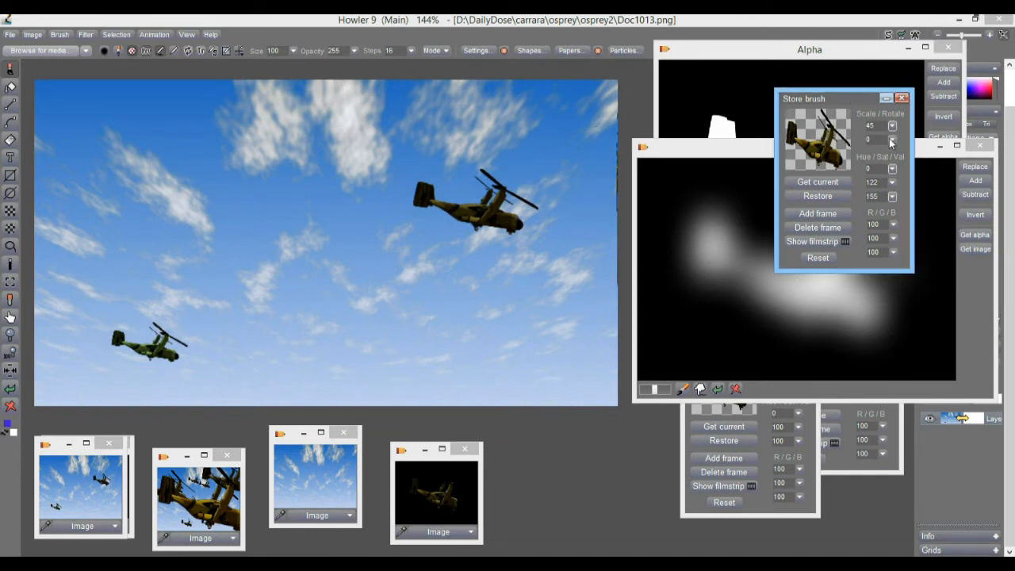
Step: Rotate the aircraft brush to -34 and stamp it in the upper left of the sky
click(899, 142)
drag(862, 157, 865, 157)
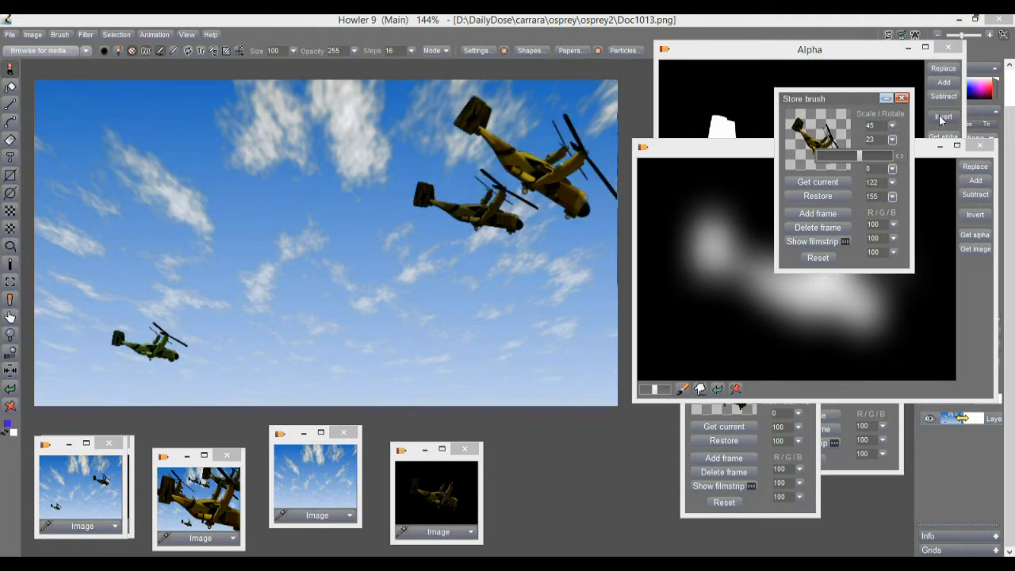
drag(855, 162, 849, 165)
click(141, 155)
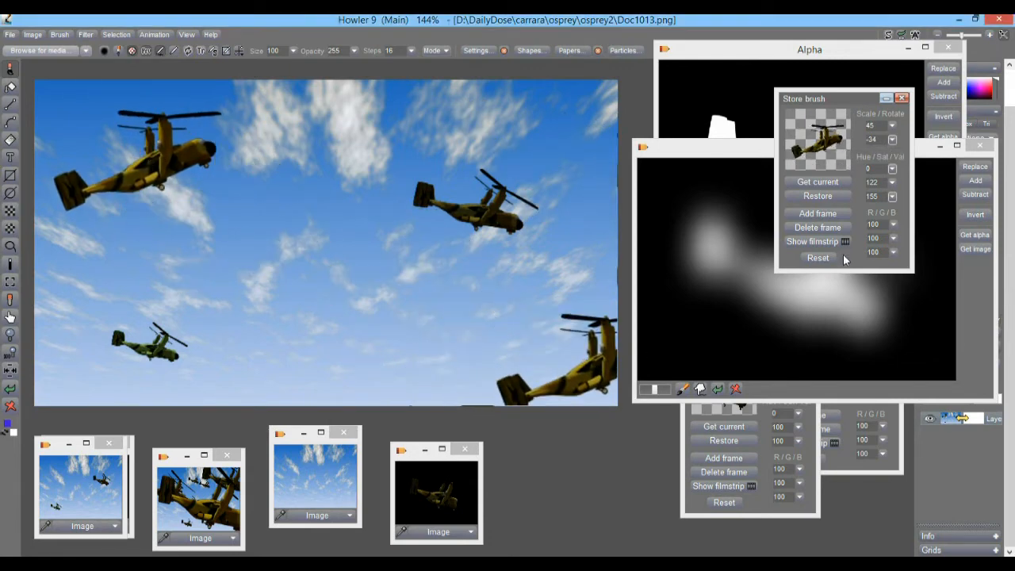
Step: Set the aircraft brush's scale to 89 and its rotation to 23
drag(849, 100, 846, 102)
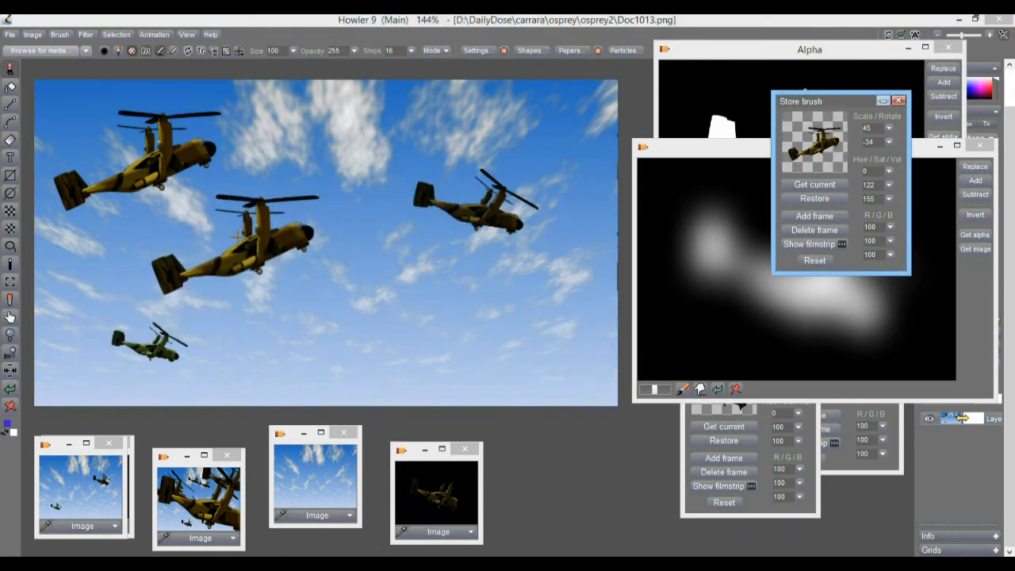
click(888, 129)
drag(888, 133, 847, 151)
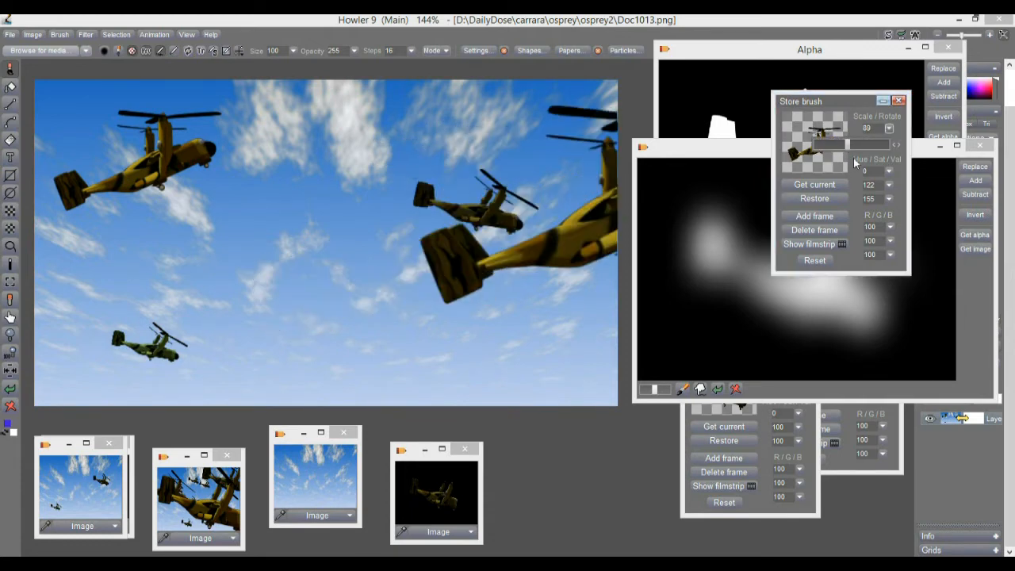
click(890, 130)
click(890, 143)
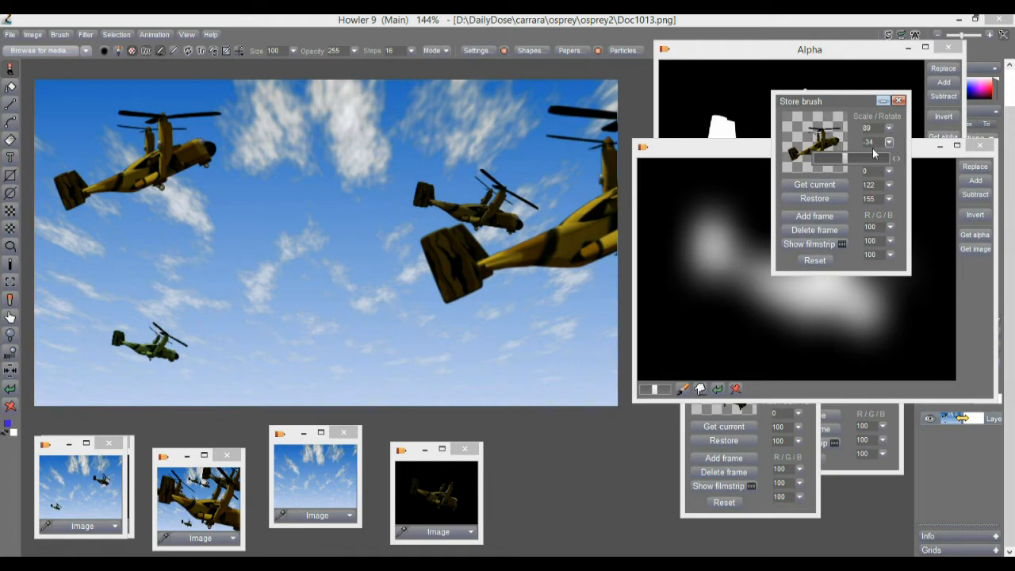
drag(852, 159, 856, 162)
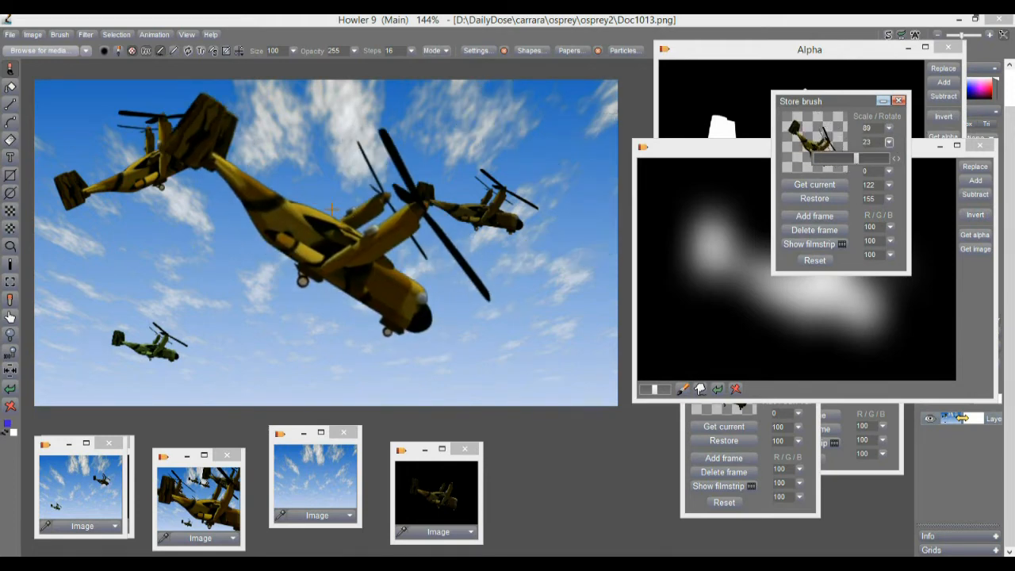
Step: Enlarge the aircraft brush to scale 133 and reduce its saturation to 69
click(887, 131)
drag(888, 132, 864, 148)
drag(860, 119, 873, 123)
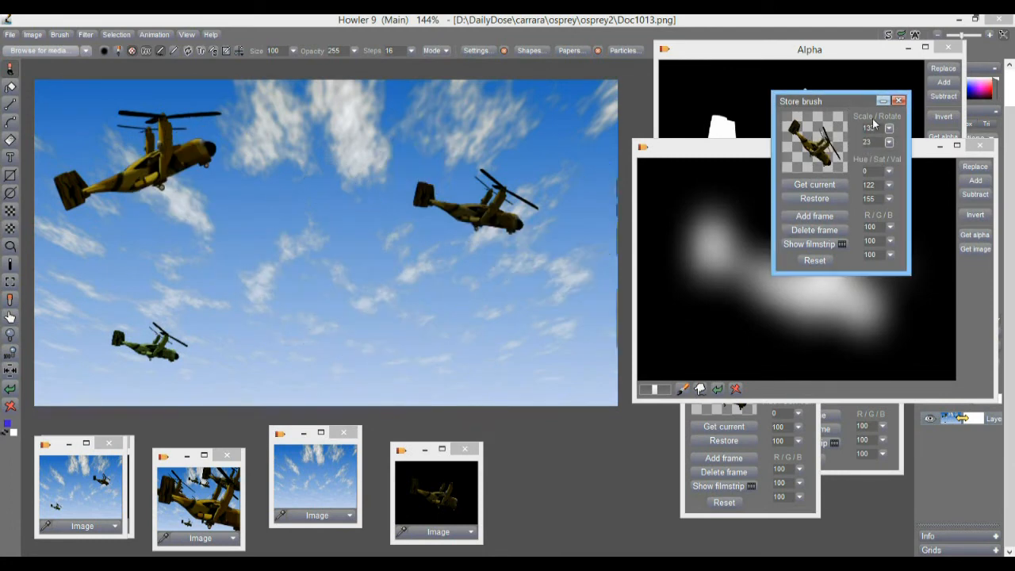
click(889, 185)
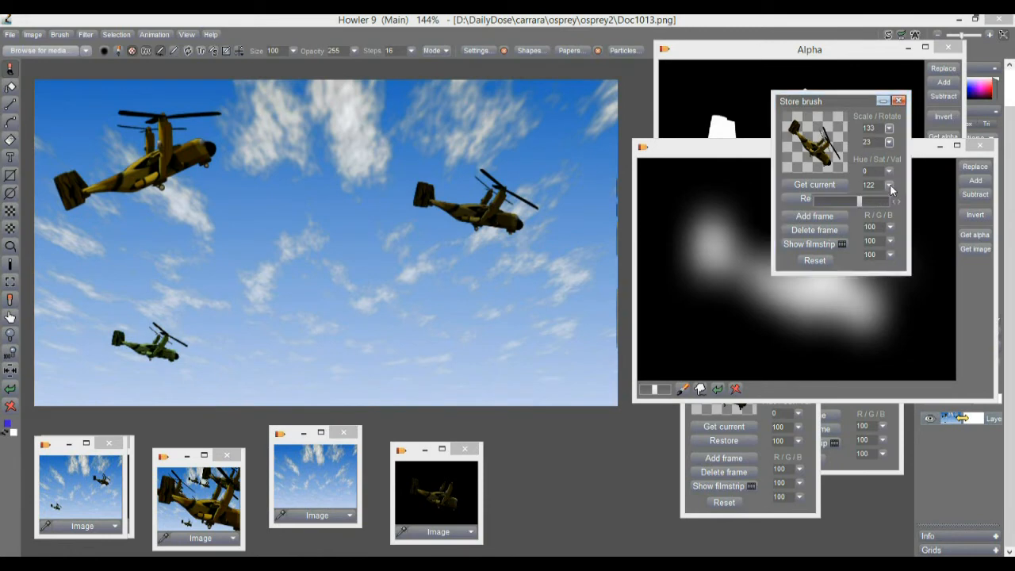
drag(866, 203, 840, 207)
Step: Shift the aircraft brush's hue to 141 and stamp the teal aircraft across the centre of the sky
click(888, 172)
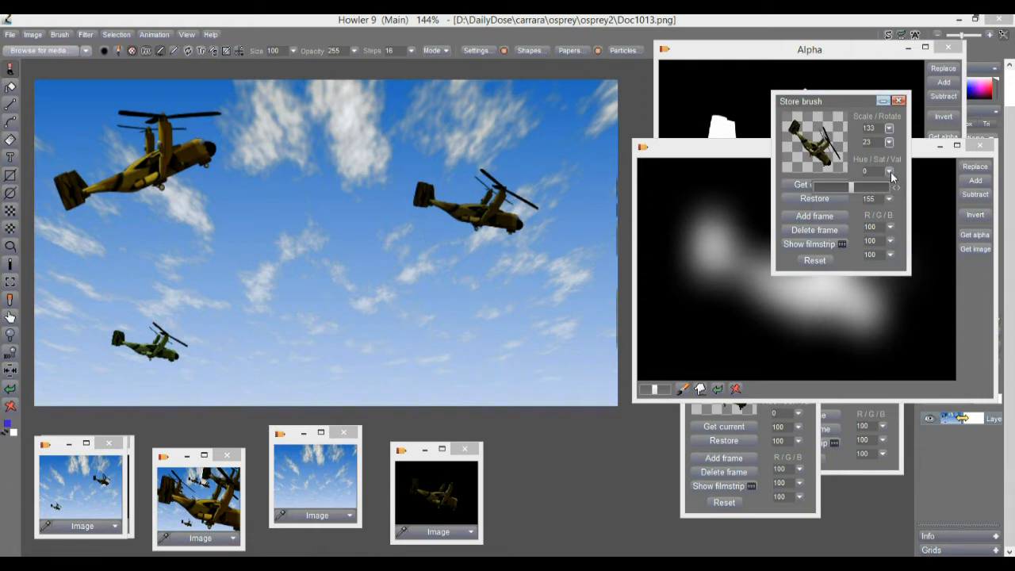
drag(845, 188, 841, 188)
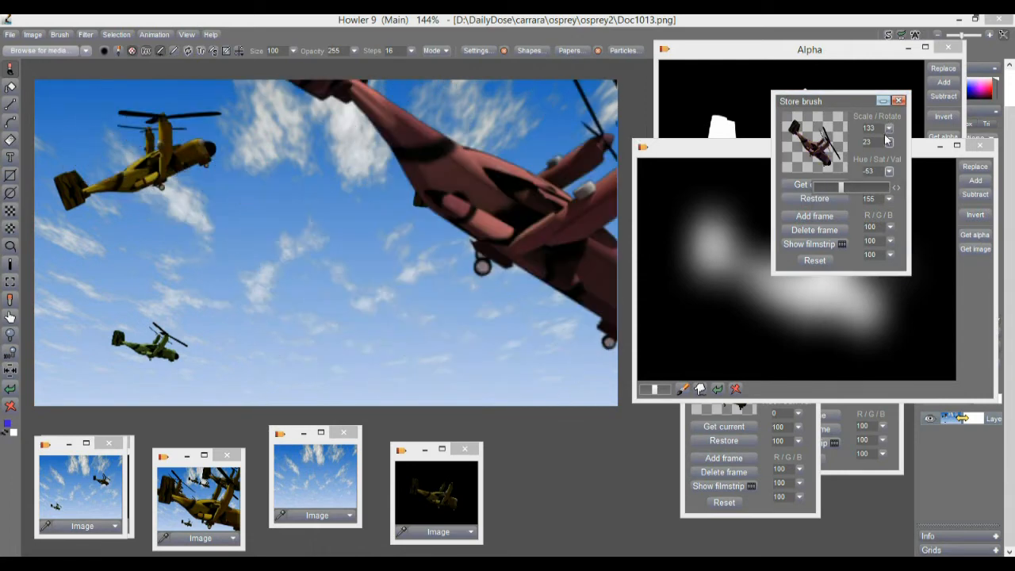
drag(859, 188, 883, 190)
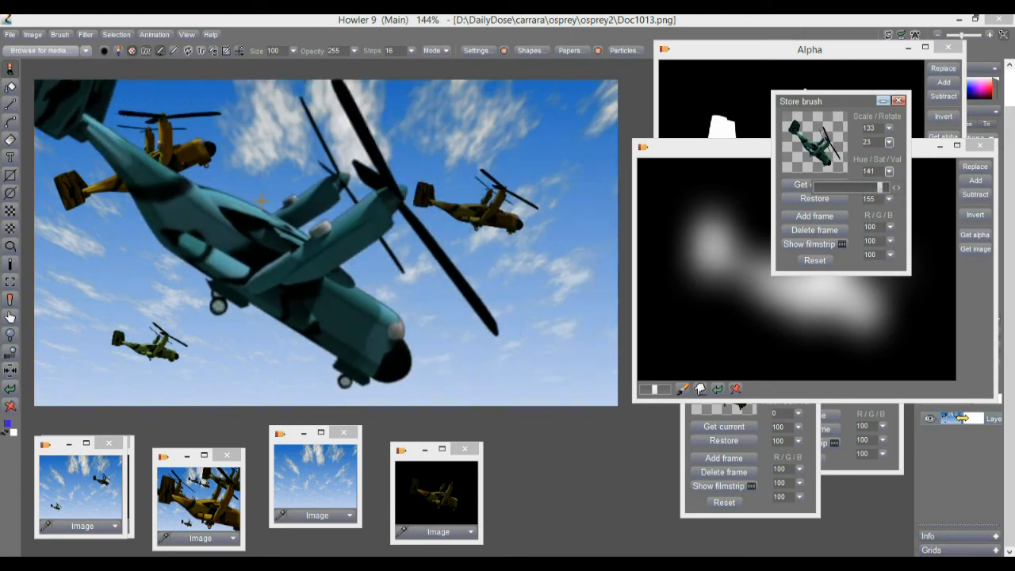
click(269, 190)
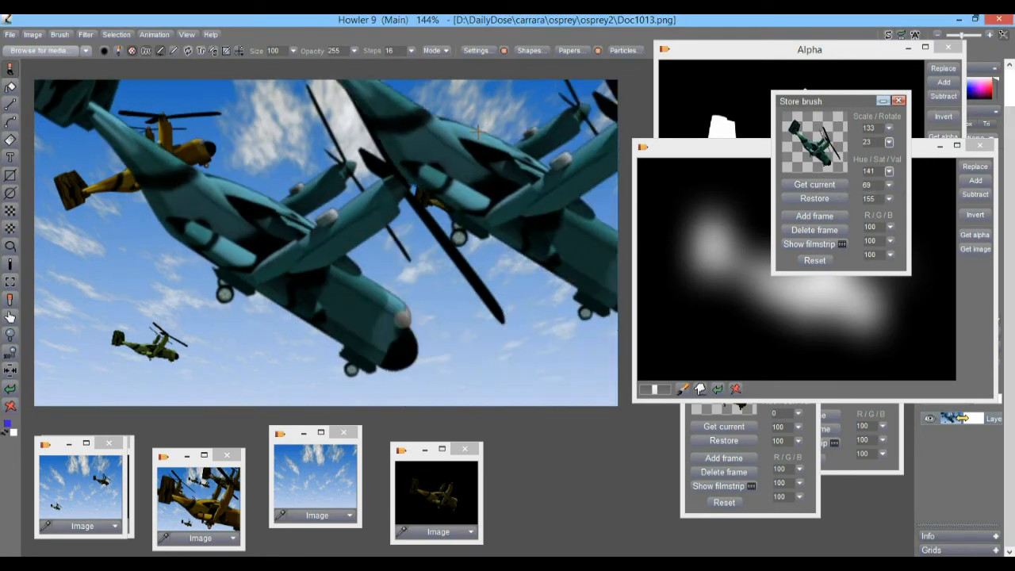
Step: Collapse the teal aircraft's stored brush to a thumbnail below the canvas and shrink the blurred stored alpha's window
click(882, 100)
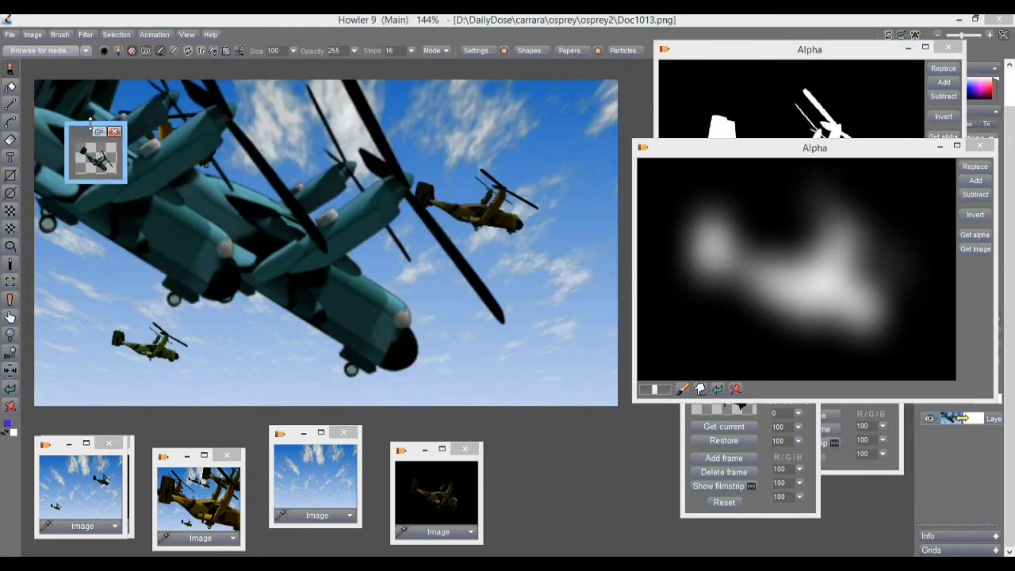
mouse_move(81, 139)
mouse_down()
mouse_move(686, 304)
mouse_move(627, 432)
mouse_move(596, 438)
mouse_move(599, 450)
mouse_up()
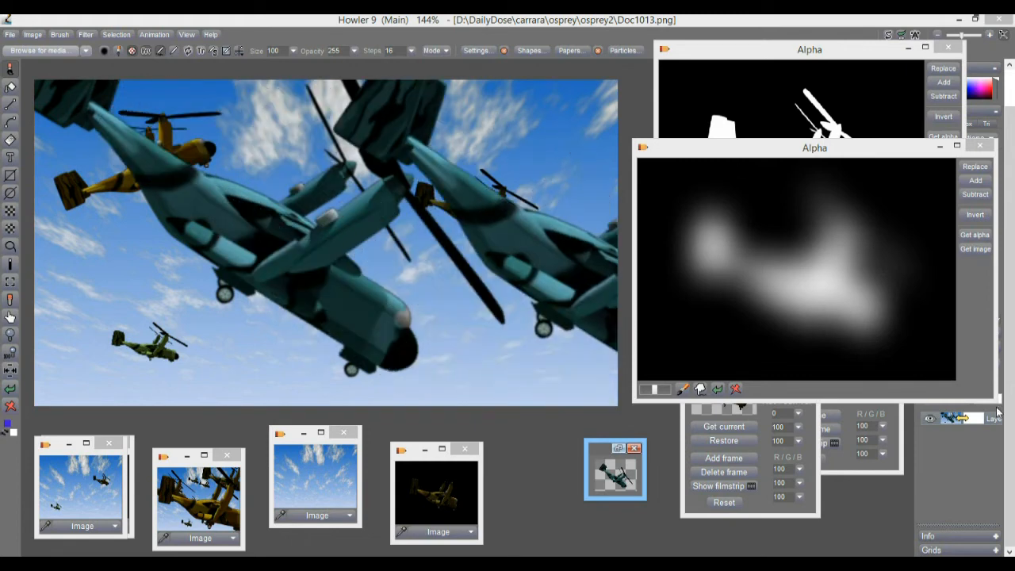
mouse_move(991, 398)
mouse_down()
mouse_move(867, 351)
mouse_move(814, 283)
mouse_up()
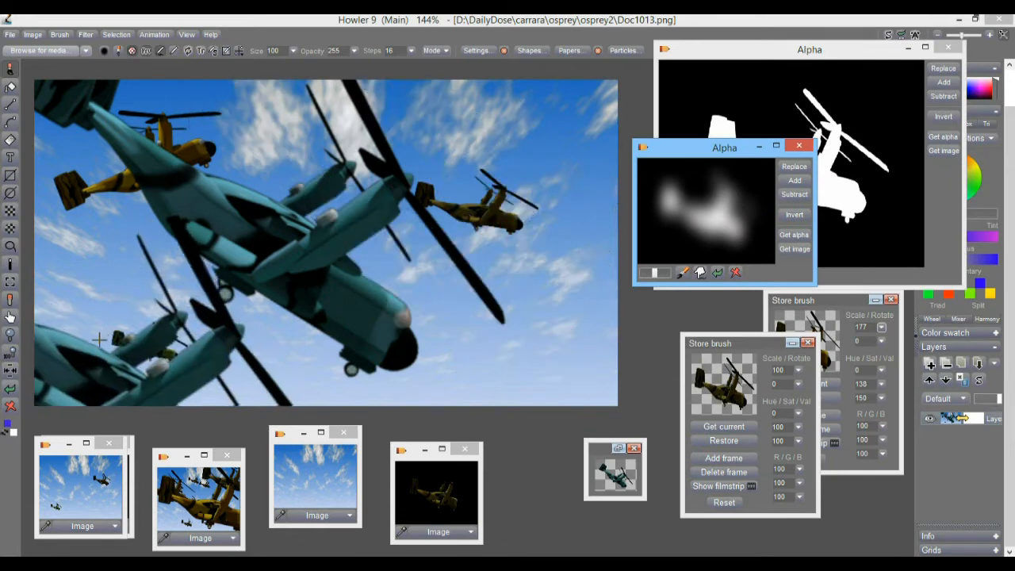
Step: Load the stored empty sky onto the canvas and stamp the teal aircraft across its centre
click(333, 484)
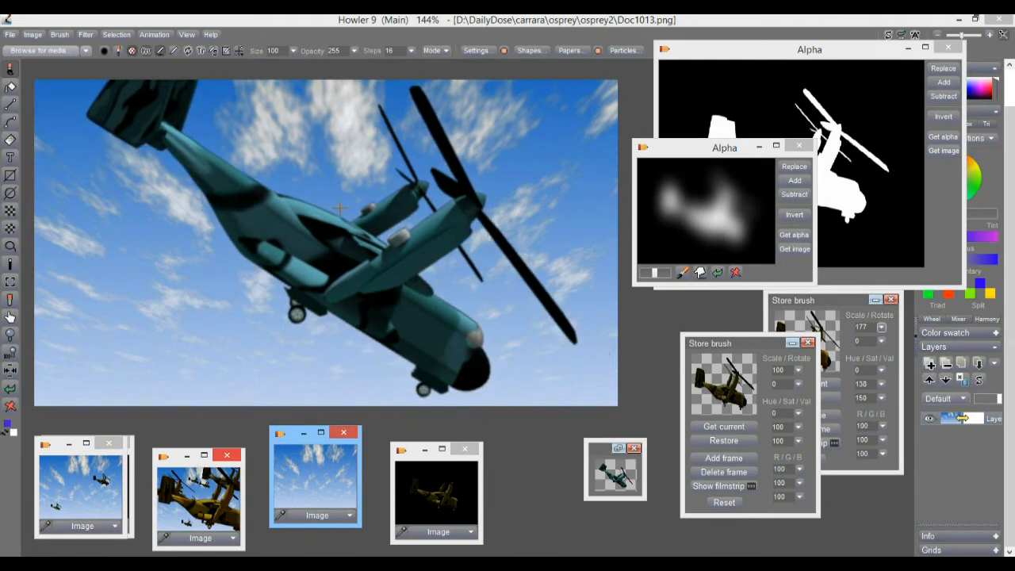
click(339, 208)
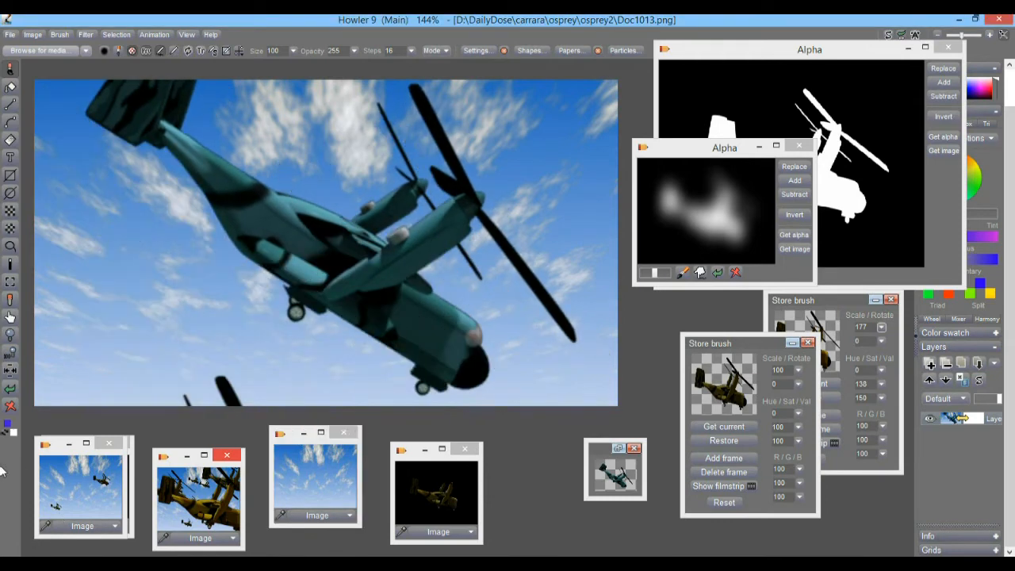
Step: Clear the canvas and open Doc1018.png from the osprey2 folder
click(11, 408)
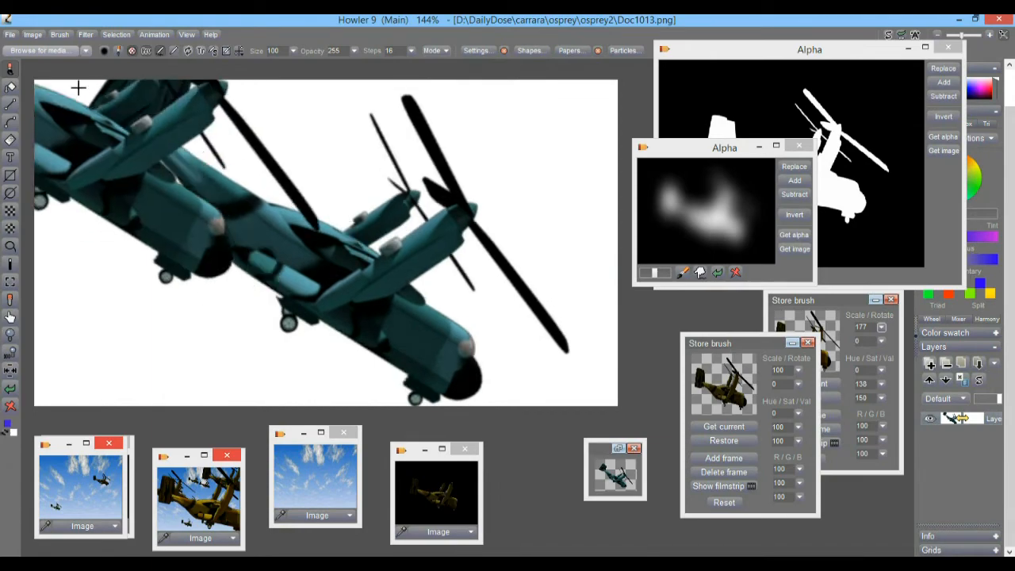
click(11, 36)
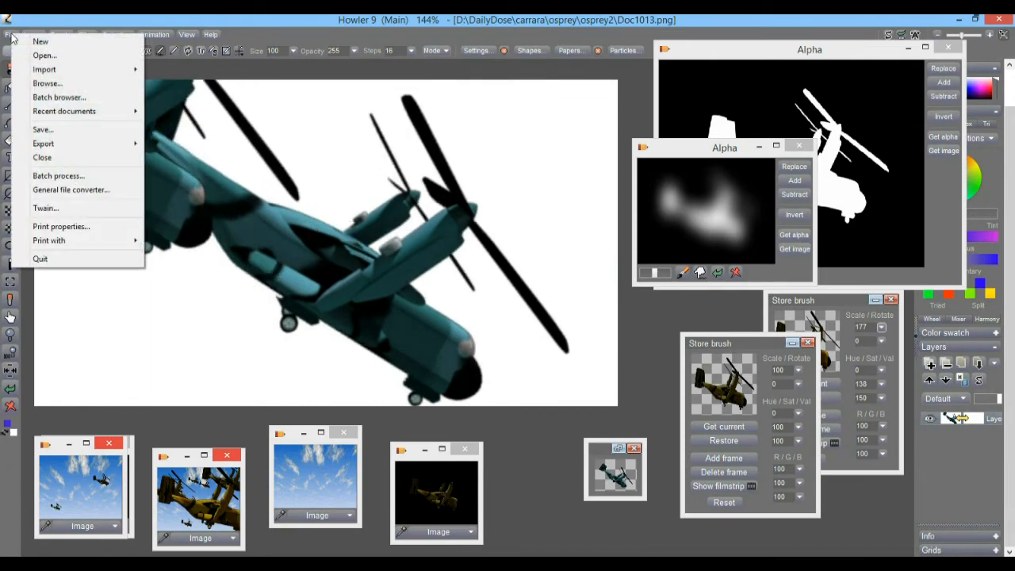
click(77, 57)
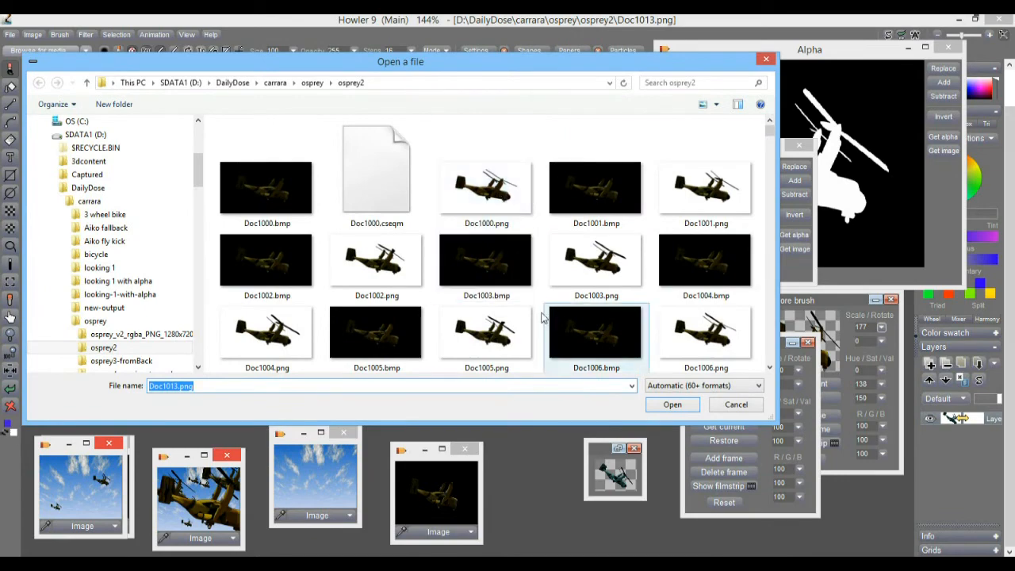
click(520, 333)
scroll(520, 333, down, 6)
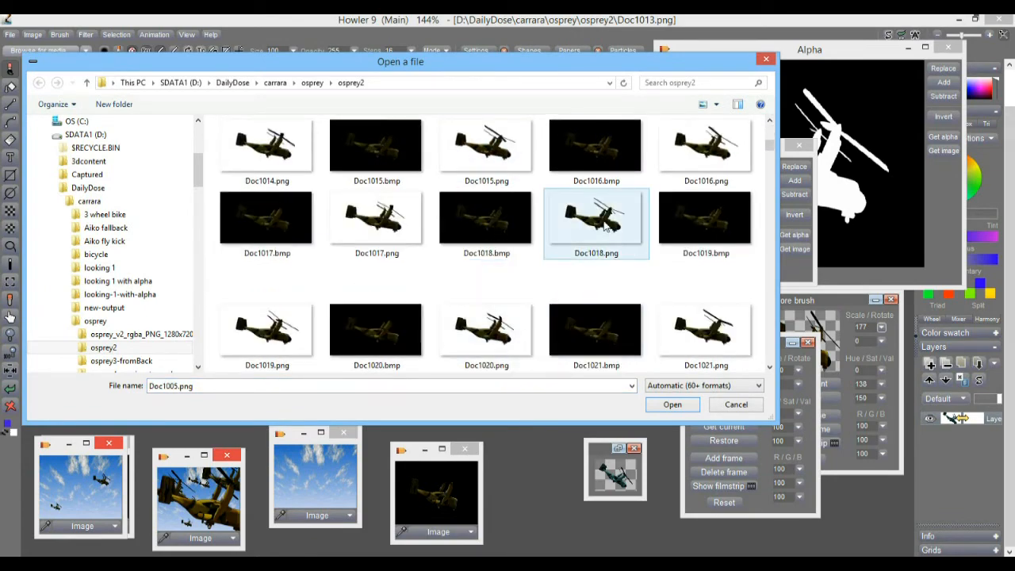
double_click(596, 222)
click(438, 352)
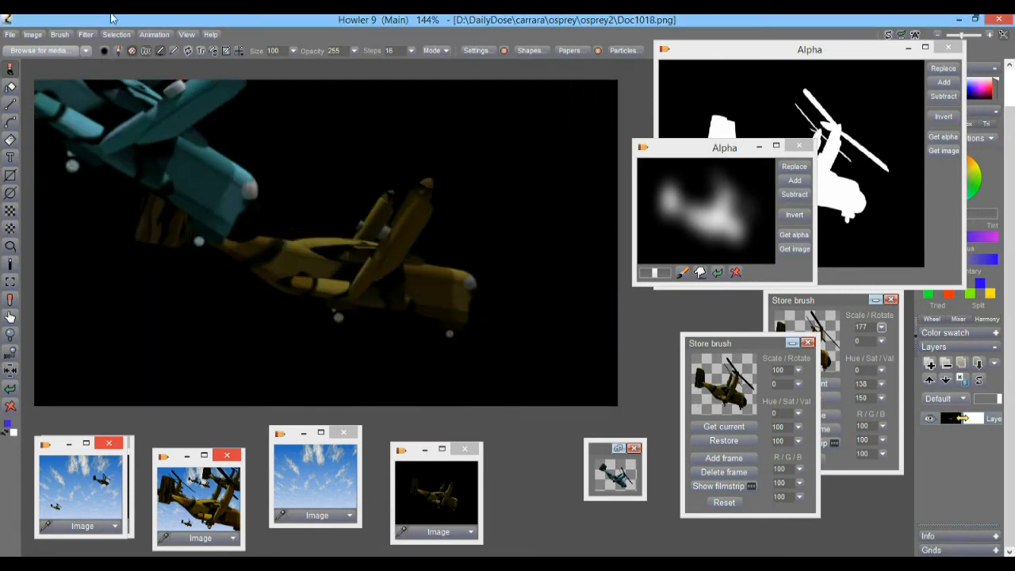
Step: Drop the custom aircraft brush and close the blurred and the large stored alpha windows
click(146, 53)
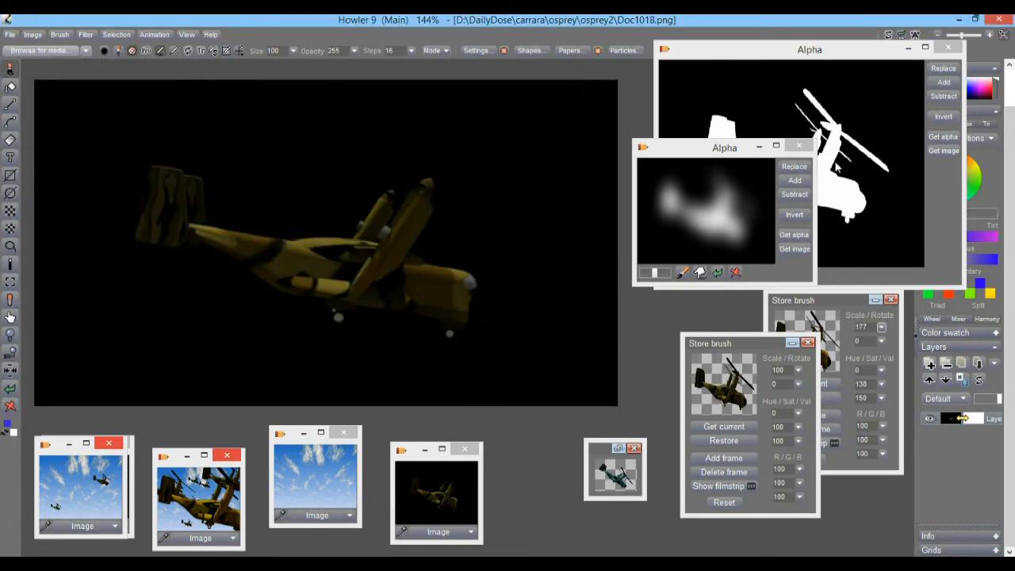
click(798, 146)
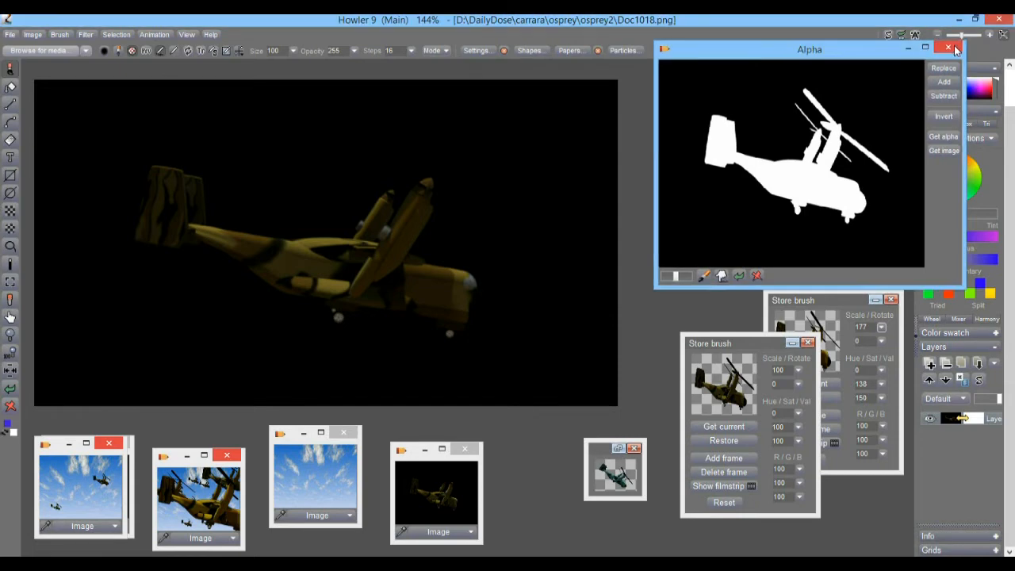
click(954, 50)
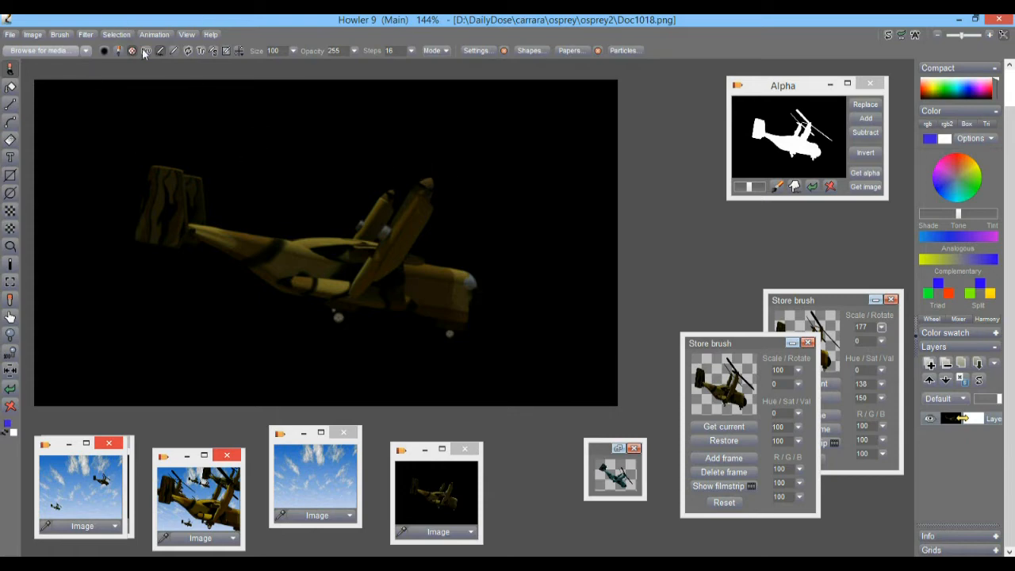
click(122, 34)
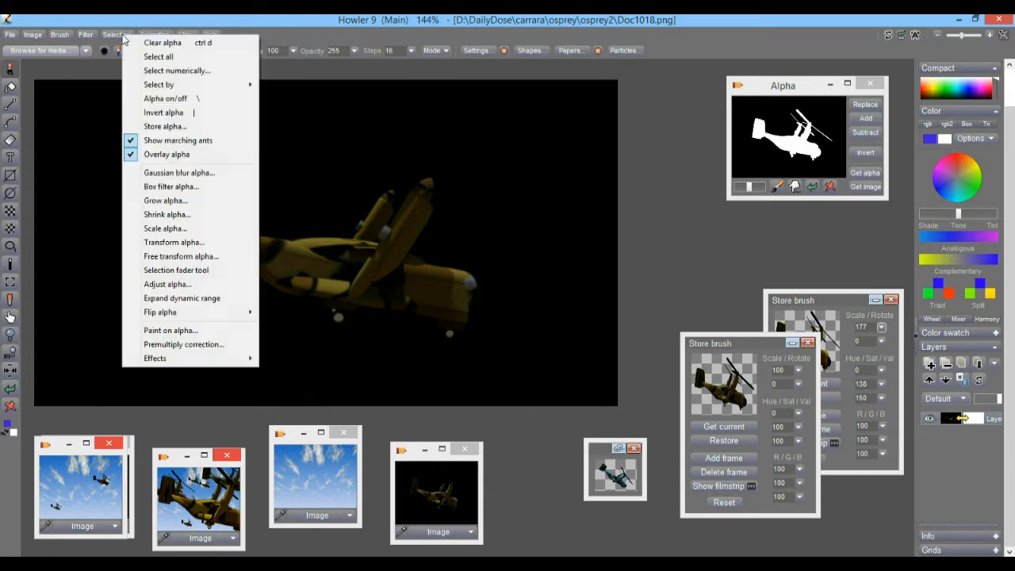
click(112, 20)
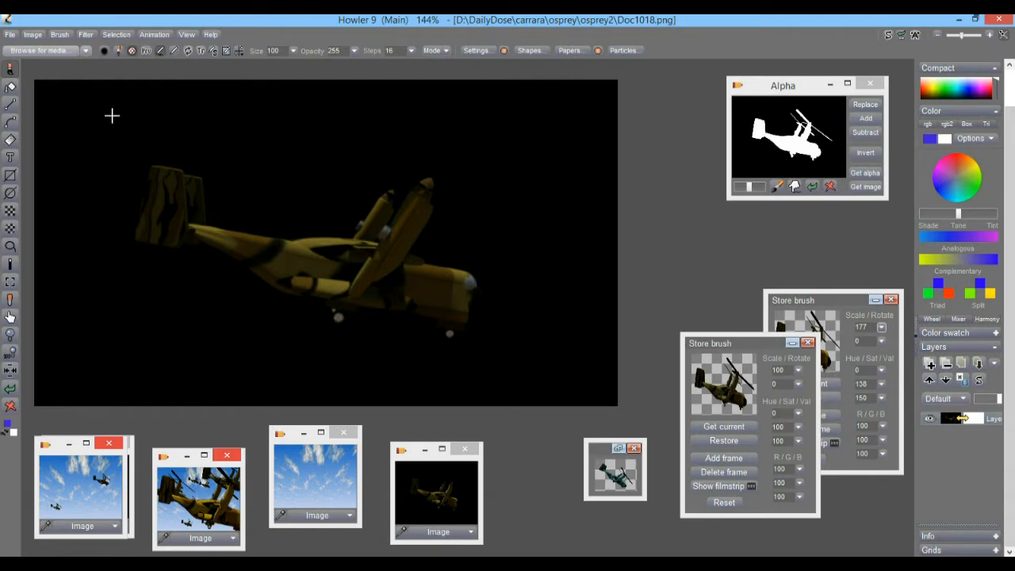
click(12, 34)
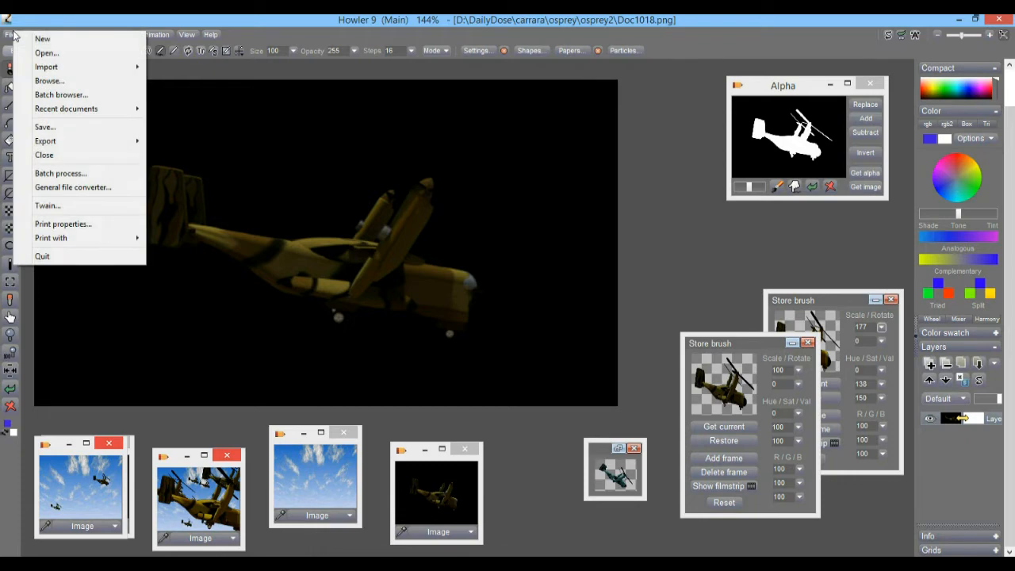
mouse_move(48, 68)
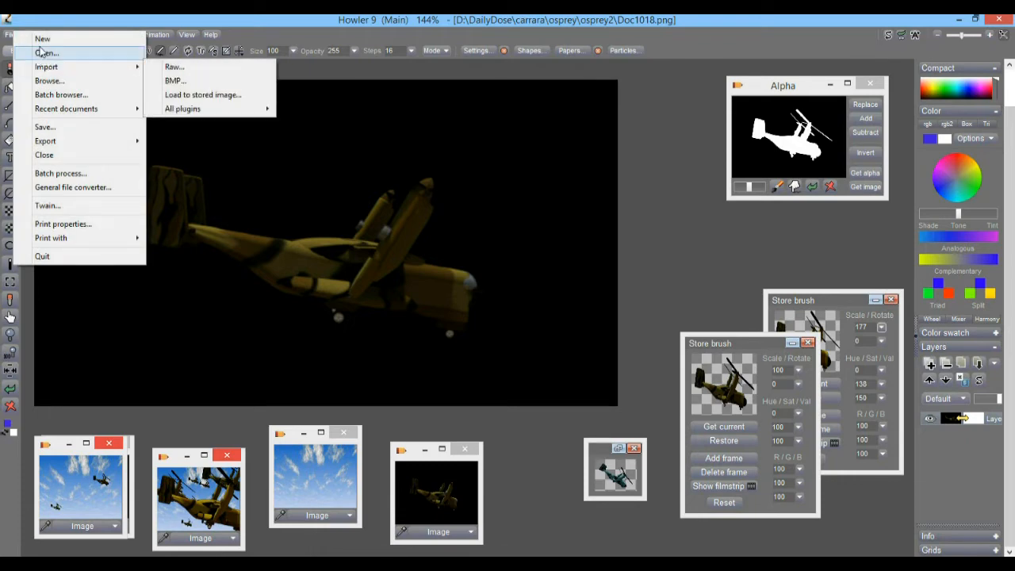
click(46, 52)
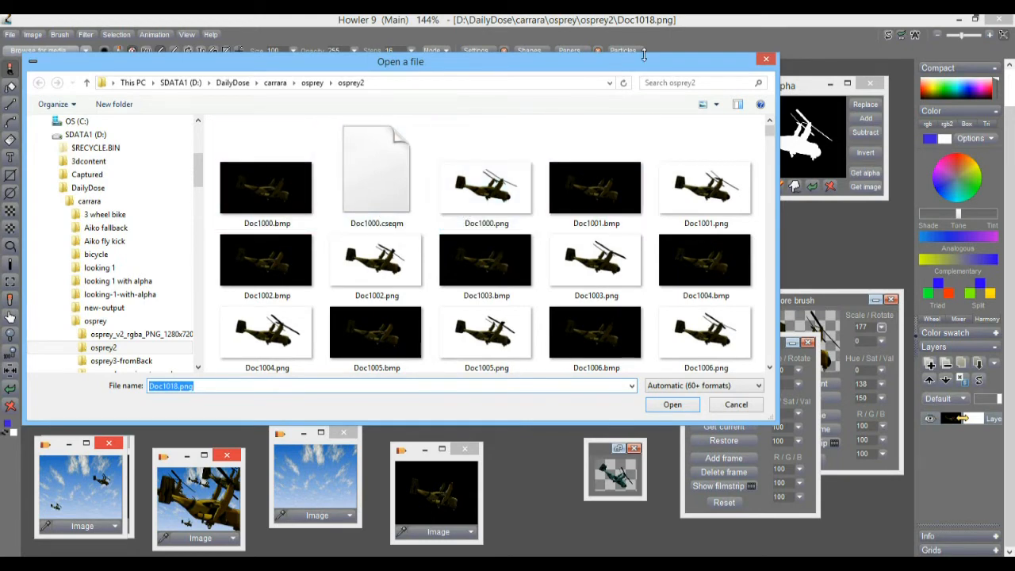
mouse_move(727, 63)
mouse_down()
mouse_move(727, 86)
mouse_move(730, 69)
mouse_up()
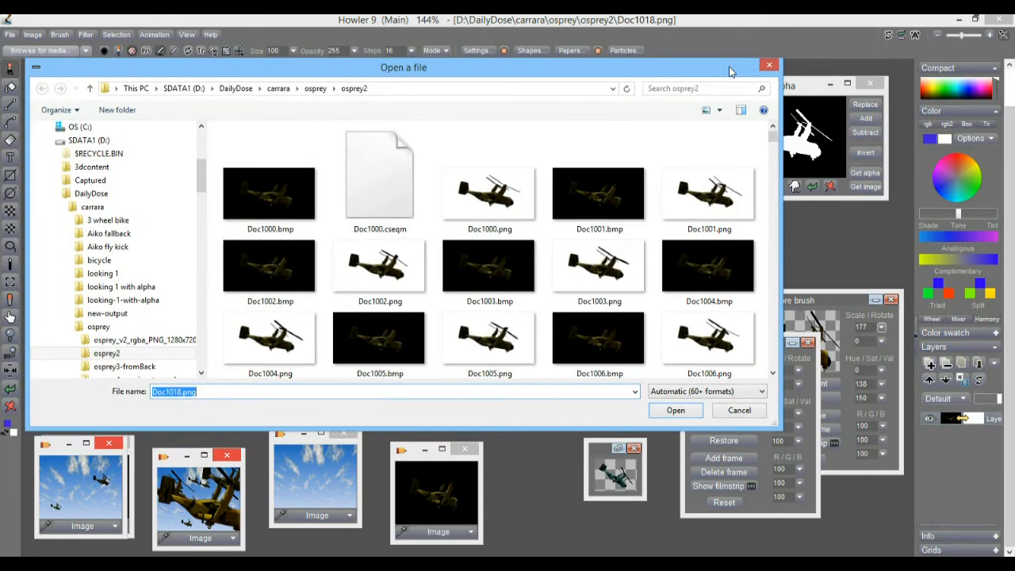
click(762, 64)
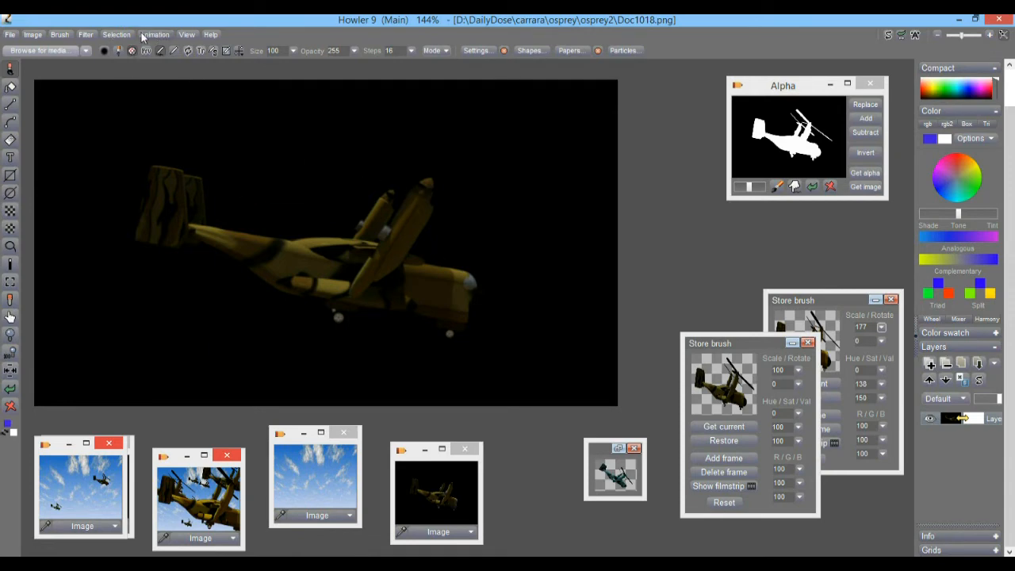
Step: Turn on the aircraft image's alpha selection and store a copy of that alpha in an enlarged window
click(115, 36)
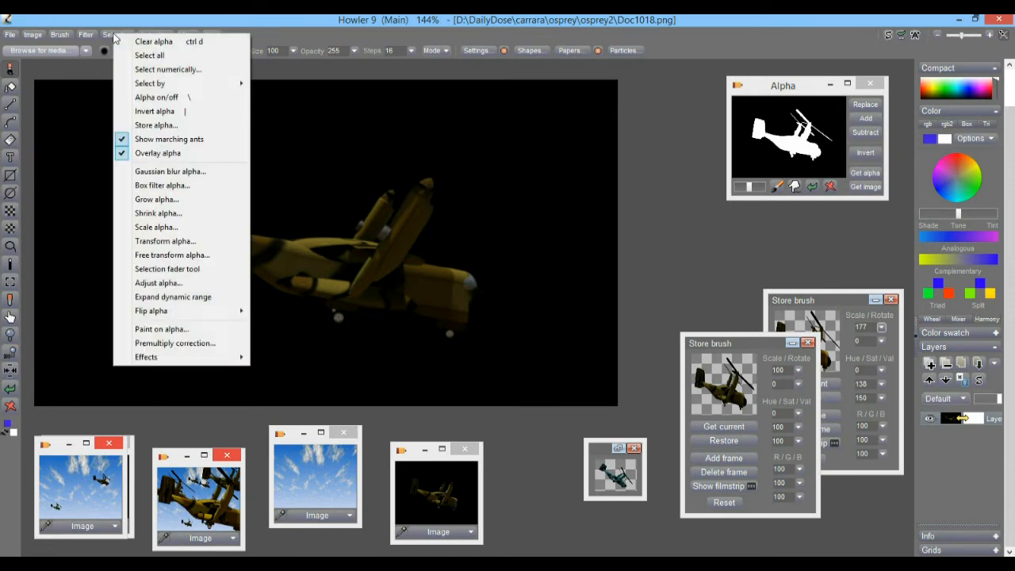
click(156, 97)
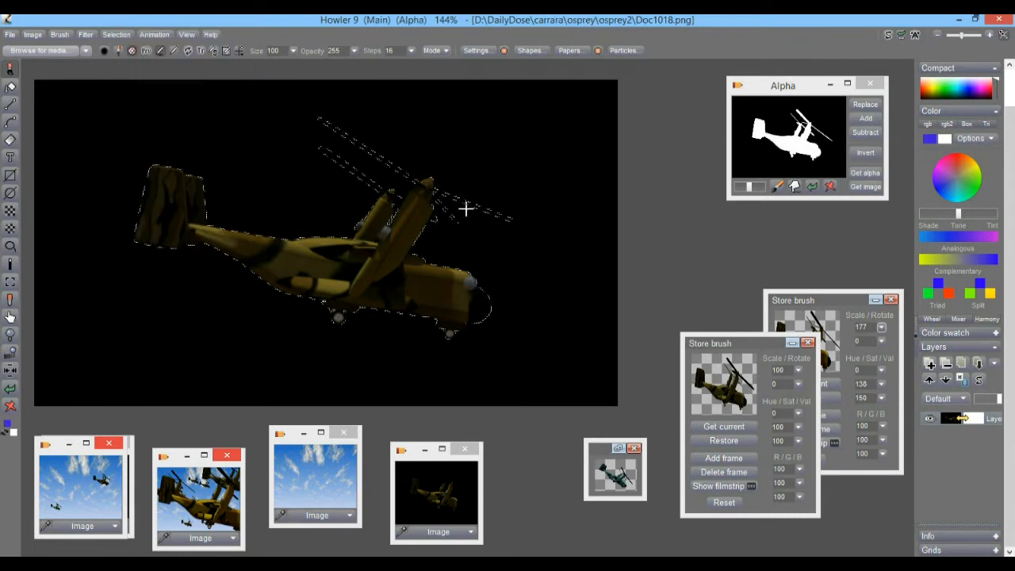
click(112, 37)
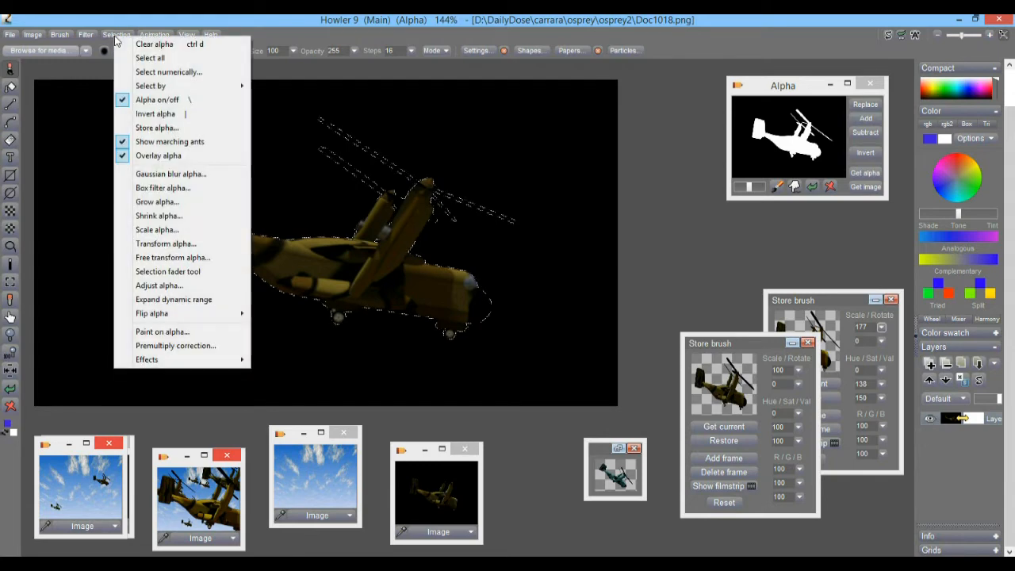
click(156, 127)
drag(886, 90, 713, 68)
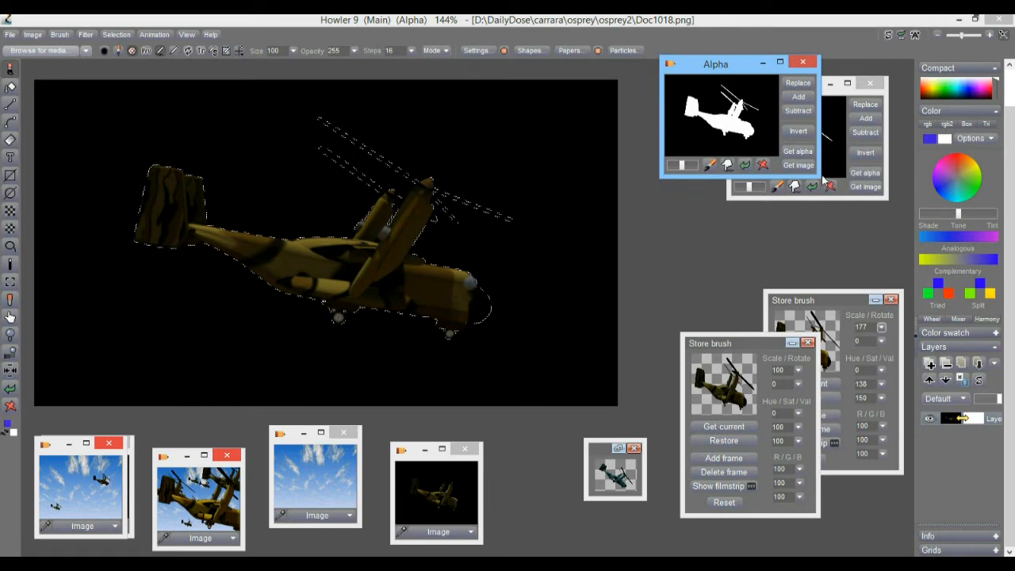
drag(819, 179, 986, 280)
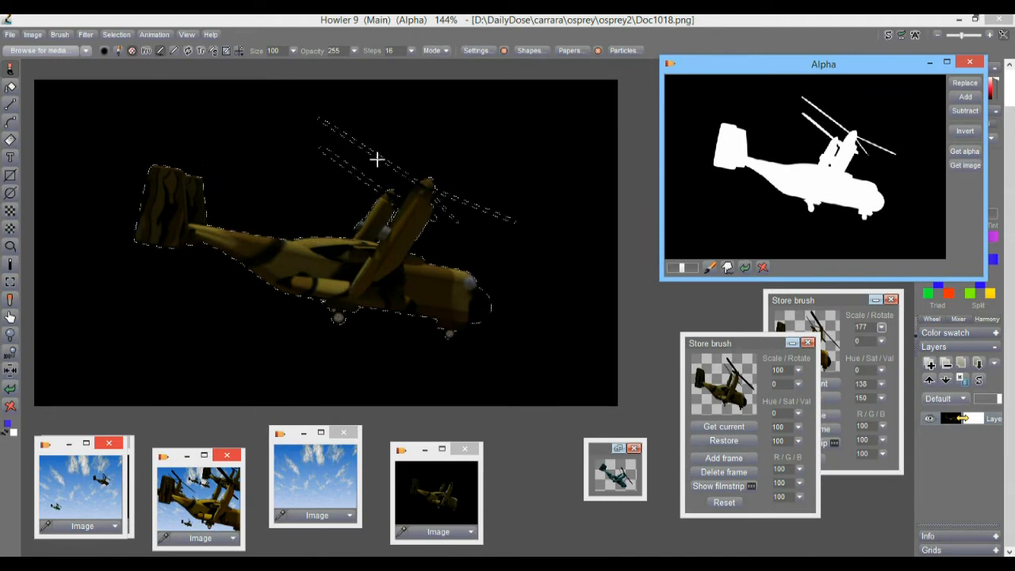
Step: Turn off the alpha selection and store a copy of the aircraft image in an enlarged window
click(114, 37)
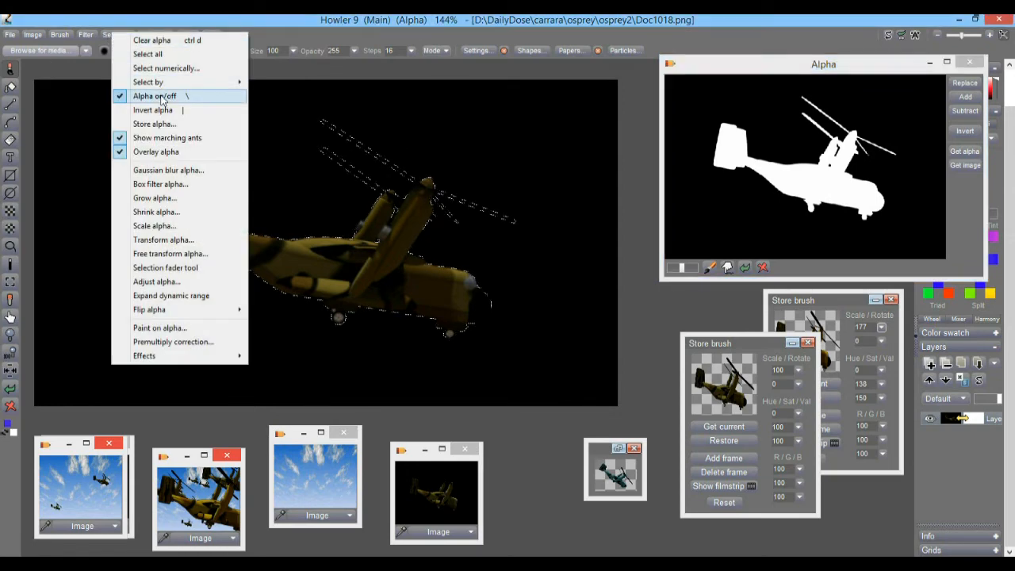
click(159, 95)
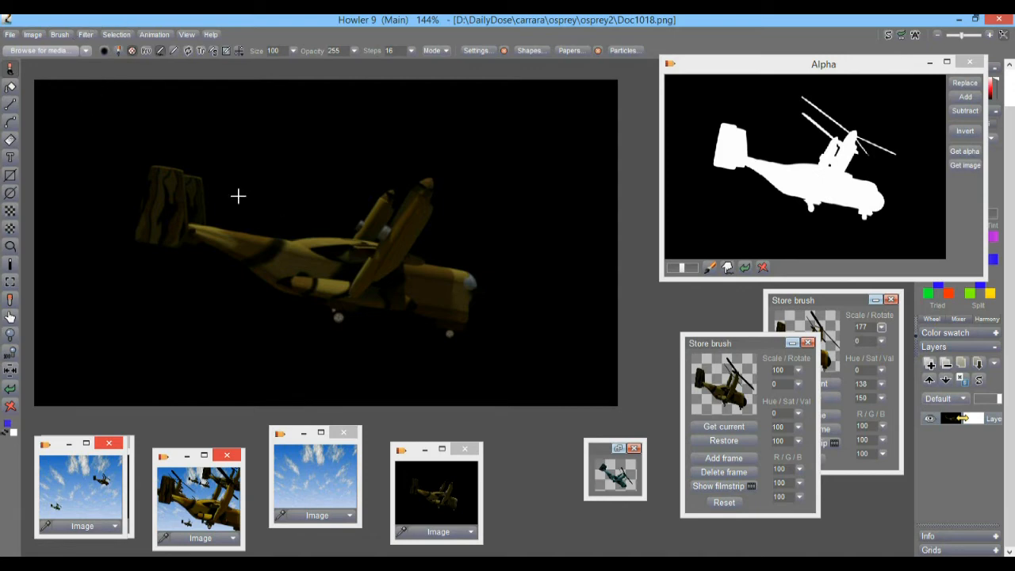
click(33, 37)
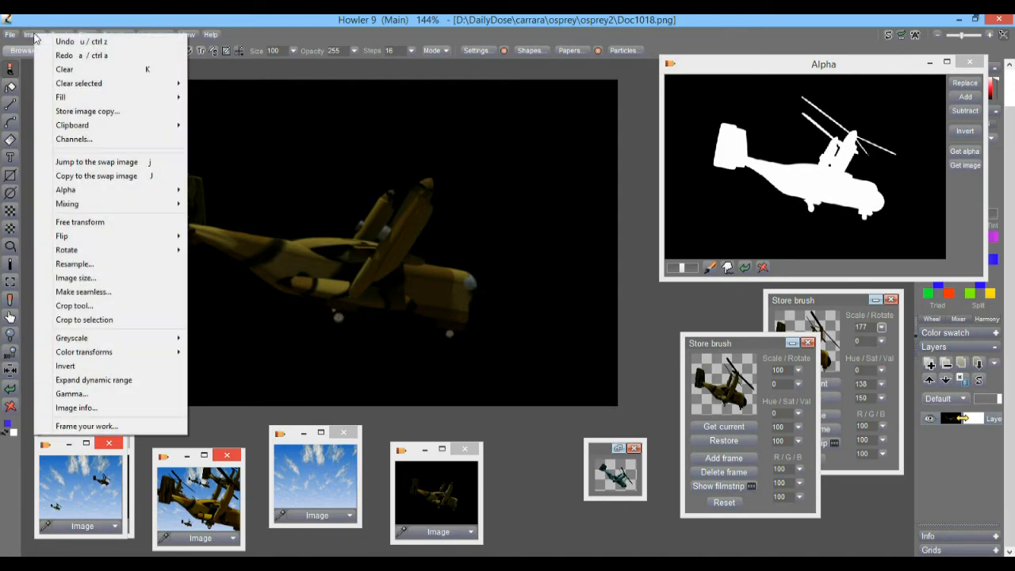
click(75, 119)
drag(56, 456, 45, 331)
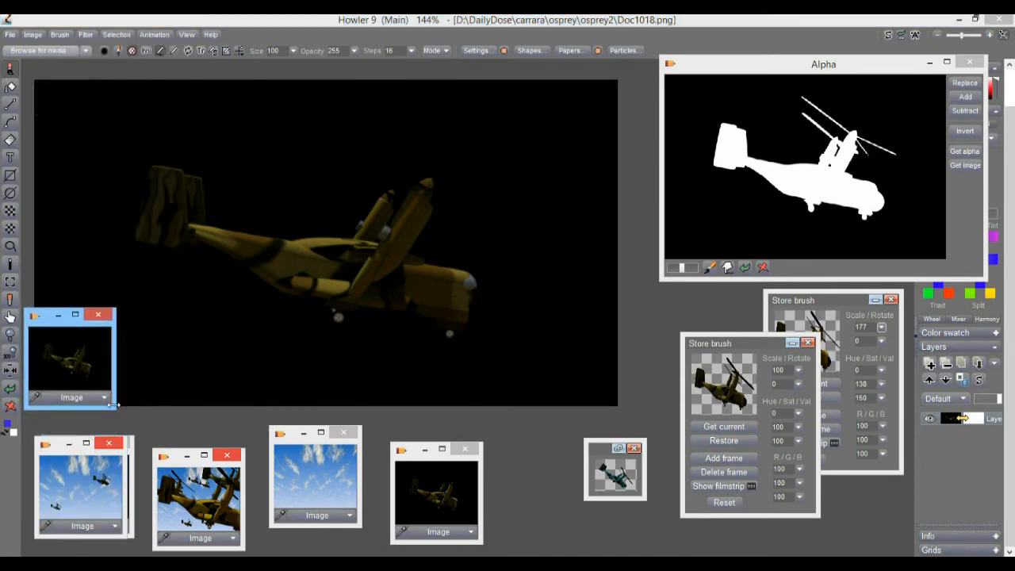
drag(114, 407, 234, 501)
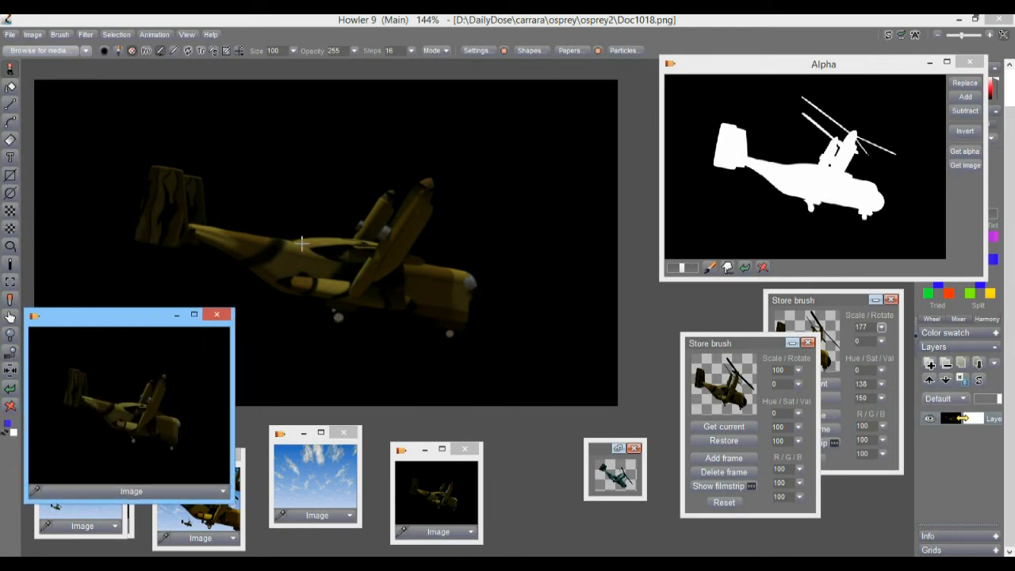
Step: Load the stored empty sky onto the canvas, then replace it with the enlarged stored aircraft image
click(225, 492)
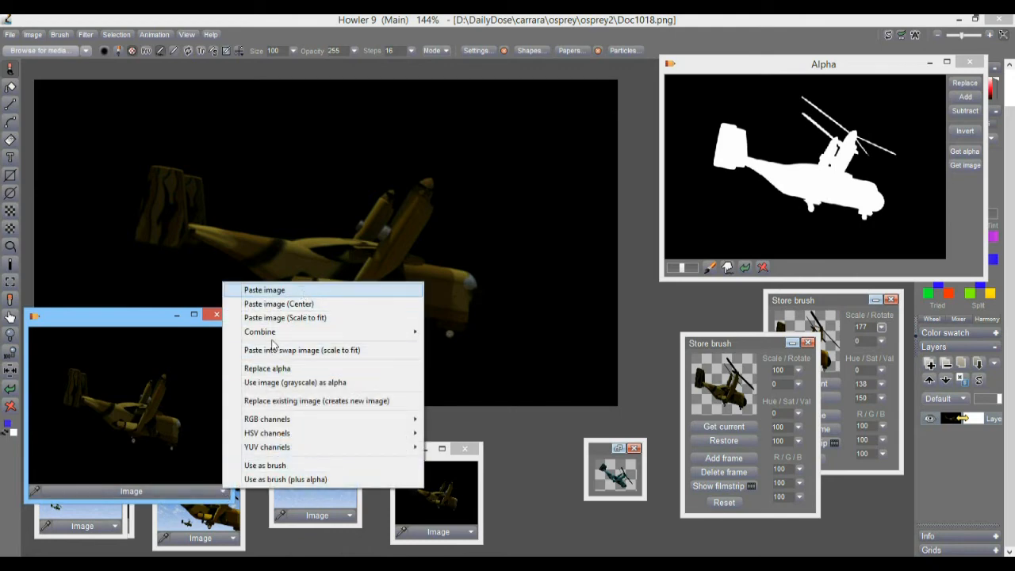
click(315, 500)
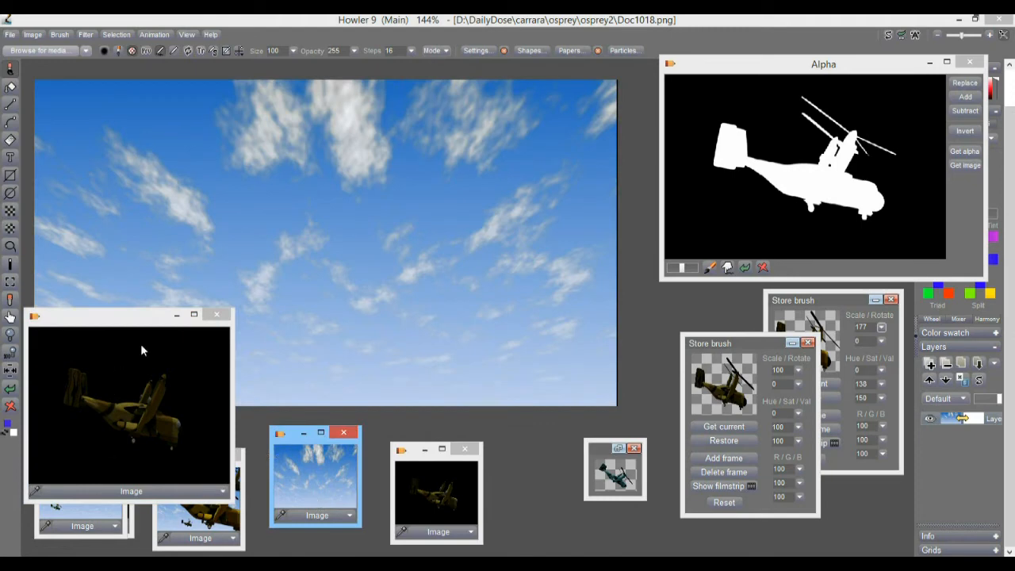
click(108, 376)
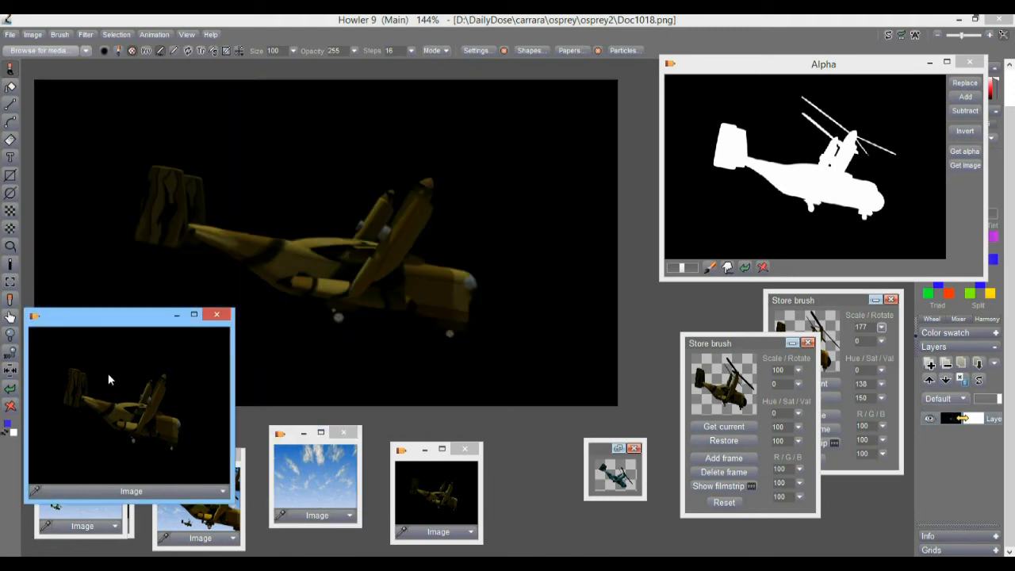
Step: Clear the canvas alpha, reload the stored aircraft image and turn the alpha on
click(125, 35)
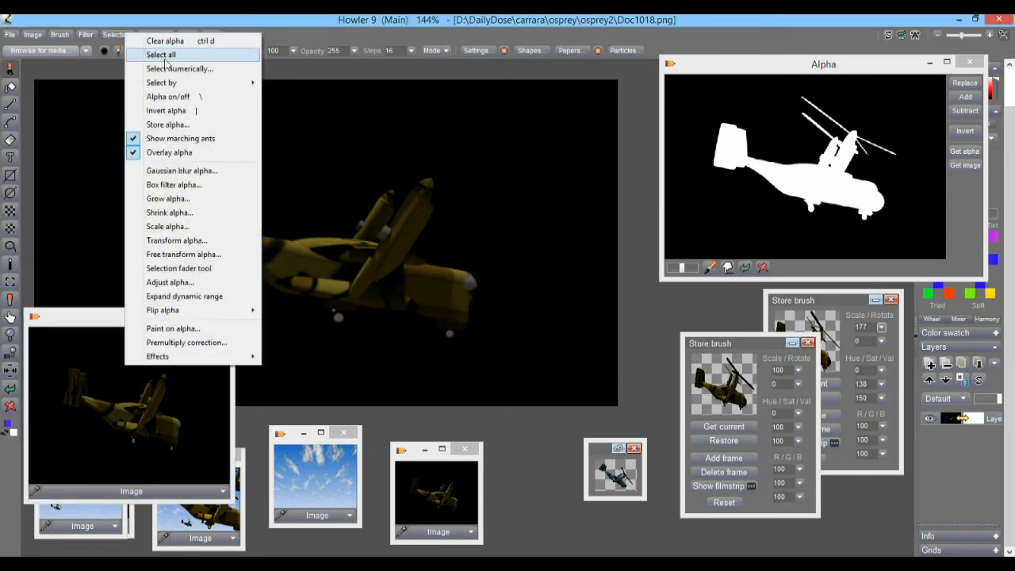
click(177, 98)
click(110, 35)
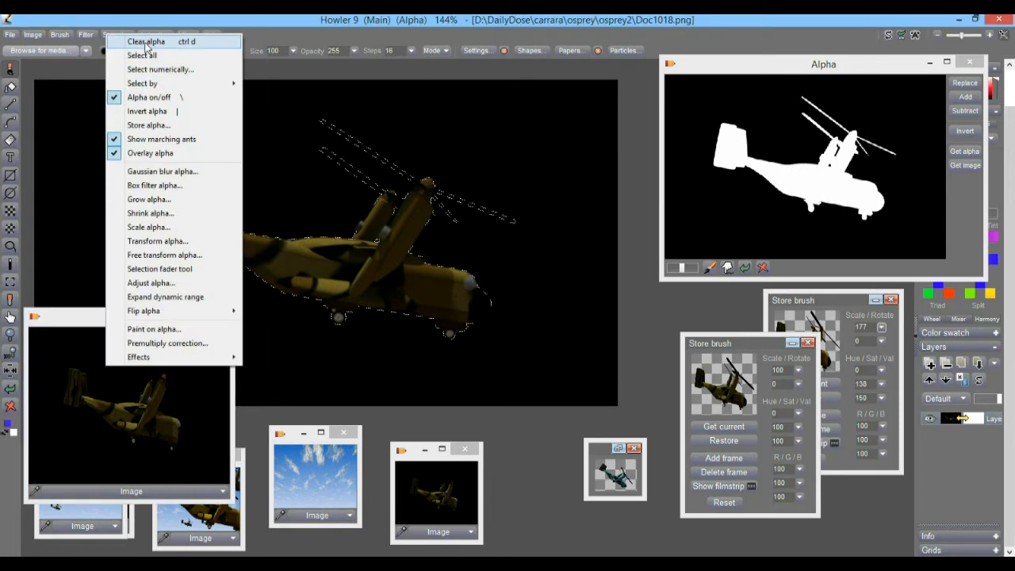
click(146, 43)
click(113, 372)
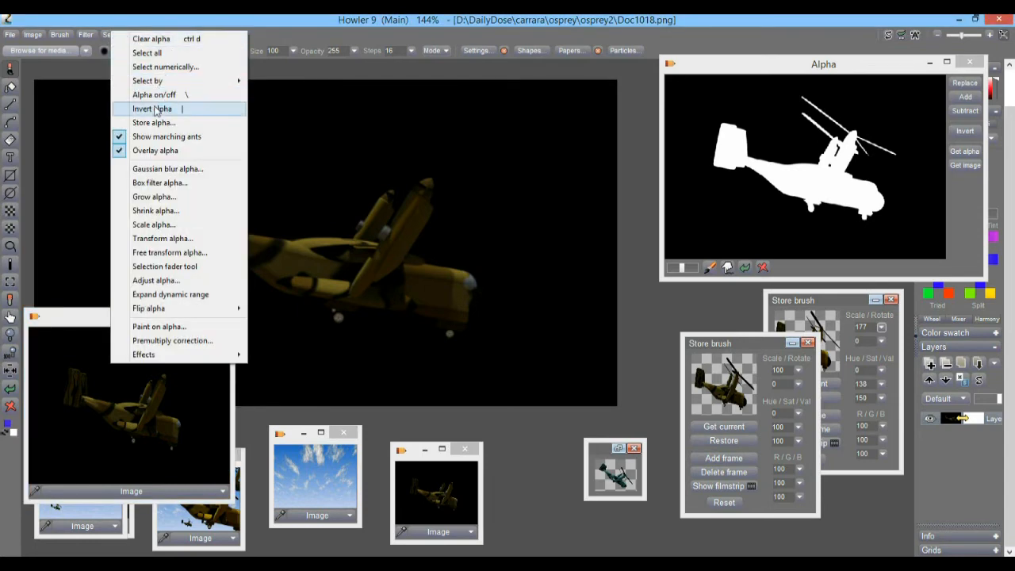
click(156, 95)
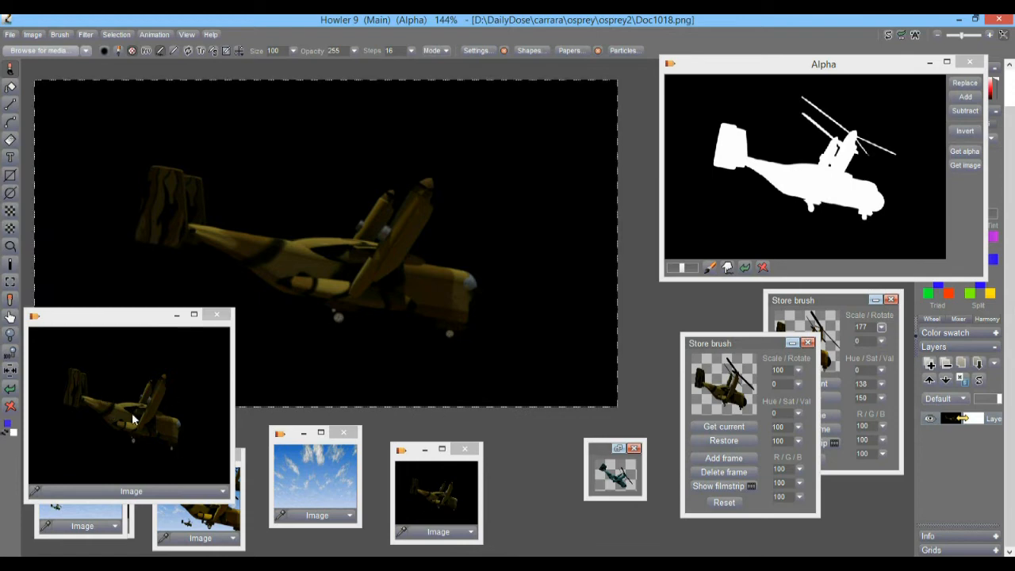
Step: Replace the canvas alpha with the one kept in the enlarged stored aircraft image
click(115, 384)
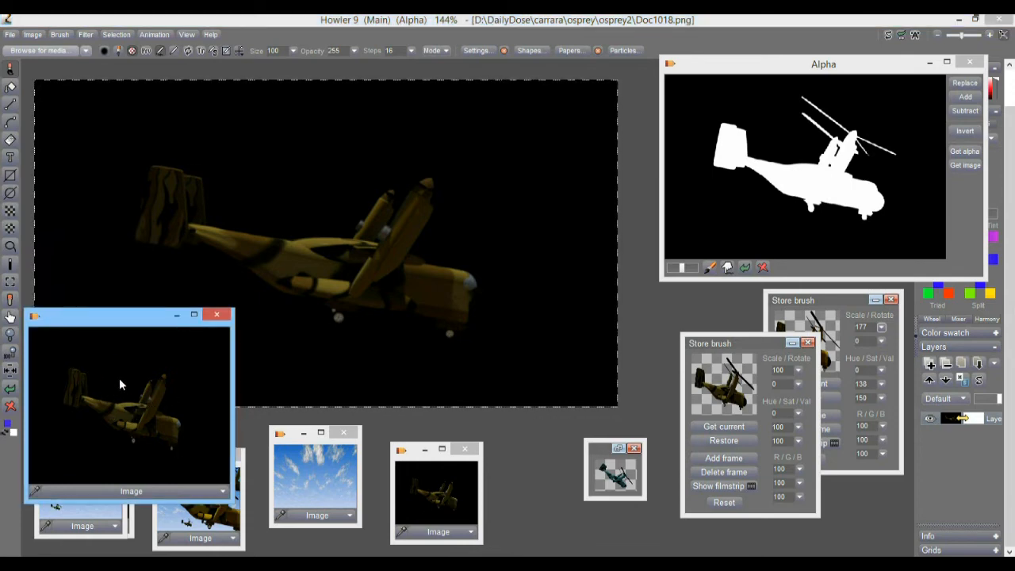
click(223, 493)
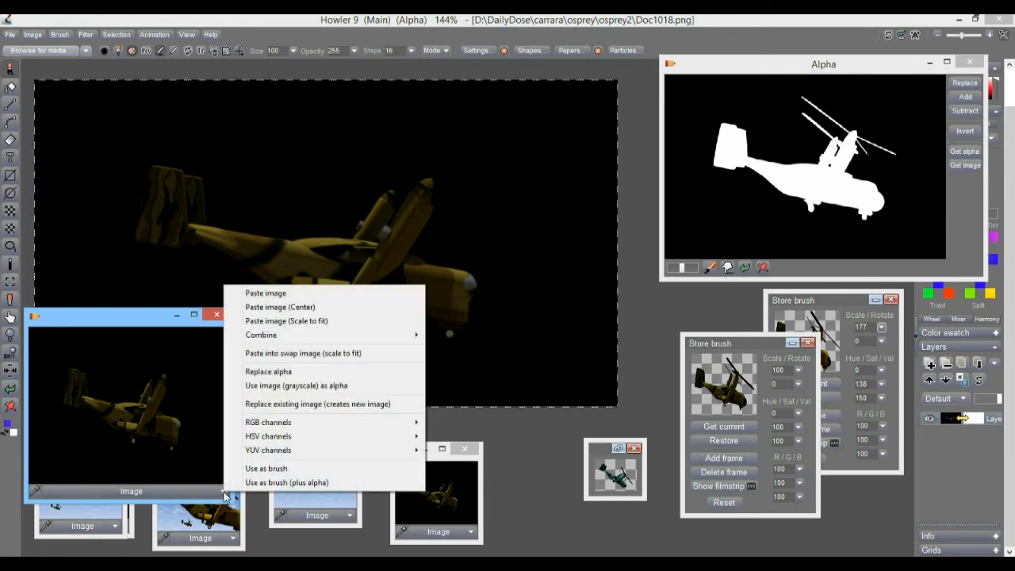
click(270, 371)
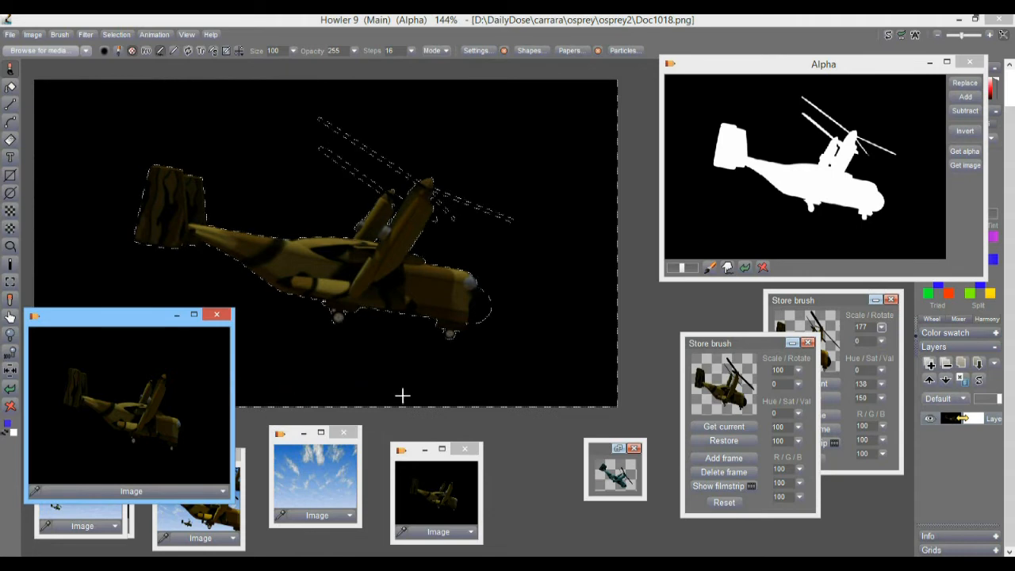
Step: Move the enlarged stored aircraft window off the canvas and clear the alpha
drag(123, 315, 761, 334)
click(11, 36)
click(11, 36)
click(118, 35)
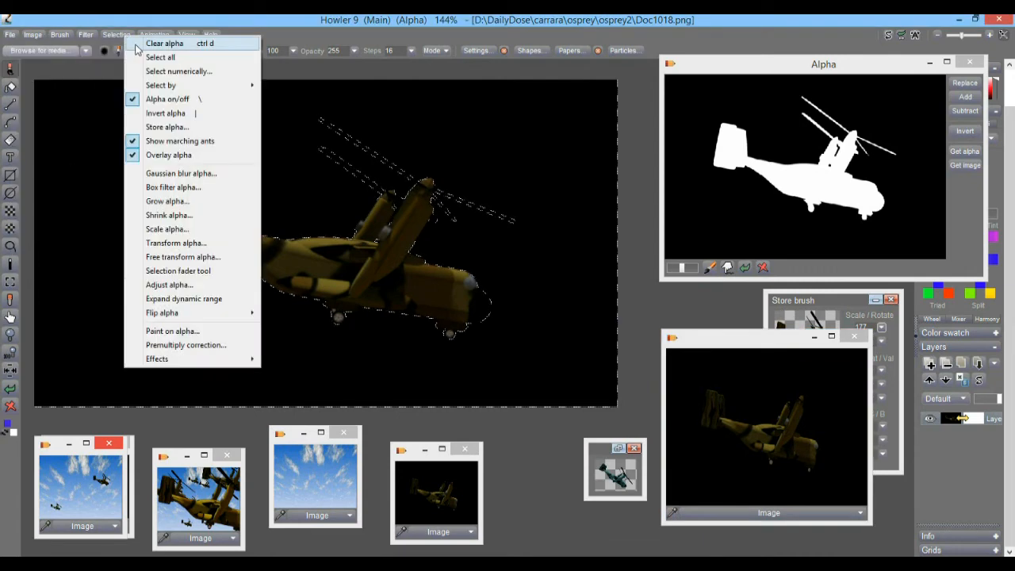
click(138, 44)
Step: Load the stored empty sky onto the canvas, then clear the canvas
click(116, 36)
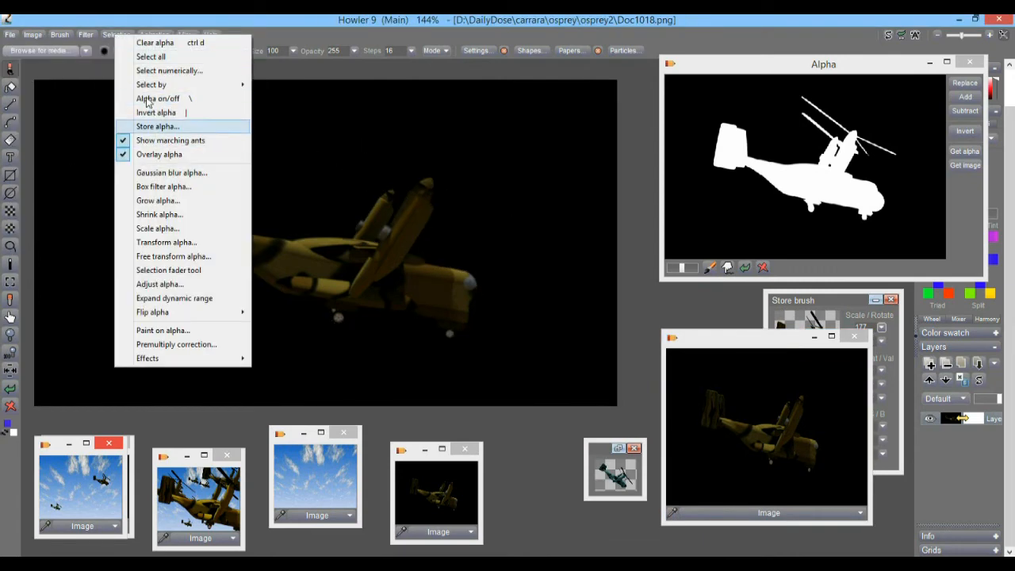
click(301, 147)
click(329, 475)
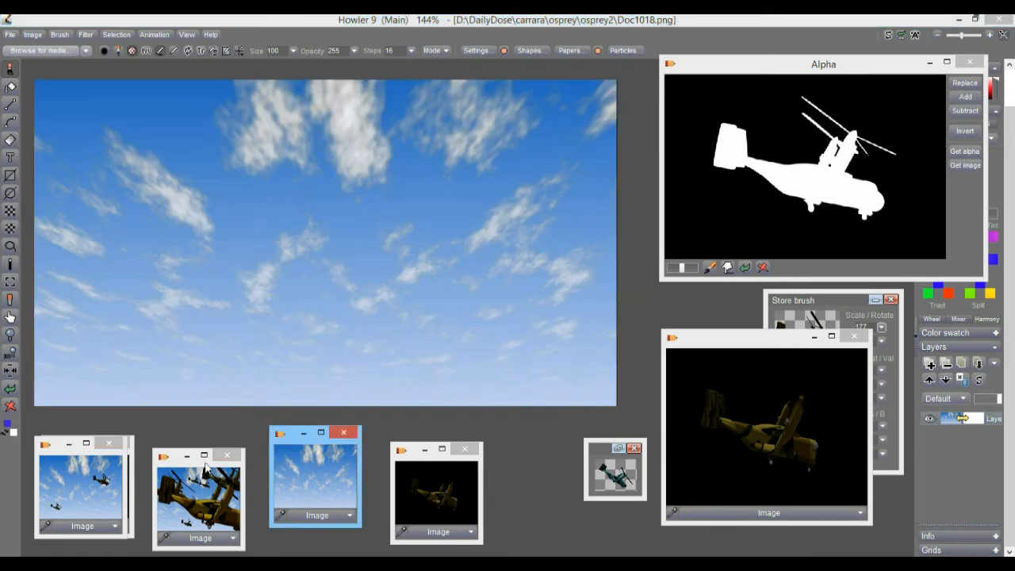
click(10, 406)
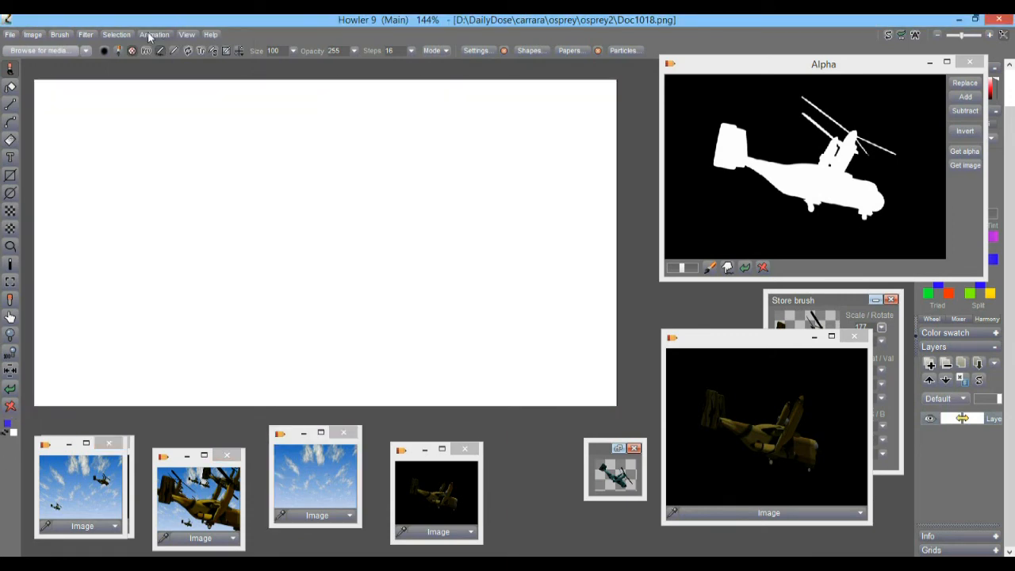
Step: Open Doc1001.png from the osprey2 folder in place of the current image
click(117, 36)
click(9, 37)
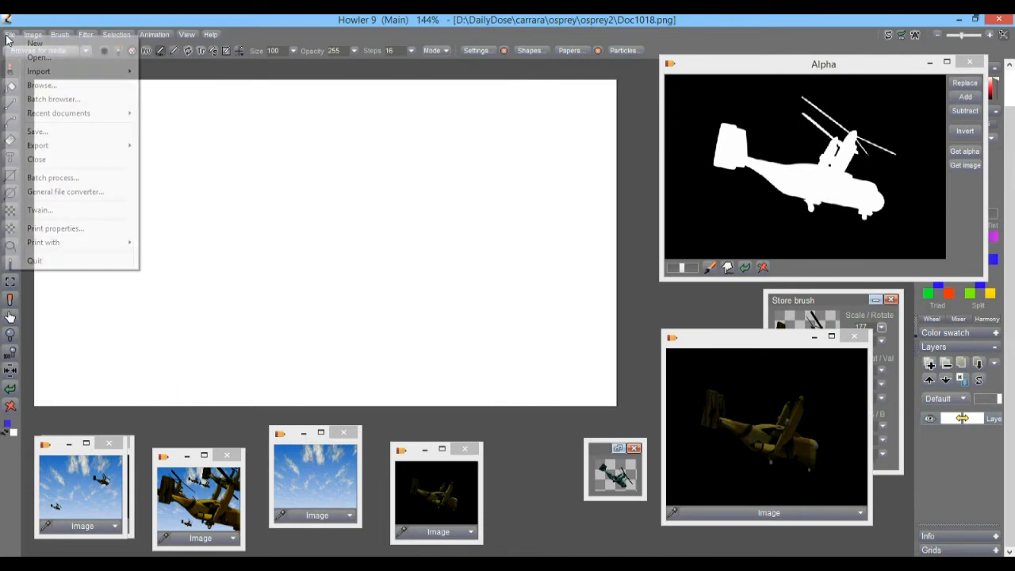
click(41, 58)
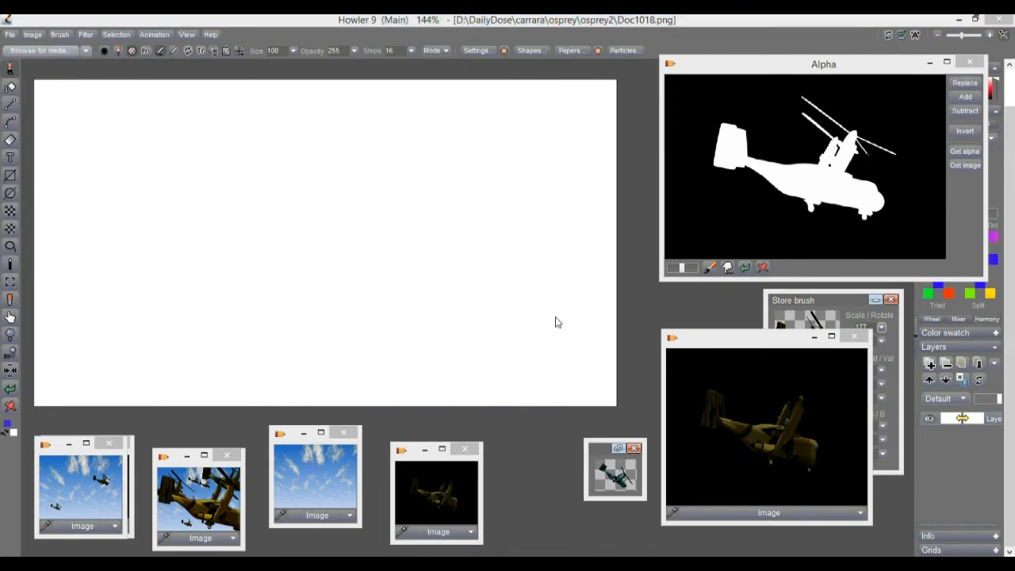
double_click(711, 194)
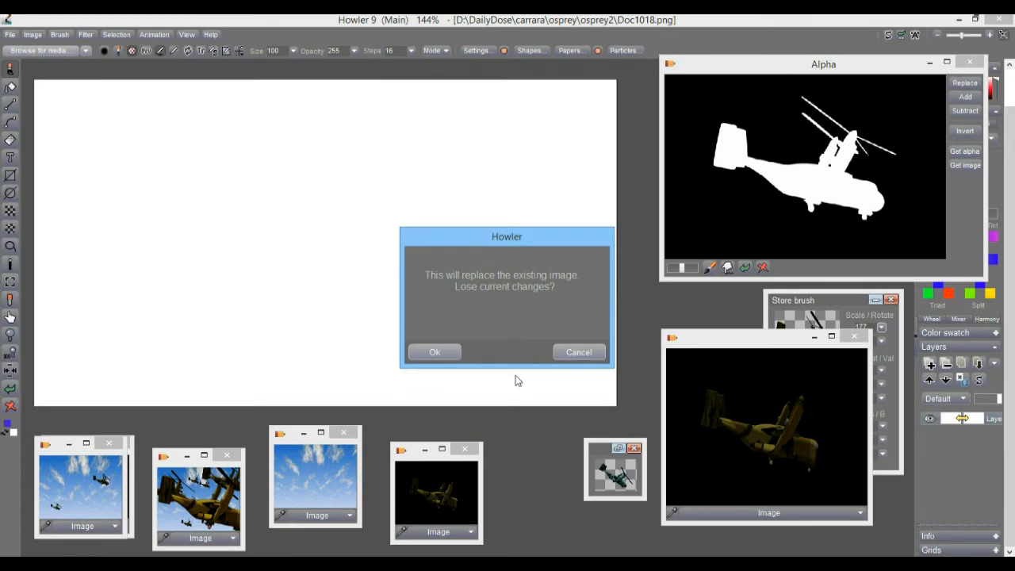
click(436, 352)
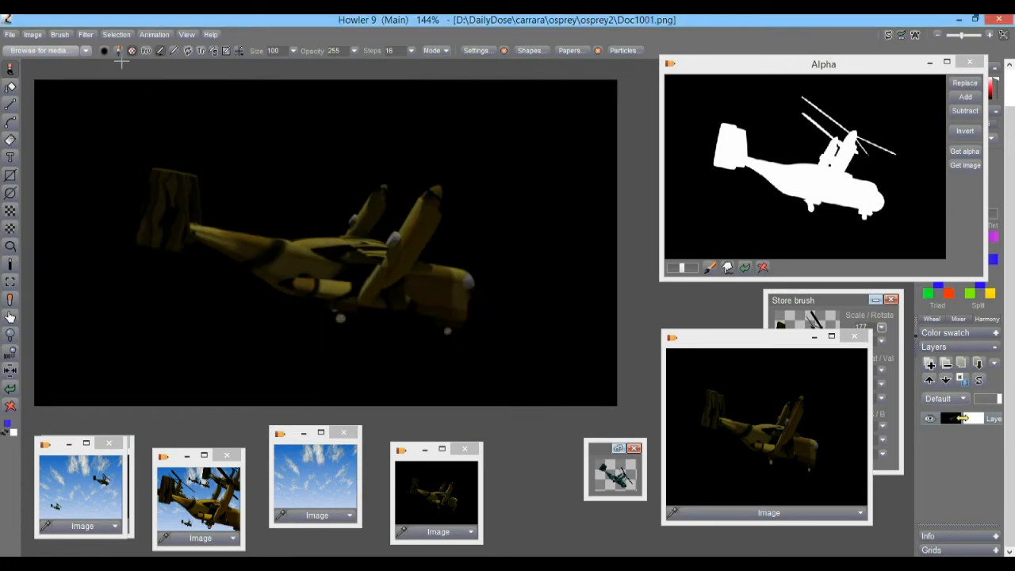
Step: Turn the opened aircraft image's alpha selection on to inspect it, then turn it off again
click(117, 36)
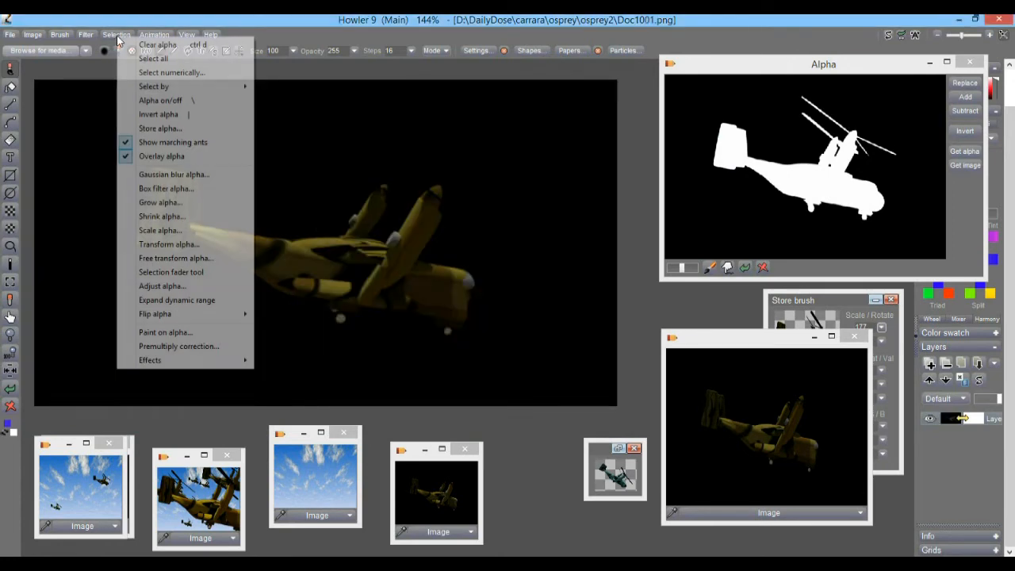
click(162, 101)
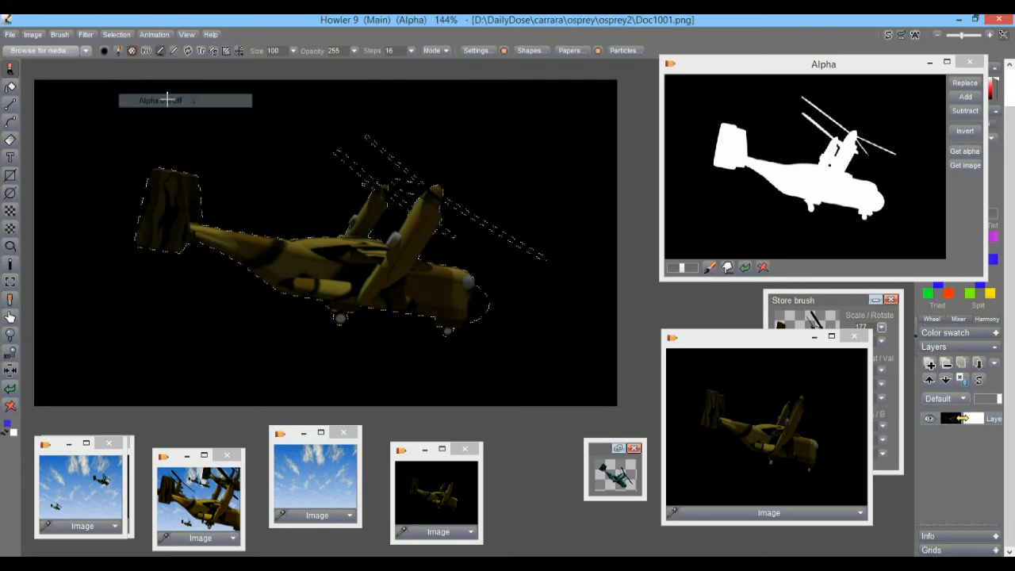
click(117, 35)
click(163, 101)
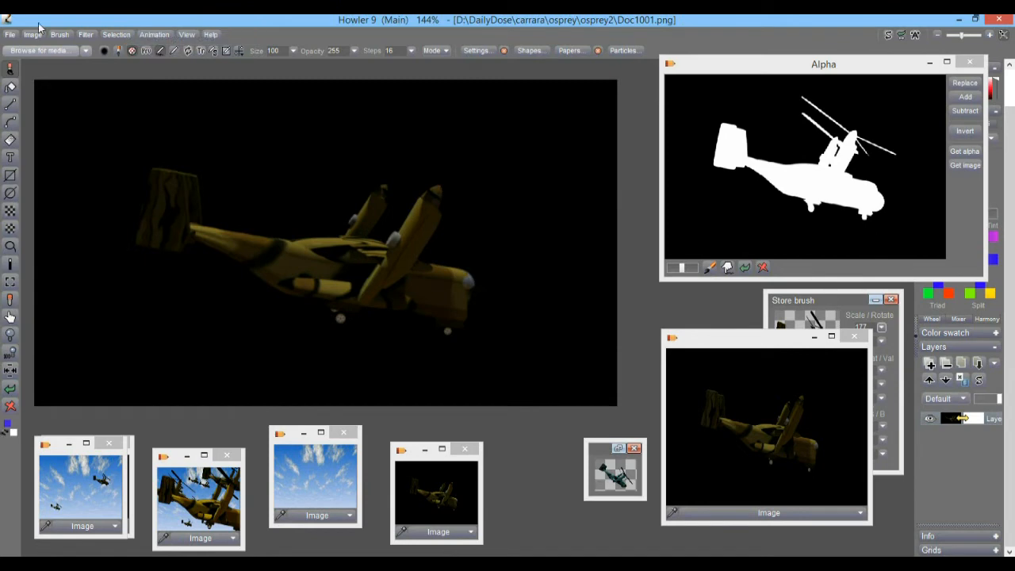
Step: Import Doc1006.png directly as a stored image and enlarge its window beside the canvas
click(9, 37)
mouse_move(53, 72)
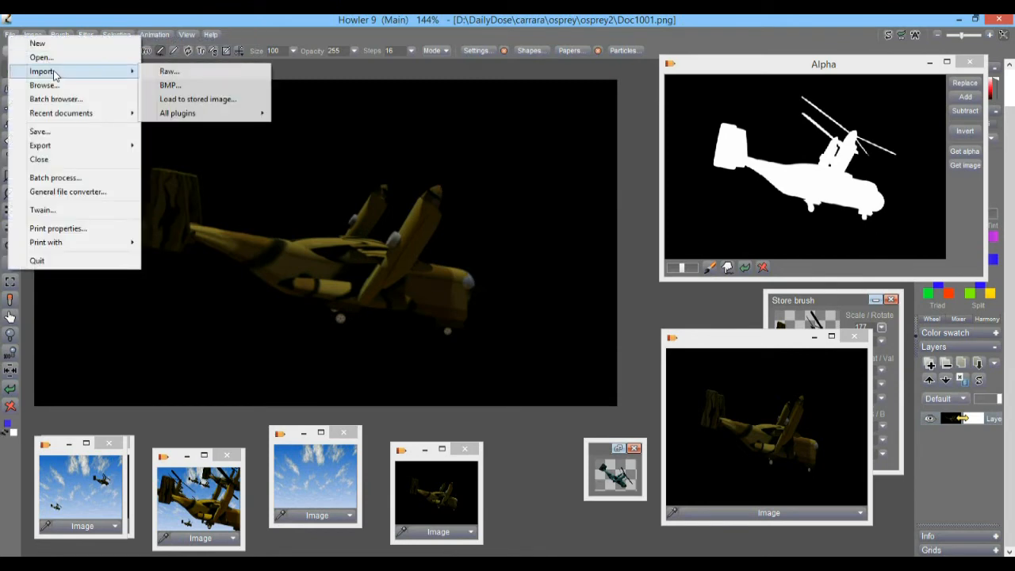
click(181, 100)
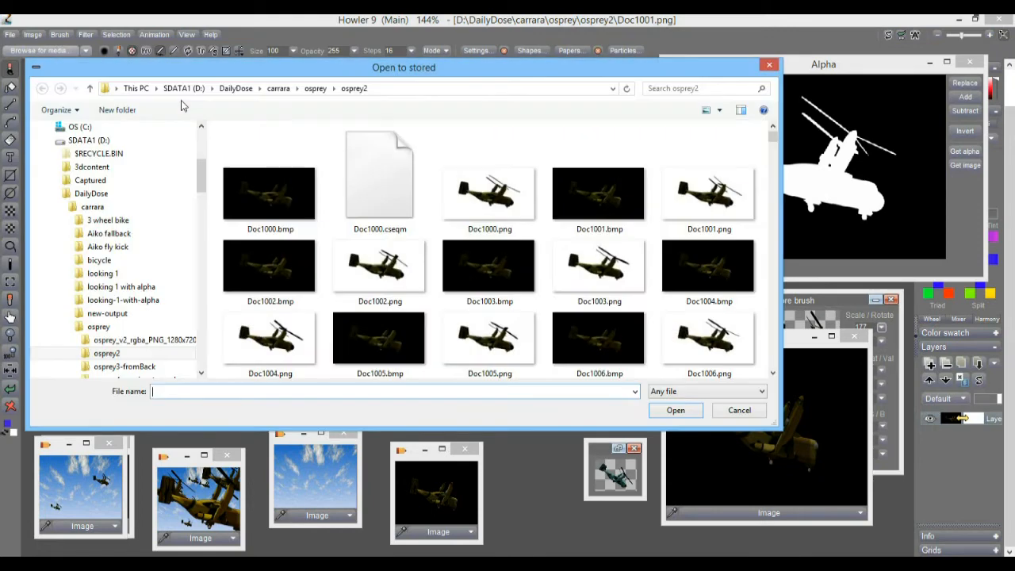
double_click(732, 336)
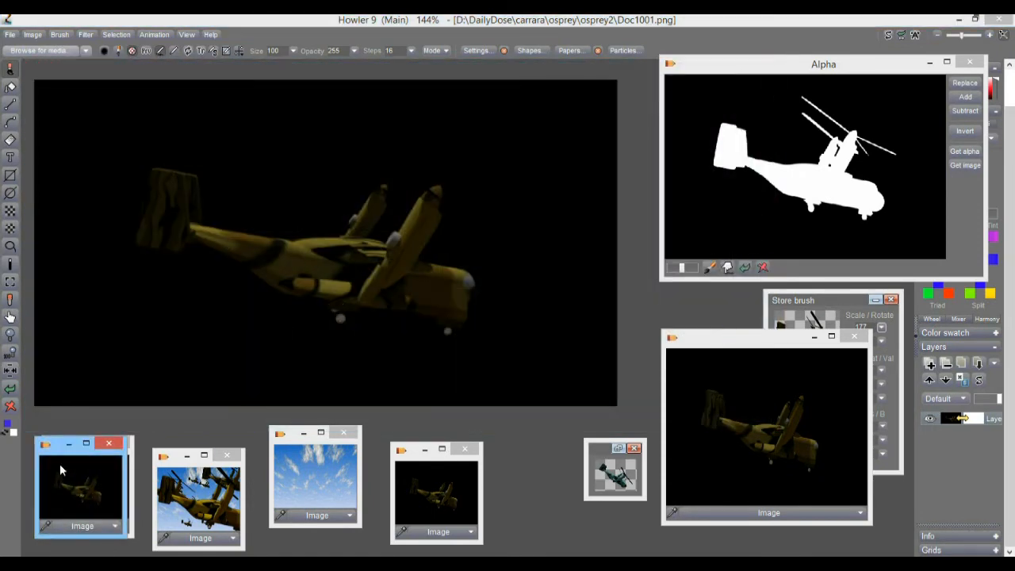
drag(58, 456, 627, 102)
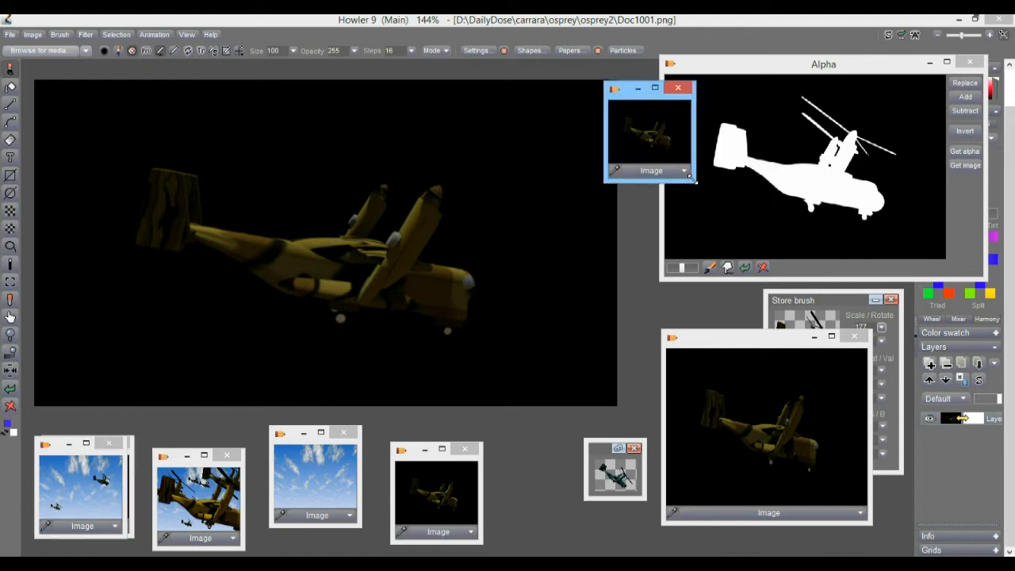
drag(687, 177, 848, 287)
Step: Load the stored empty sky and check its alpha, then clear both the alpha and the canvas
click(316, 475)
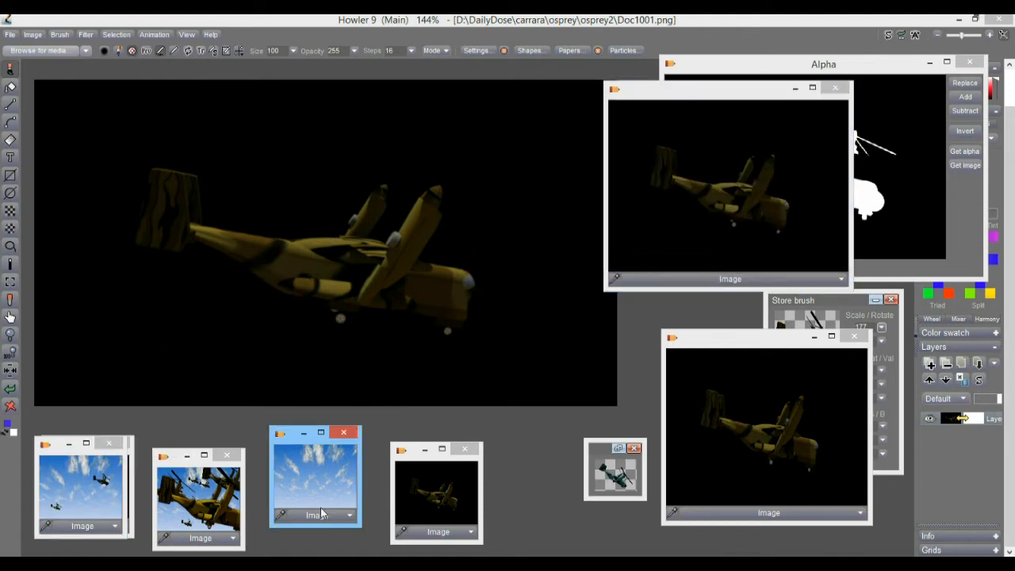
click(116, 35)
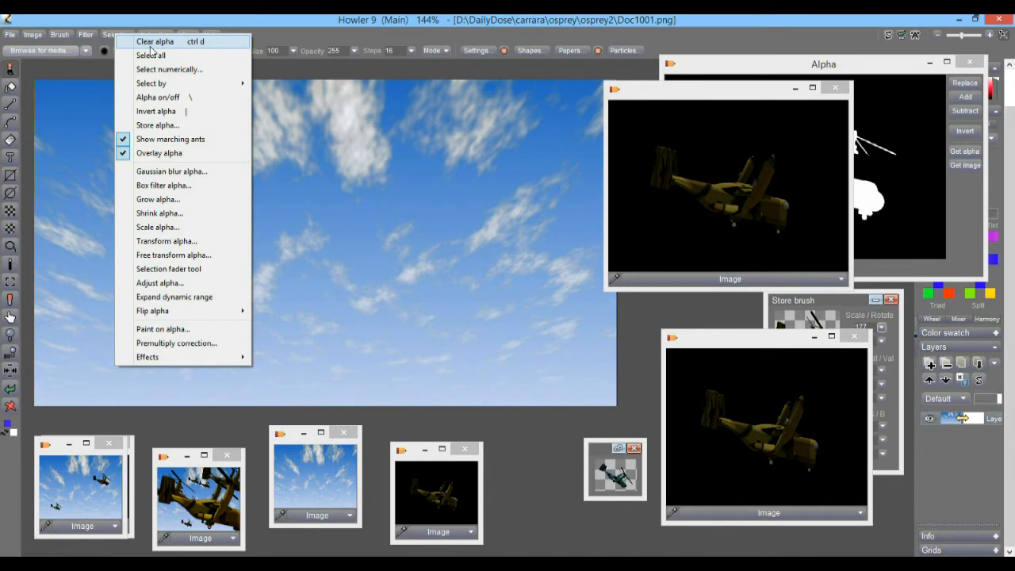
click(164, 99)
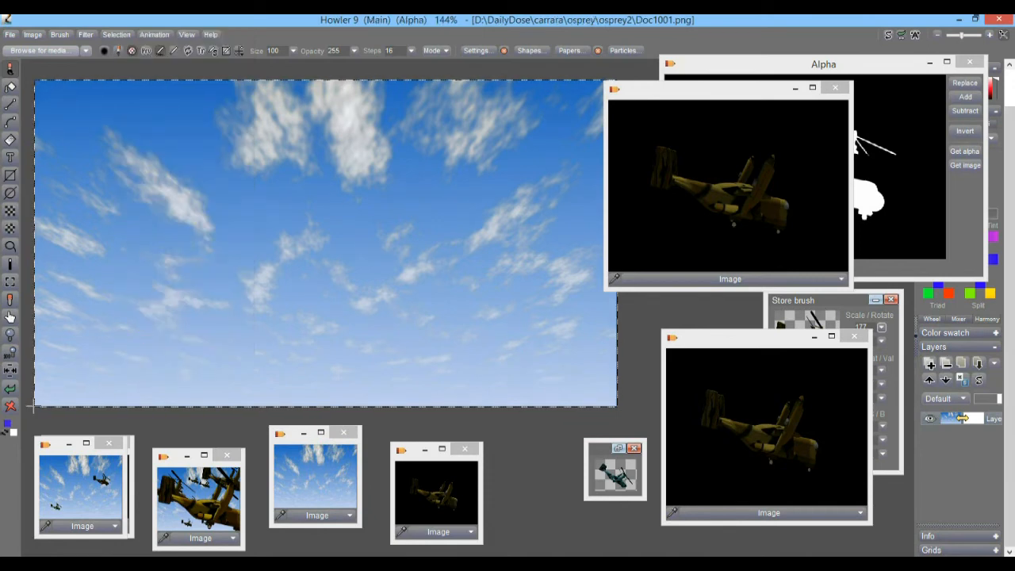
click(123, 36)
click(147, 41)
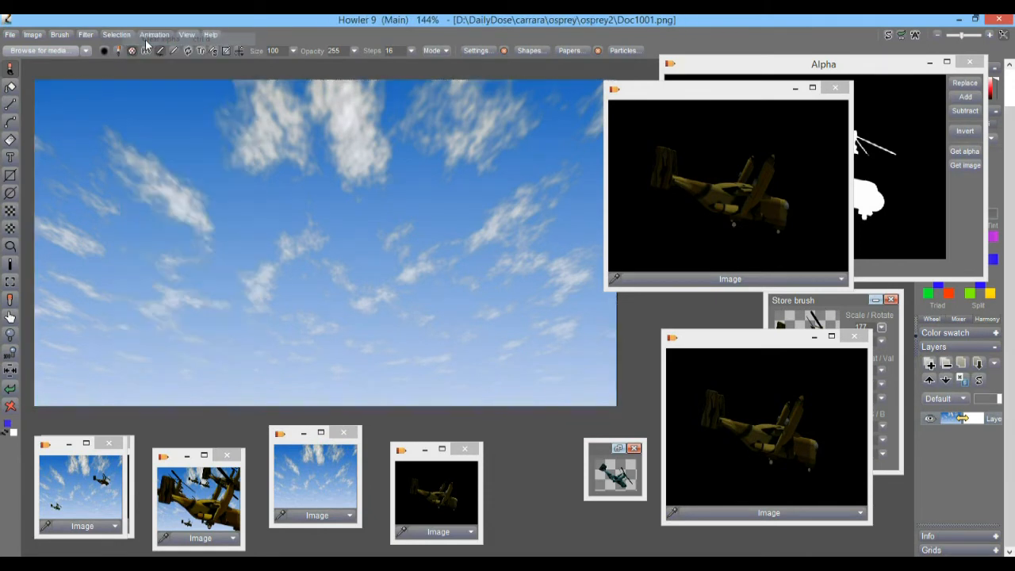
click(10, 405)
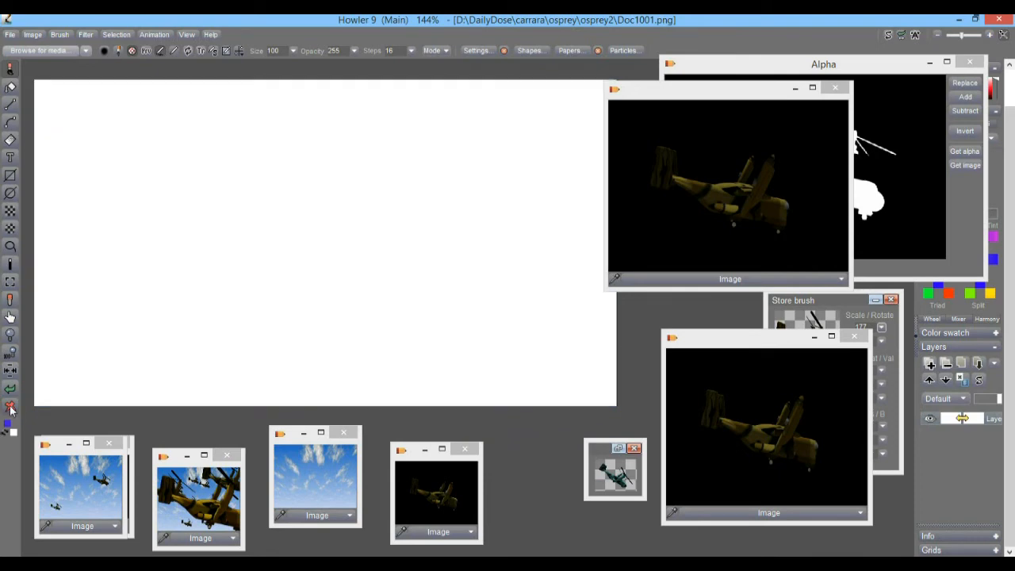
Step: Load the enlarged stored aircraft image onto the canvas, replace the canvas alpha with its stored alpha, and reposition its window
click(754, 198)
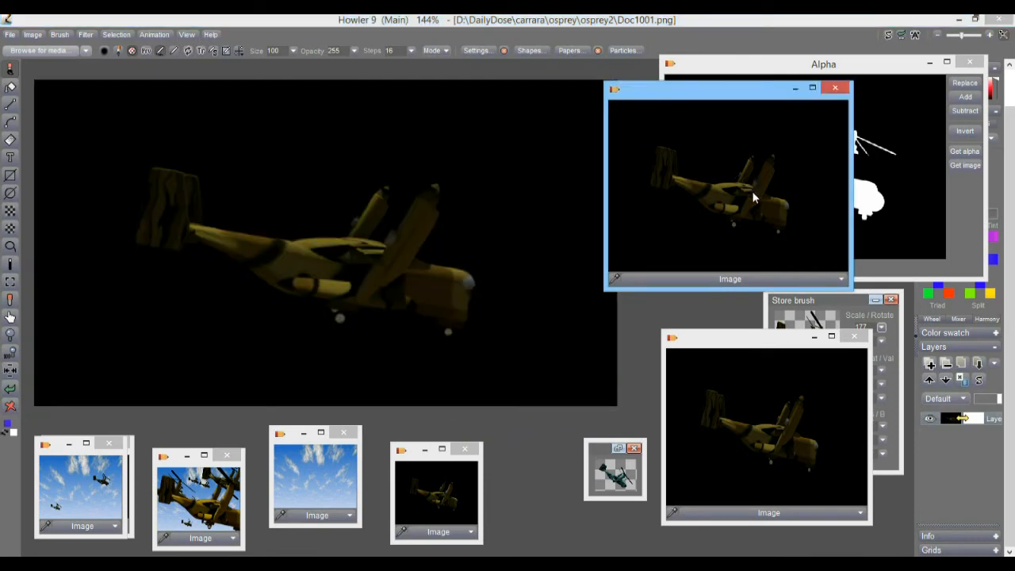
click(841, 279)
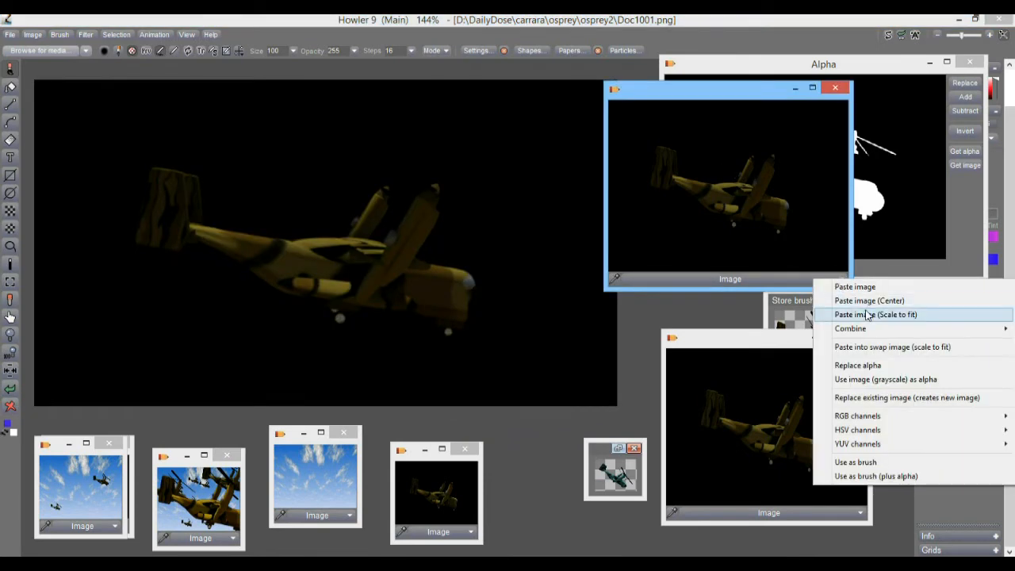
click(862, 368)
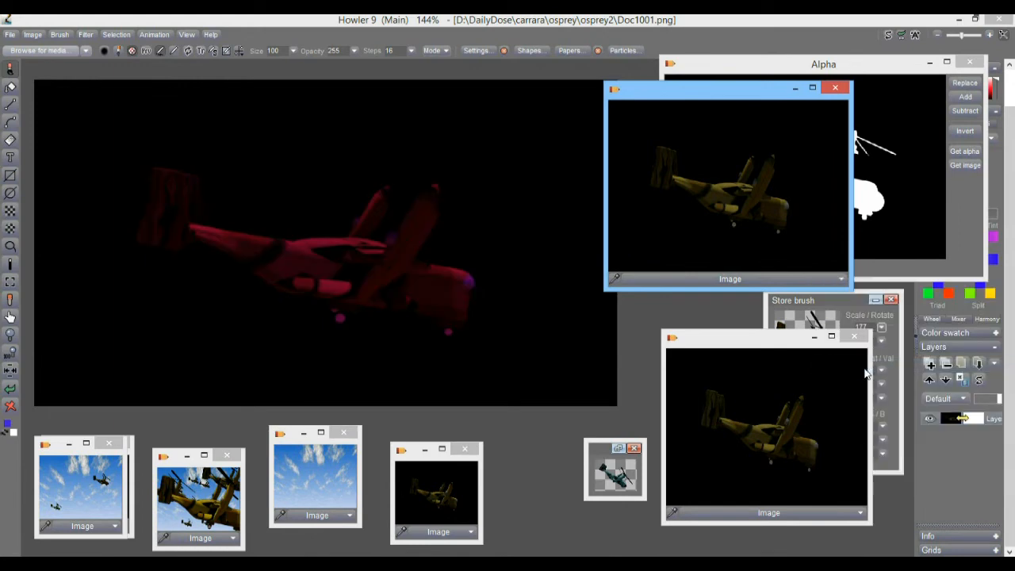
drag(736, 94, 762, 128)
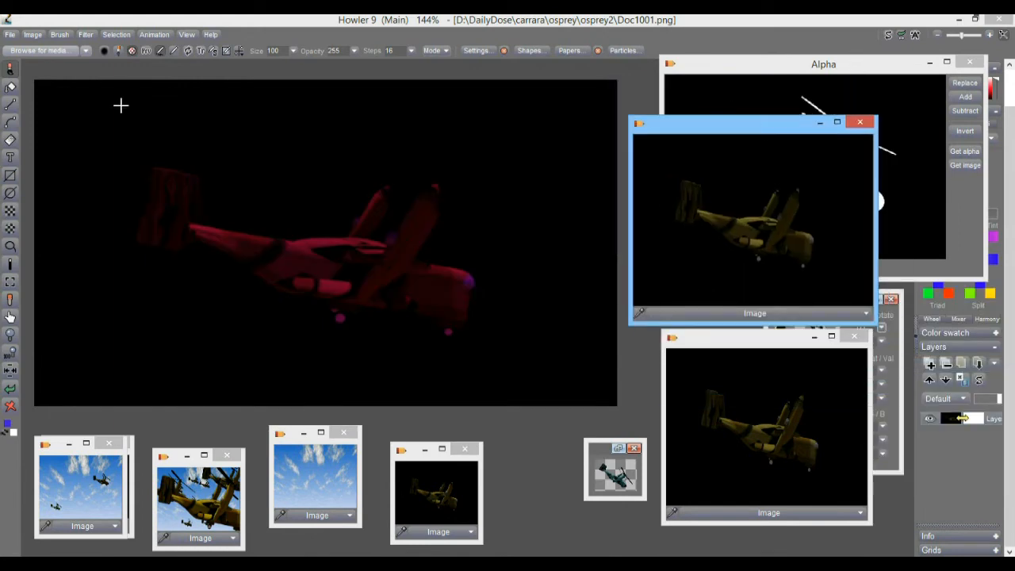
Step: Open Doc1003.png from the osprey2 folder in place of the current image and store a copy of it
click(13, 35)
mouse_move(49, 69)
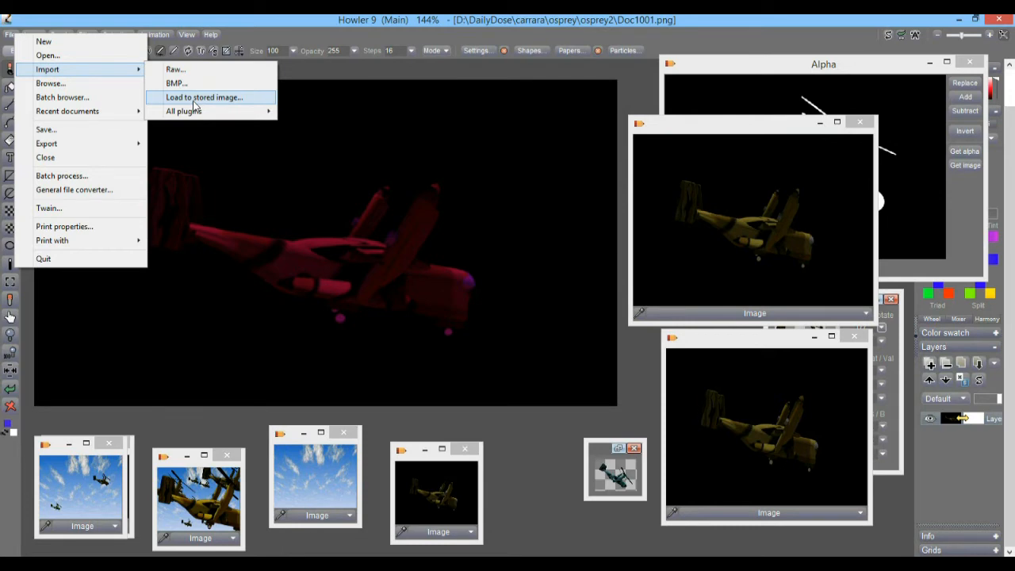
click(48, 55)
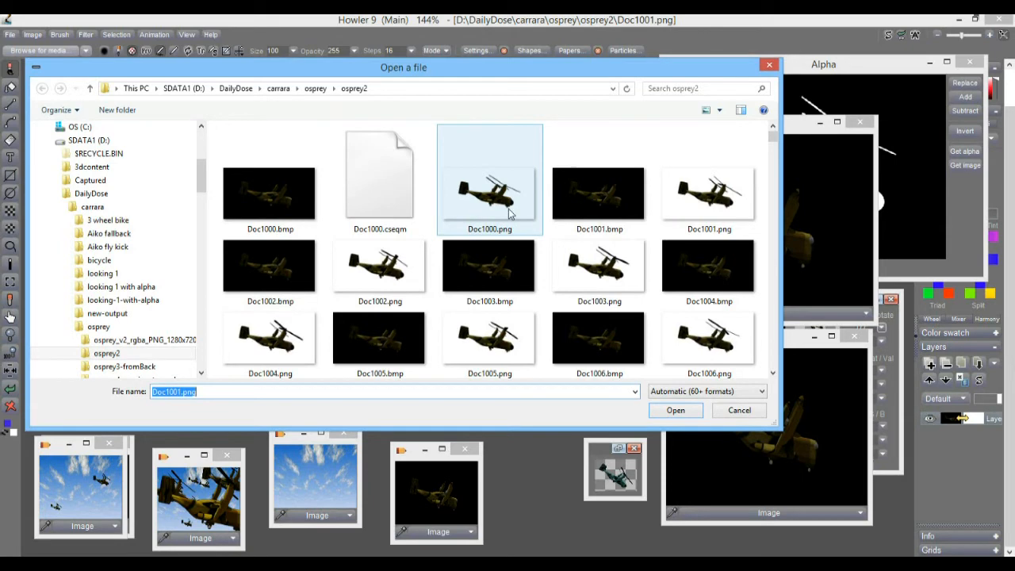
click(587, 267)
click(676, 409)
click(441, 352)
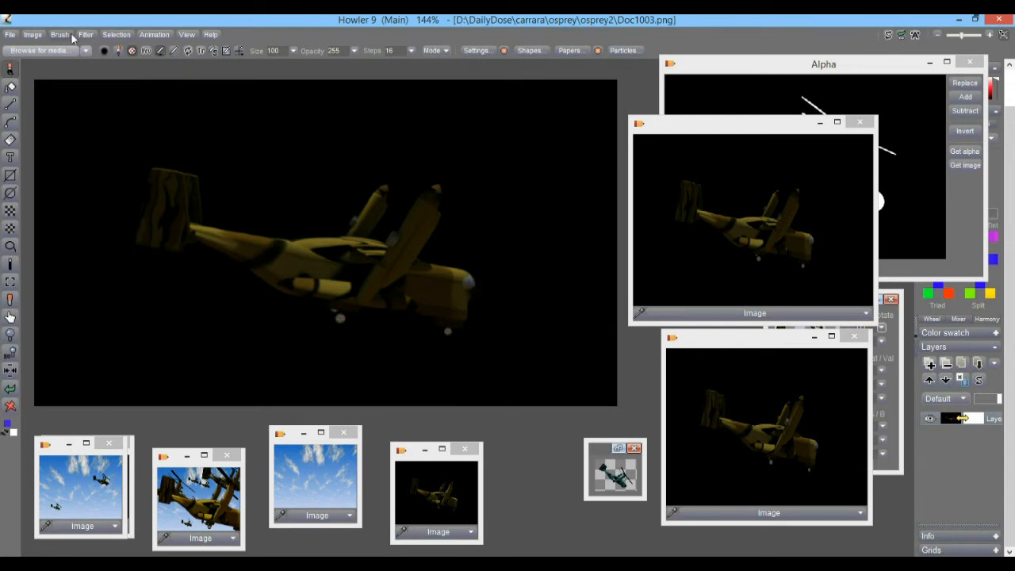
click(33, 34)
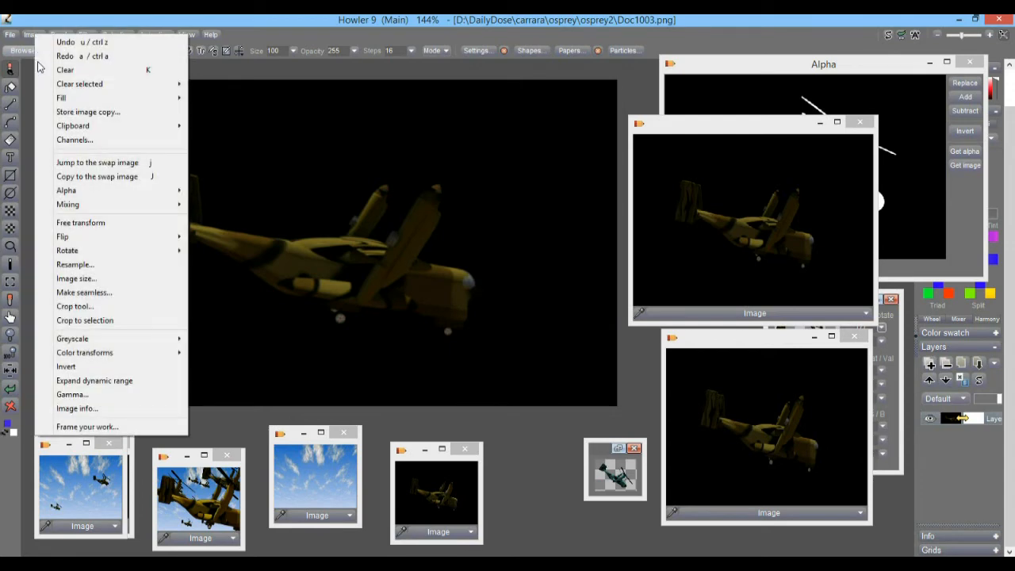
click(76, 112)
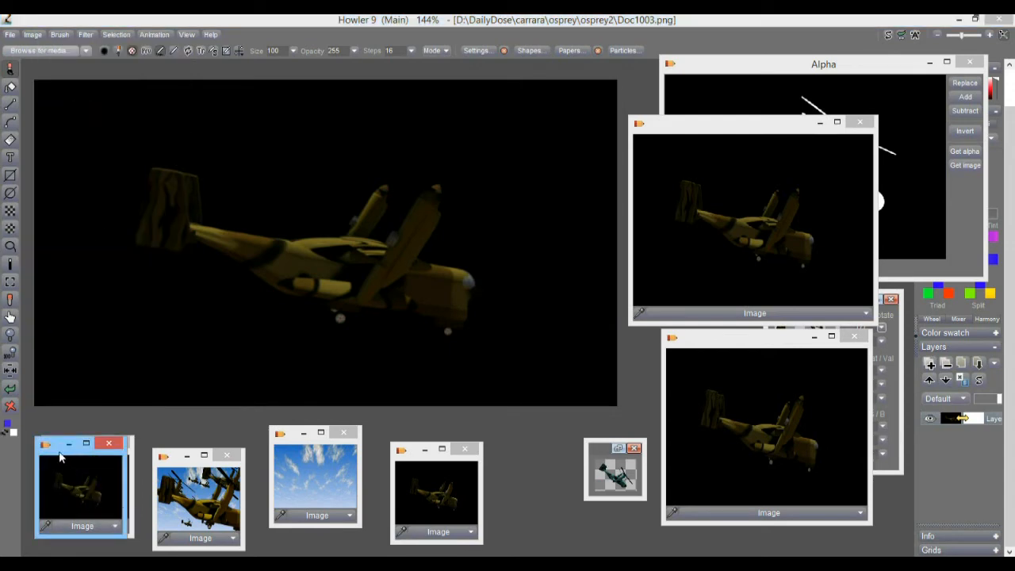
Step: Close the two large stored aircraft images and the Alpha window, and place the newly stored image enlarged beside the canvas
click(859, 124)
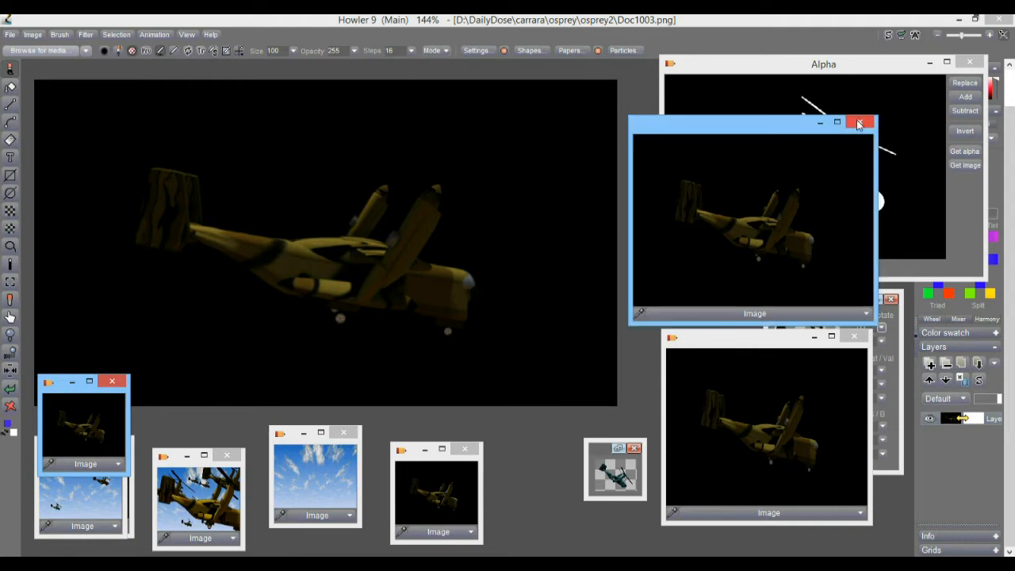
click(858, 124)
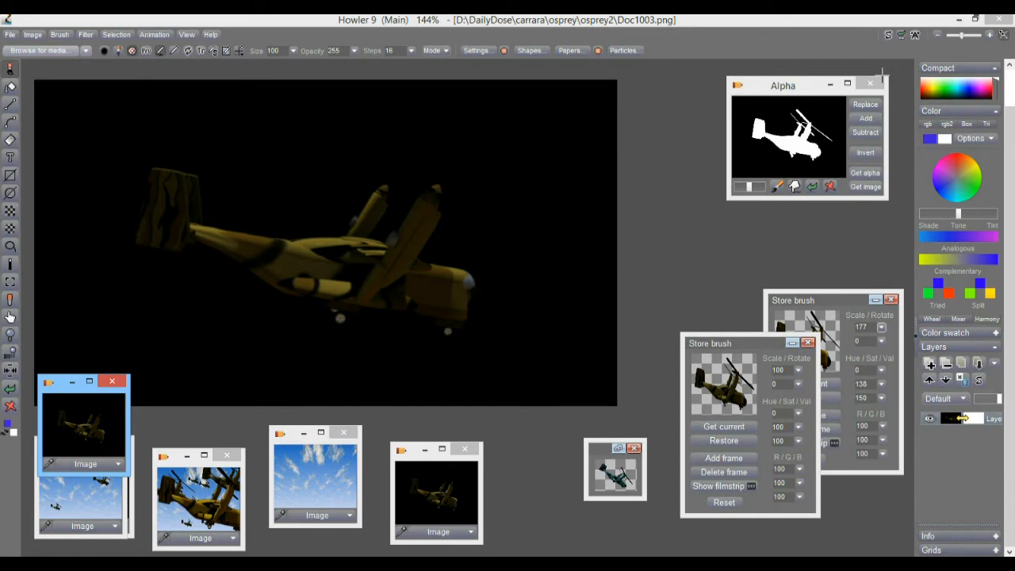
click(870, 83)
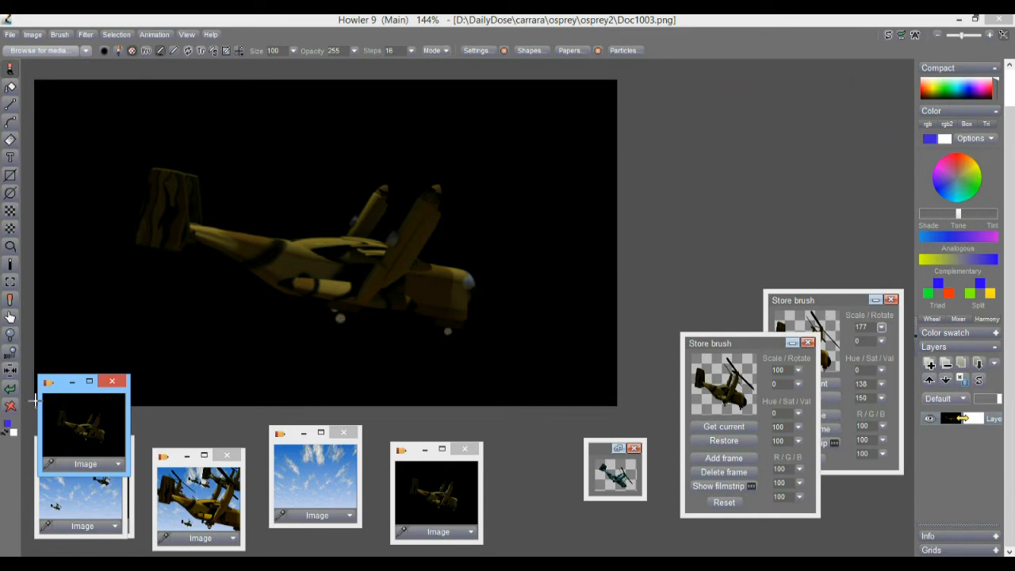
drag(68, 382, 791, 154)
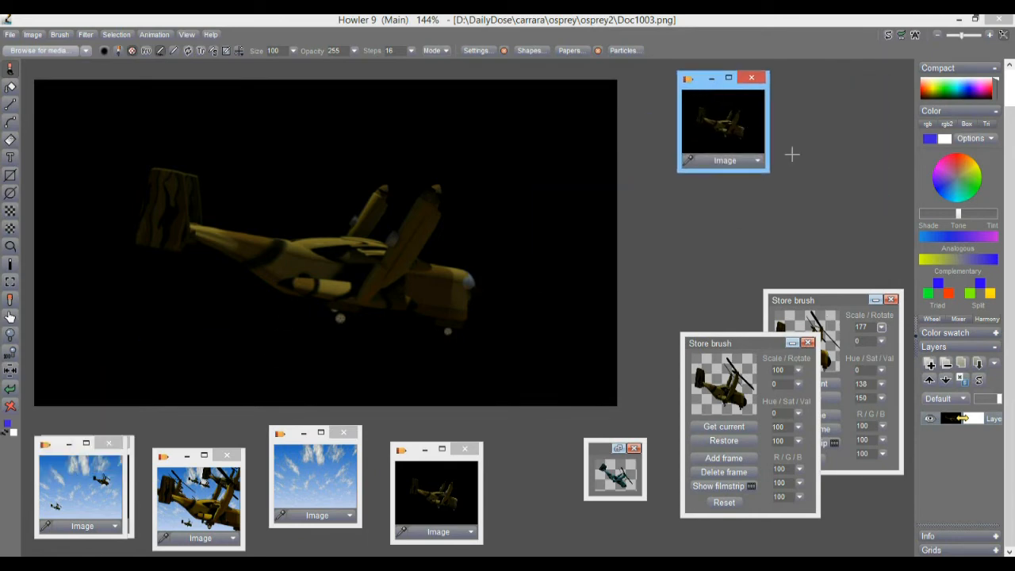
drag(795, 200, 880, 252)
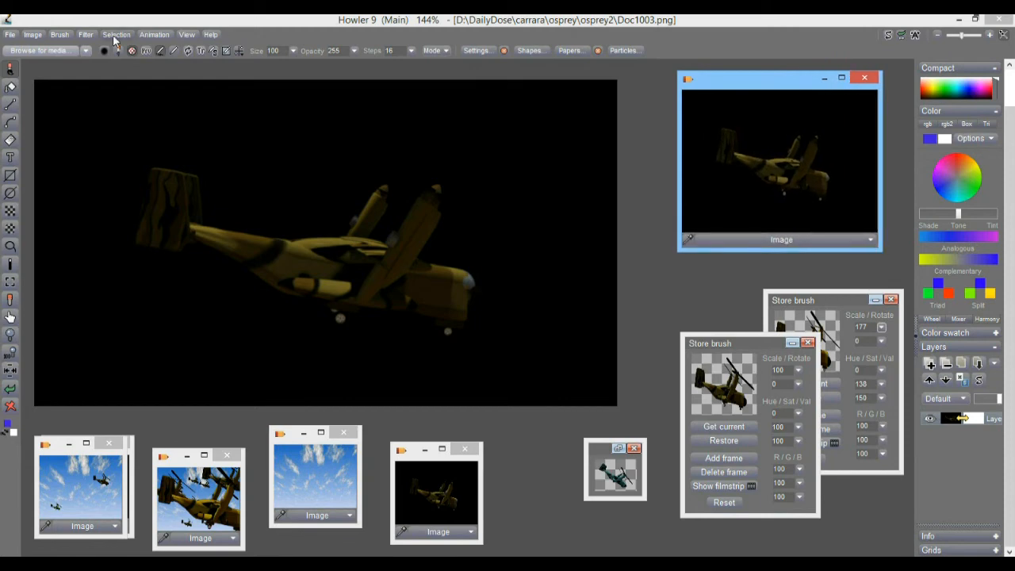
Step: Load the stored empty sky onto the canvas and clear the alpha
click(315, 456)
click(121, 33)
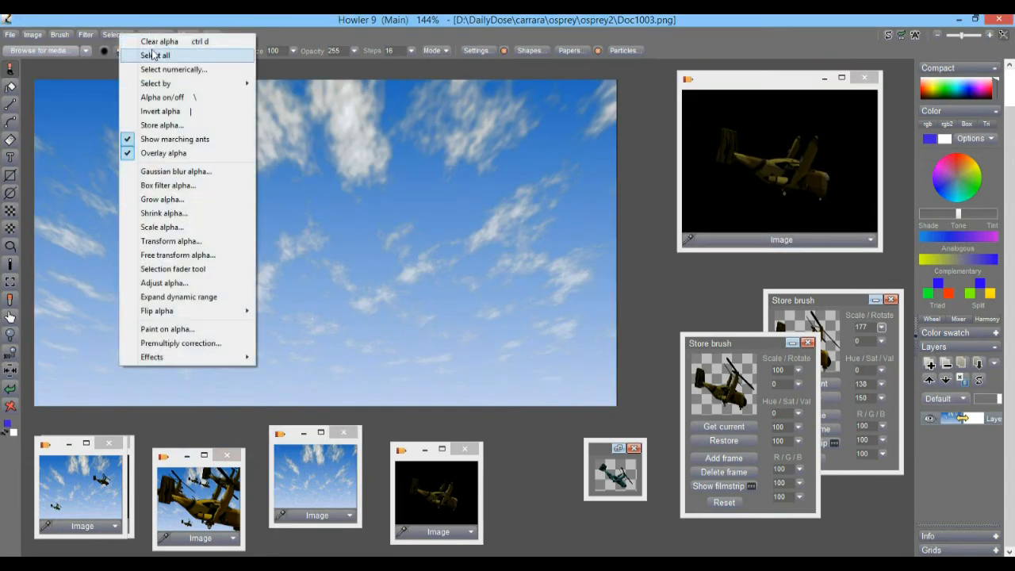
click(156, 45)
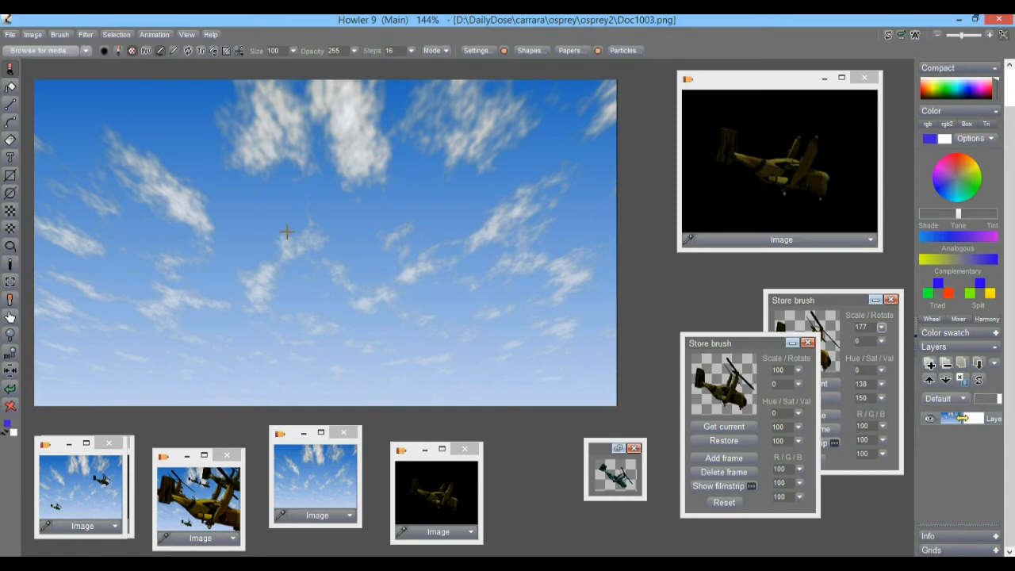
Step: Alternate the canvas between the stored aircraft image and the stored empty sky, finishing on the sky
click(818, 117)
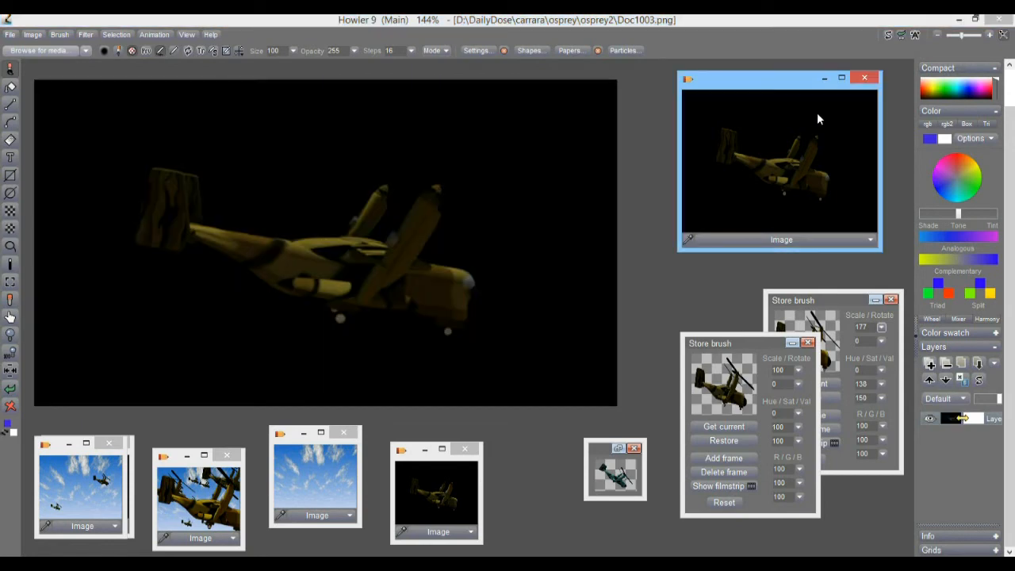
click(312, 487)
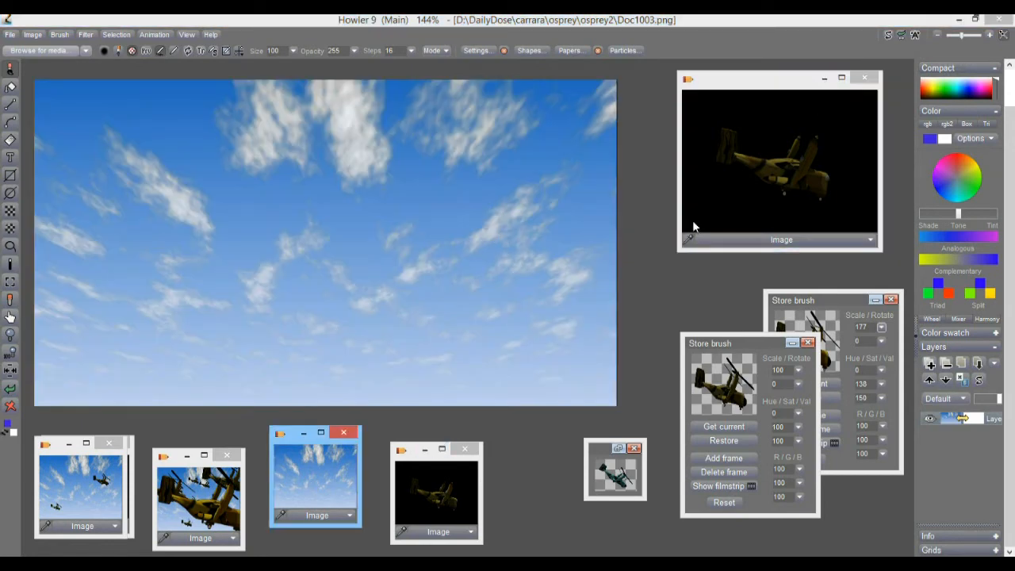
click(774, 204)
click(320, 474)
Step: Jump to the swap image to view its canvas, and return to the main image
click(35, 37)
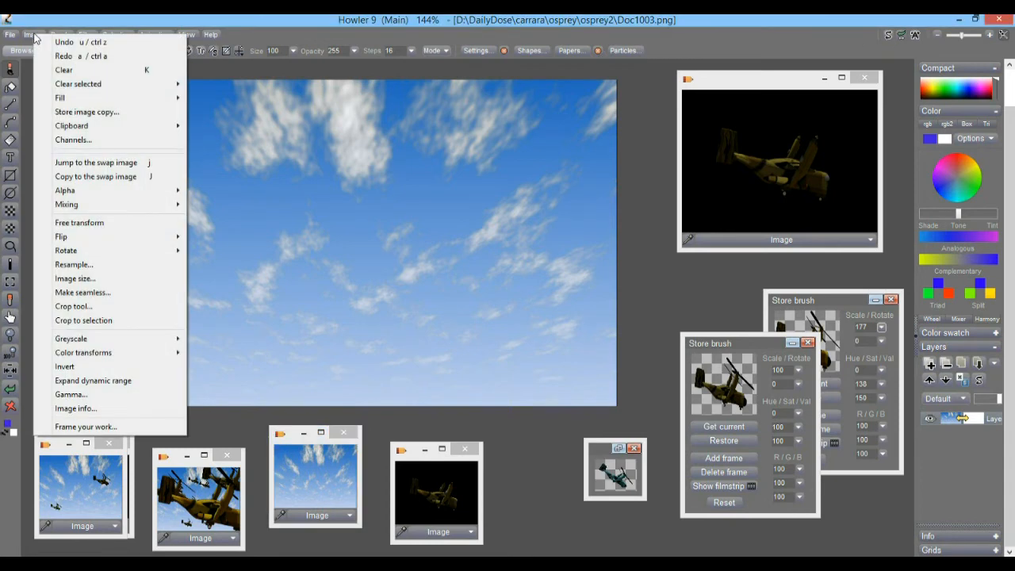
click(95, 163)
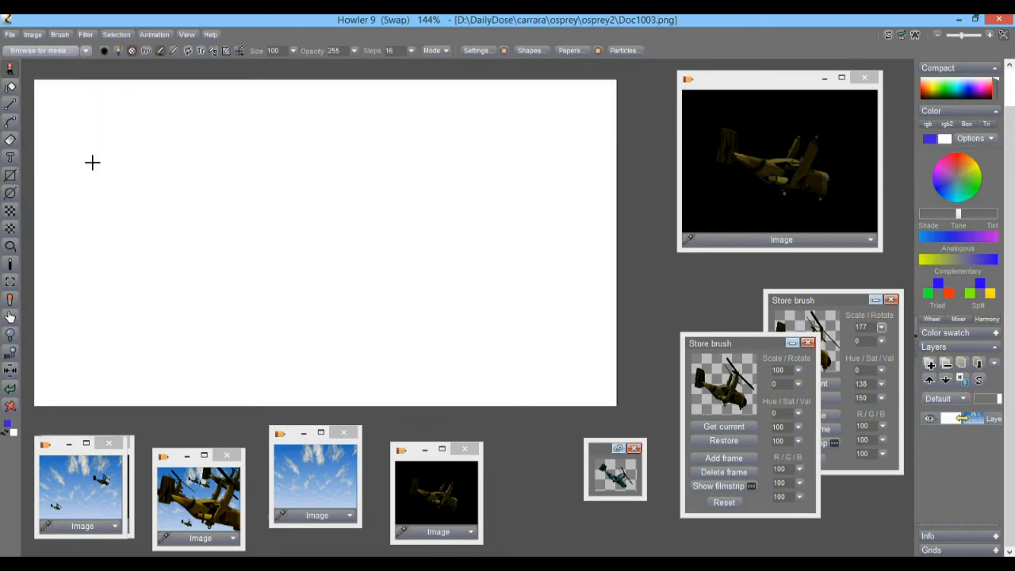
click(32, 35)
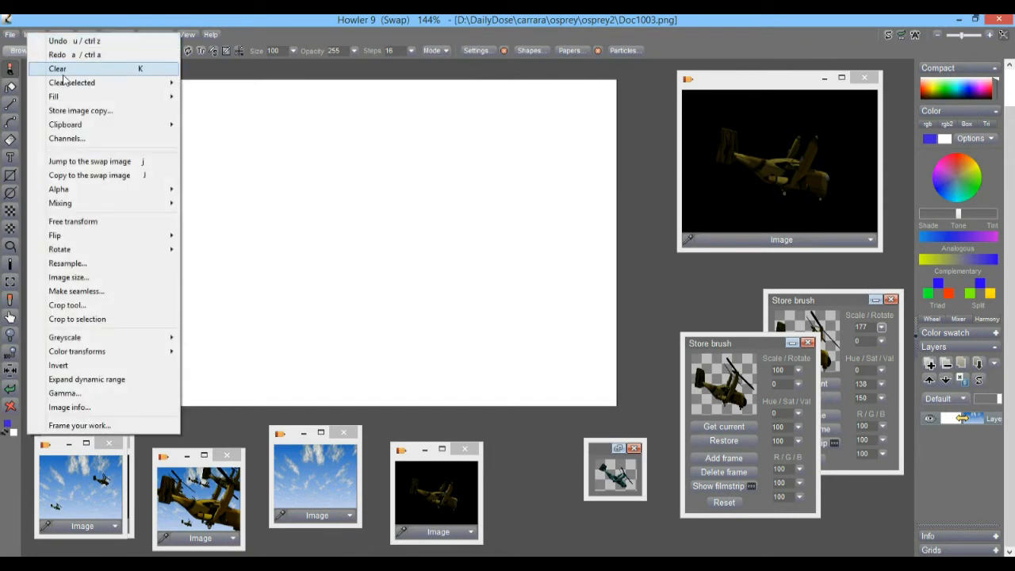
click(81, 161)
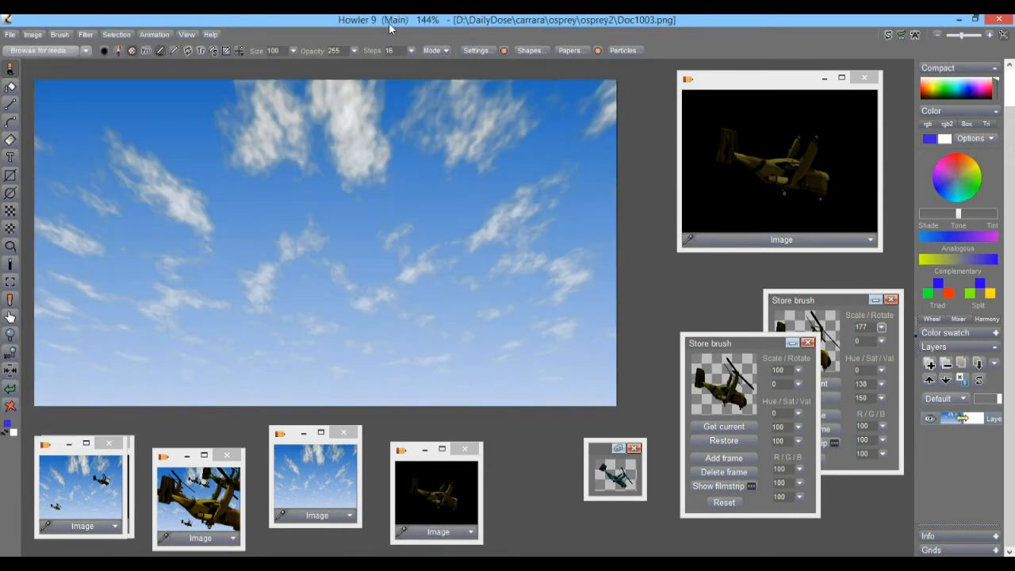
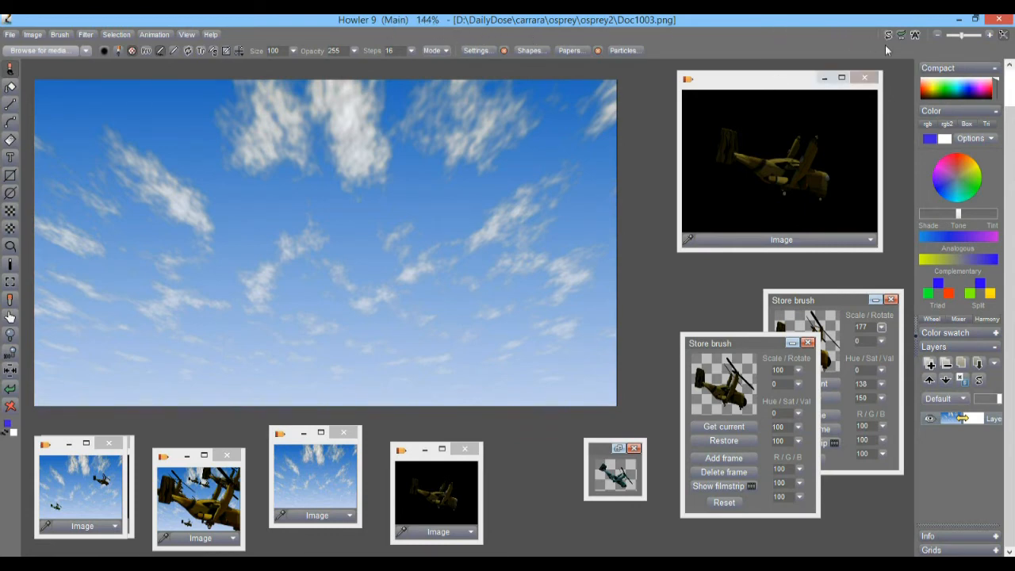
Step: Toggle repeatedly between the main and swap images to compare their canvases, finishing on the main image
click(888, 36)
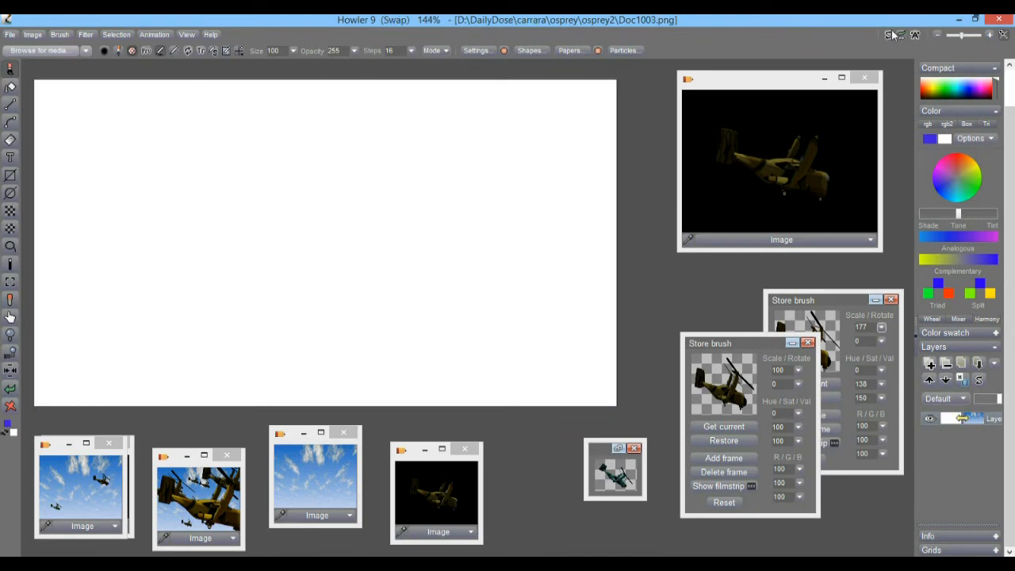
click(887, 34)
click(887, 35)
click(887, 35)
click(887, 35)
click(887, 35)
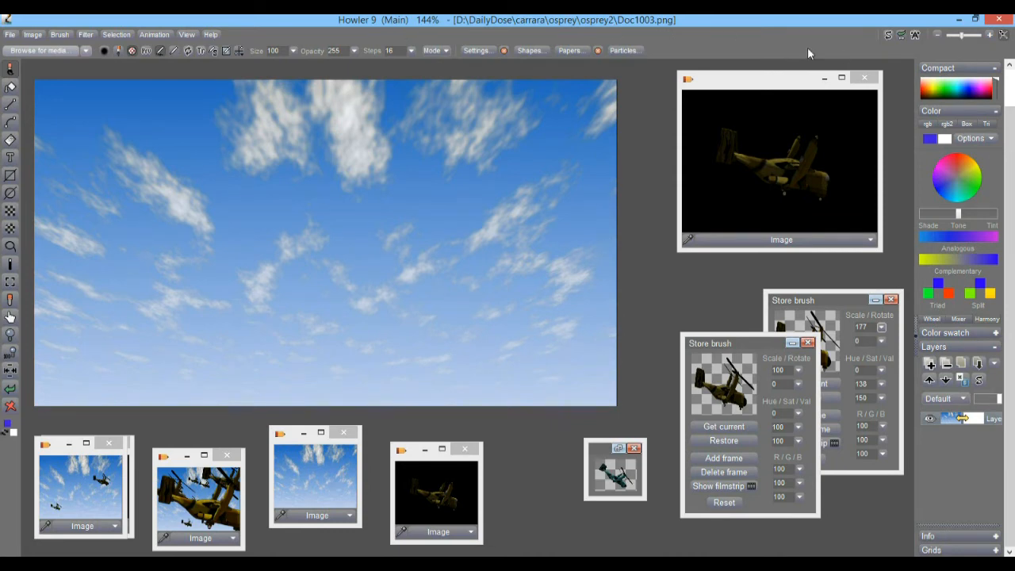
click(887, 35)
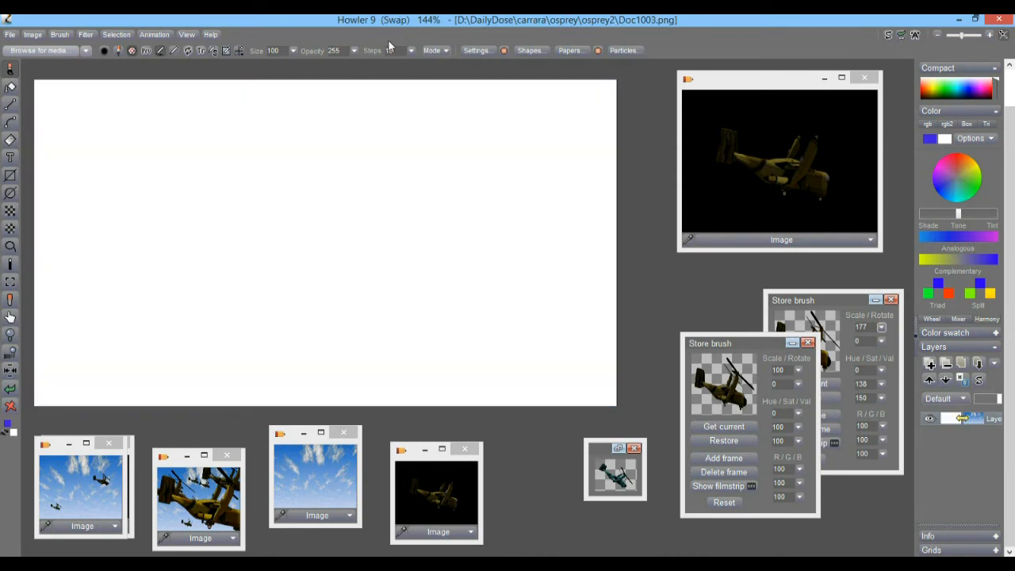
click(888, 34)
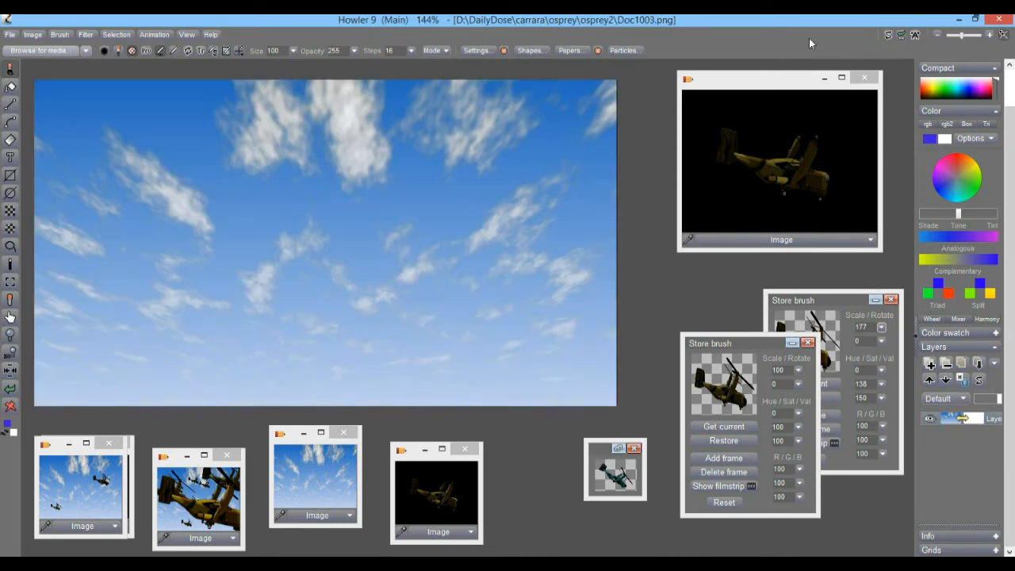
click(889, 34)
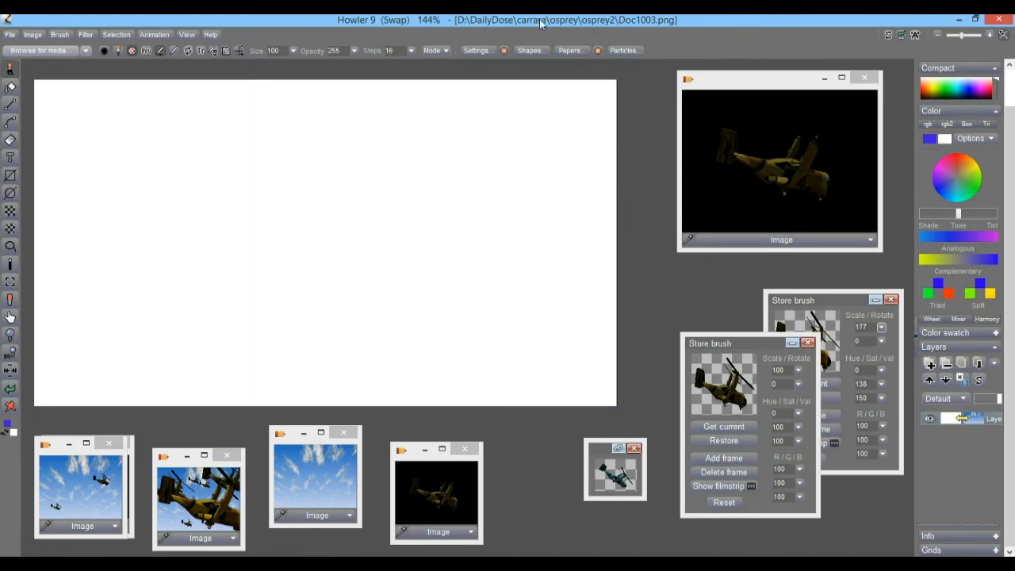
click(889, 34)
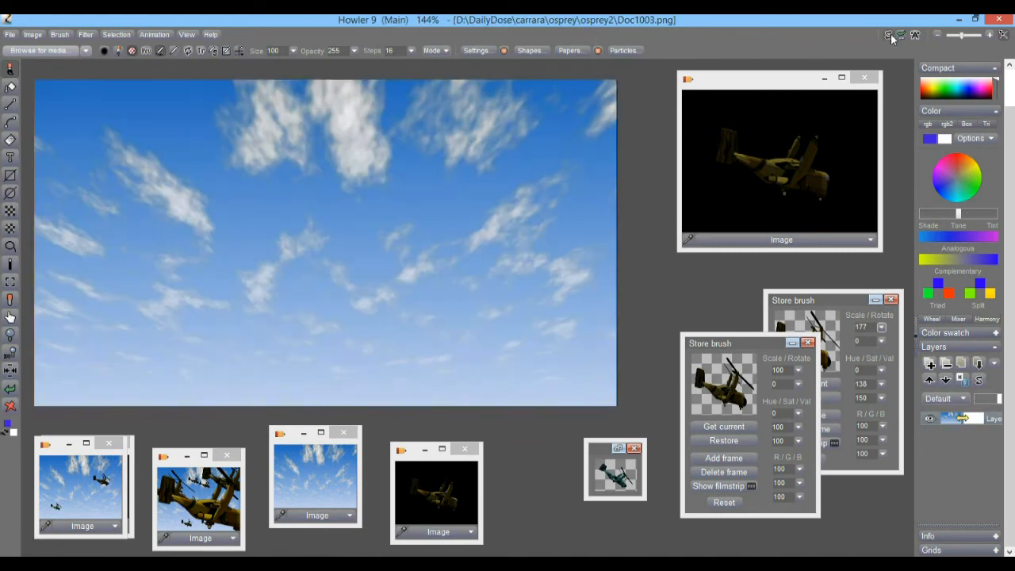
click(890, 33)
click(890, 33)
click(890, 33)
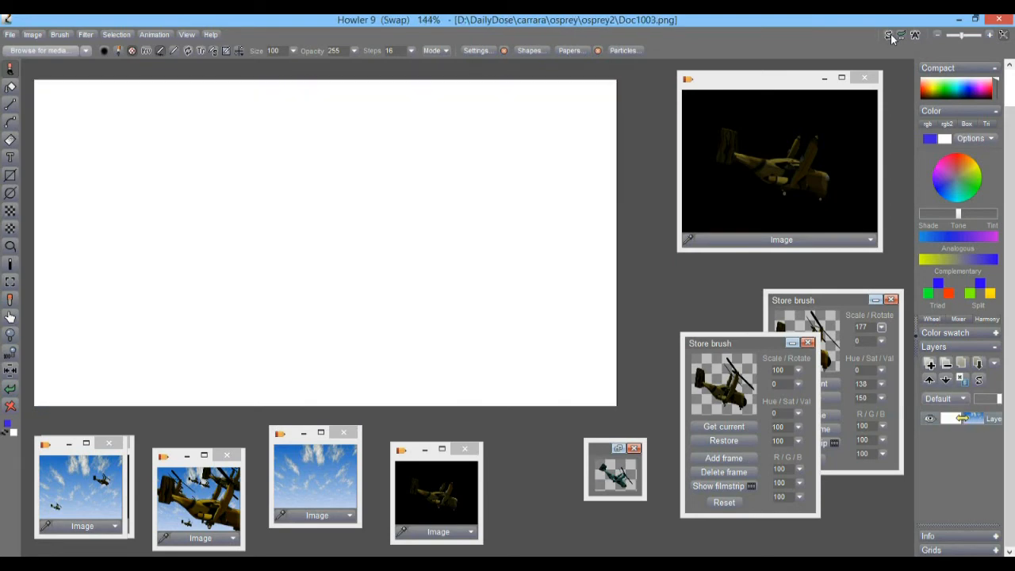
click(890, 34)
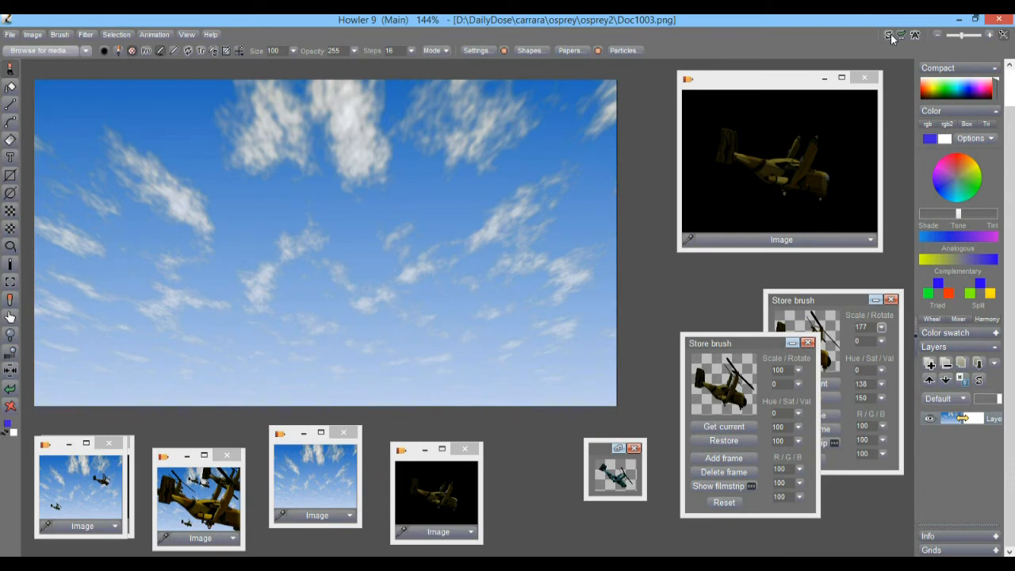
click(890, 33)
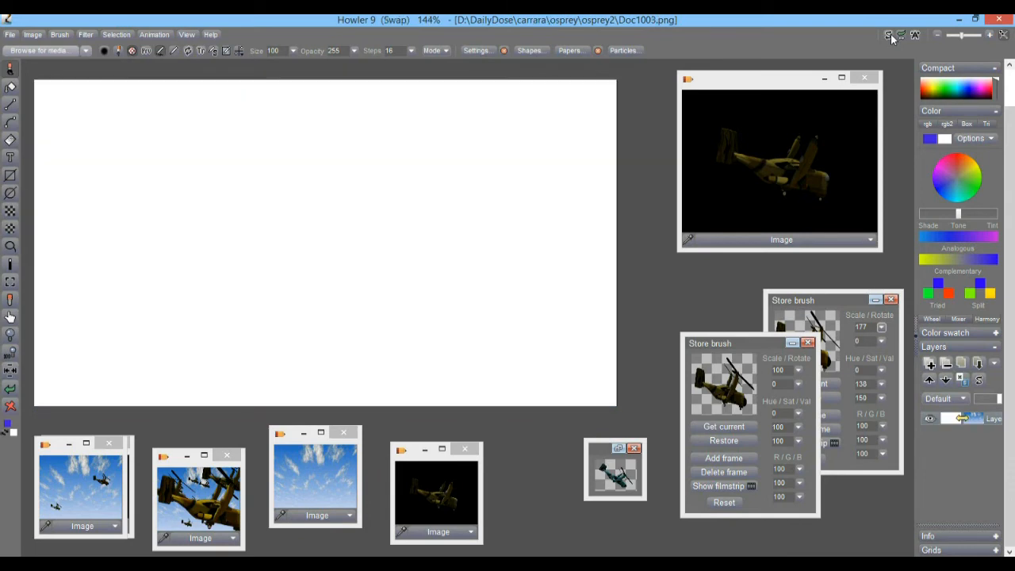
click(890, 34)
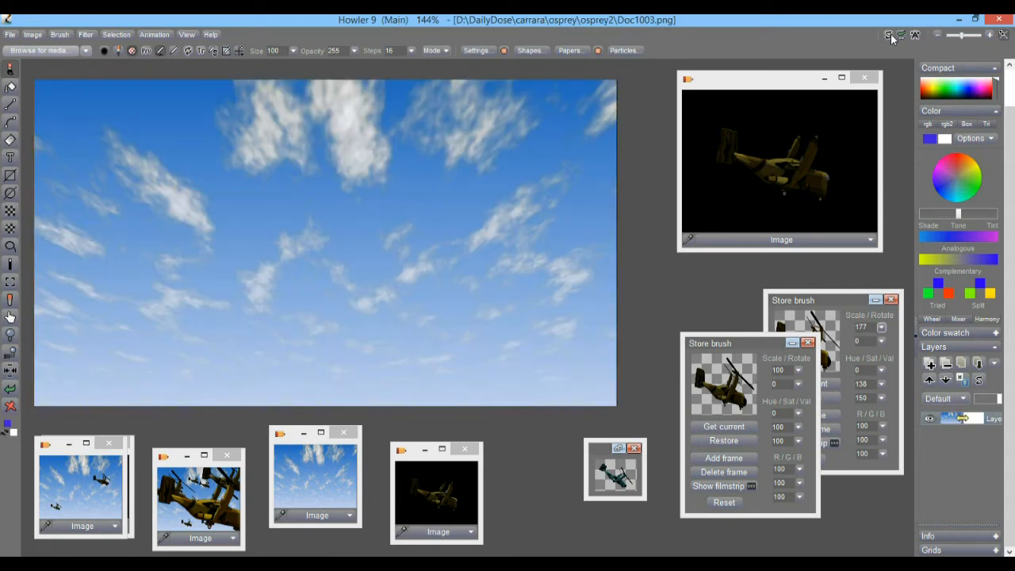
Step: Switch to the swap image and load the enlarged stored aircraft image into it
click(890, 35)
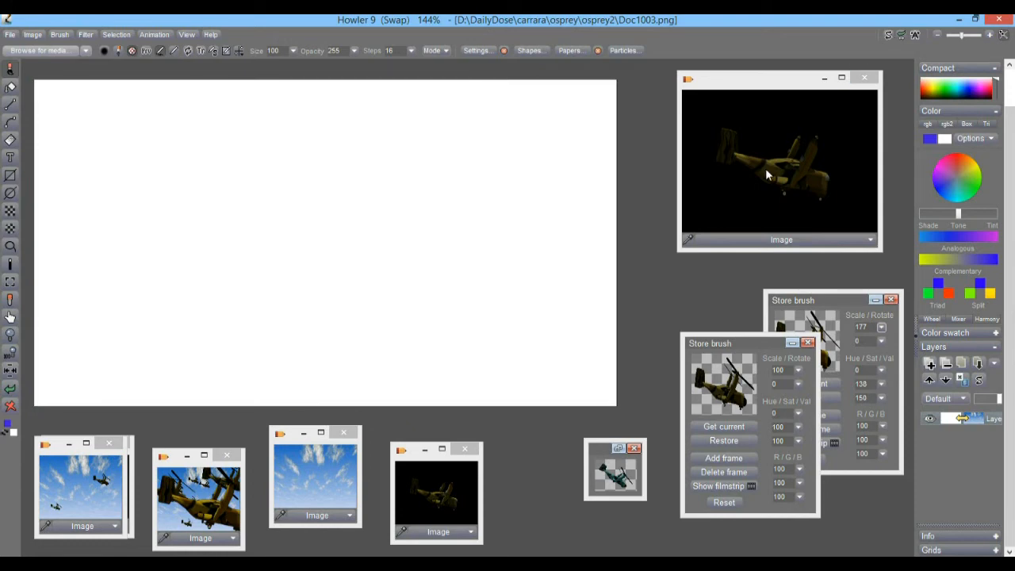
click(776, 126)
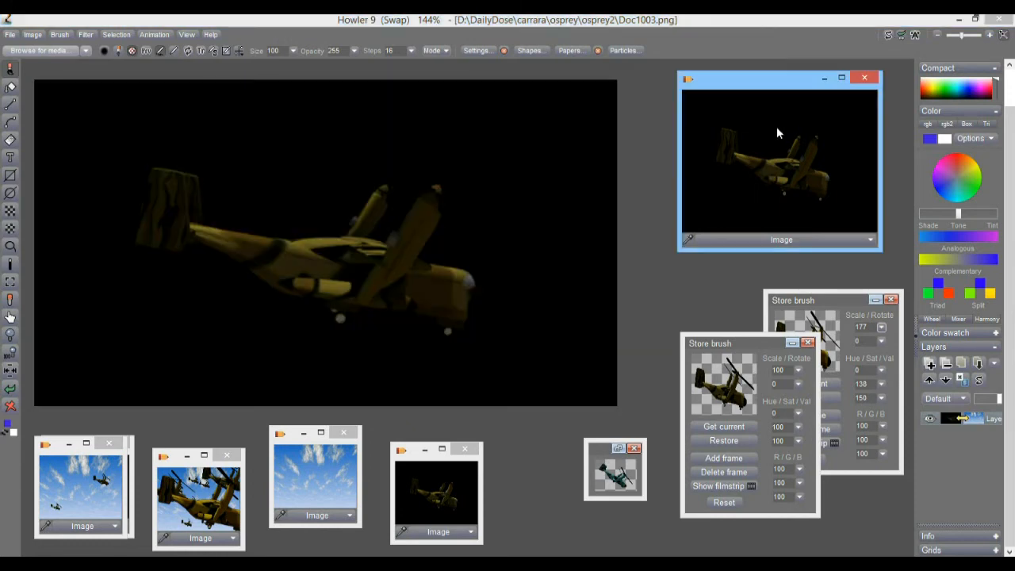
Step: Replace the swap image's alpha with the enlarged stored aircraft's alpha, and switch back to the main sky image
click(872, 241)
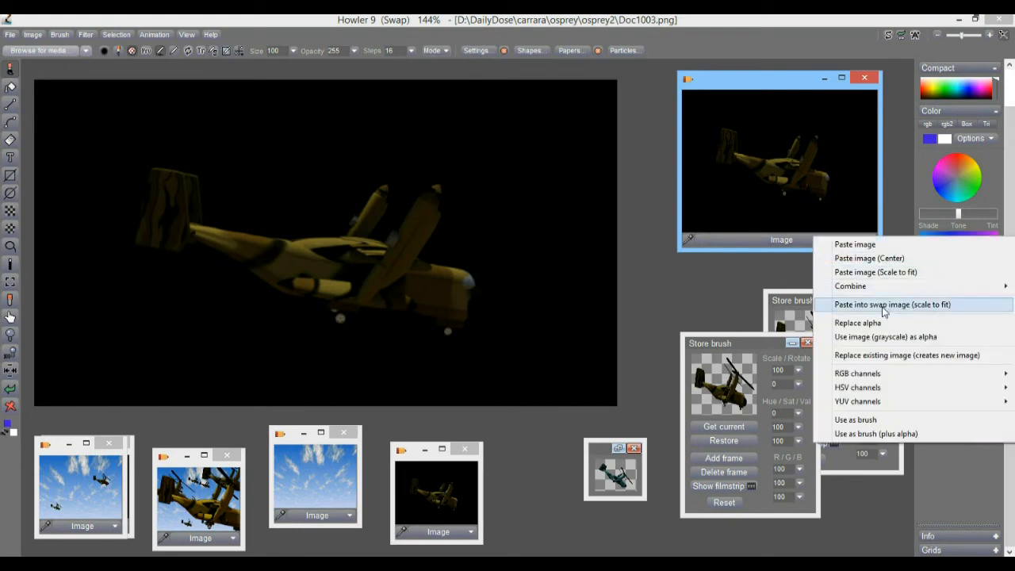
click(878, 326)
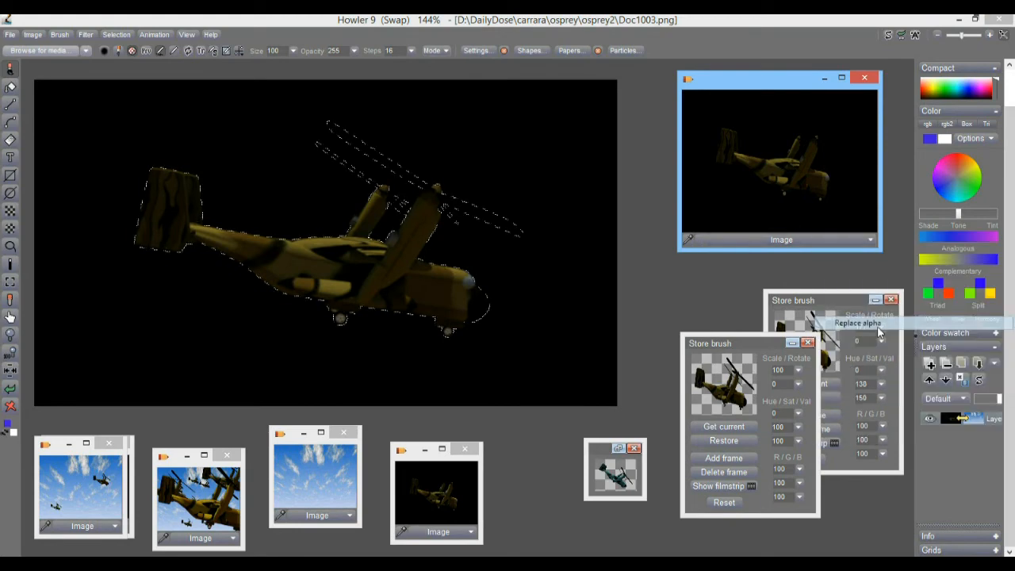
click(891, 35)
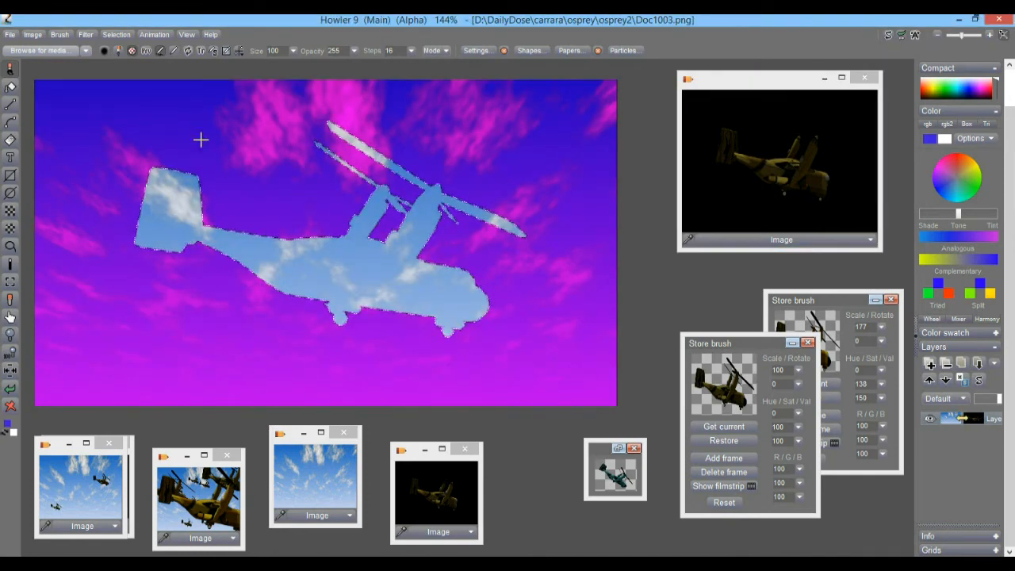
Step: Turn the alpha off and back on to compare the sky with and without the aircraft-shaped selection
click(116, 34)
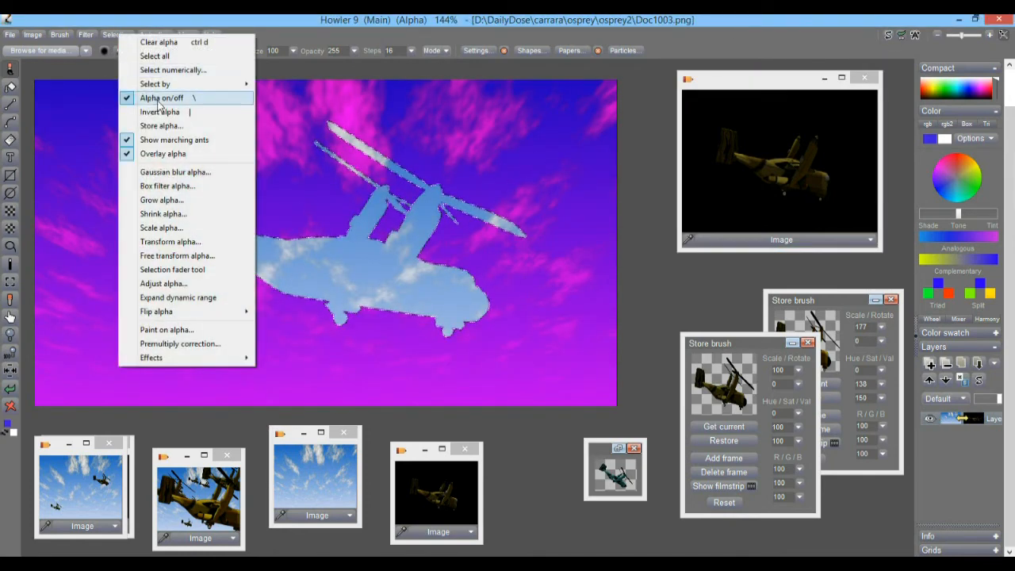
click(156, 97)
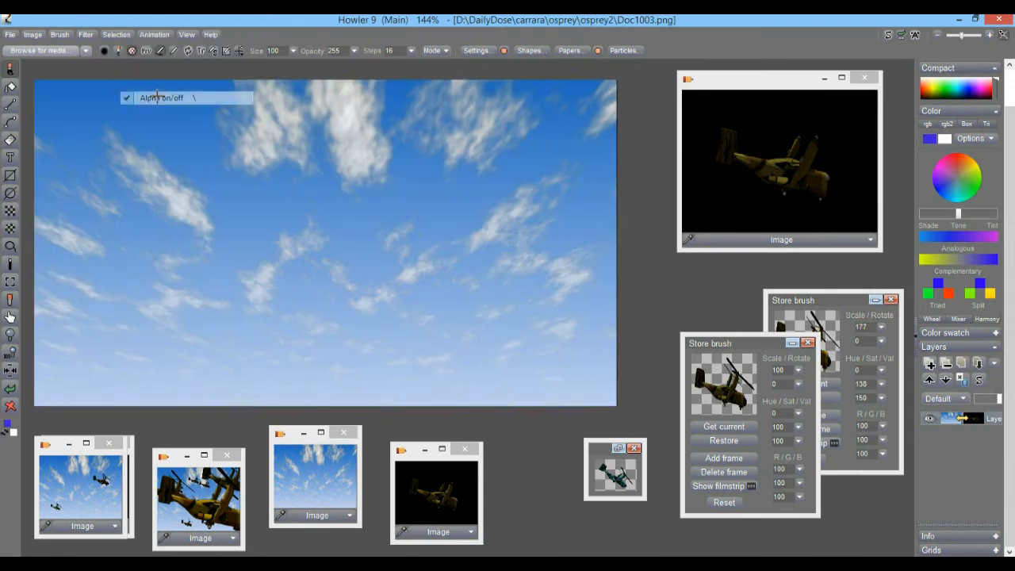
click(123, 36)
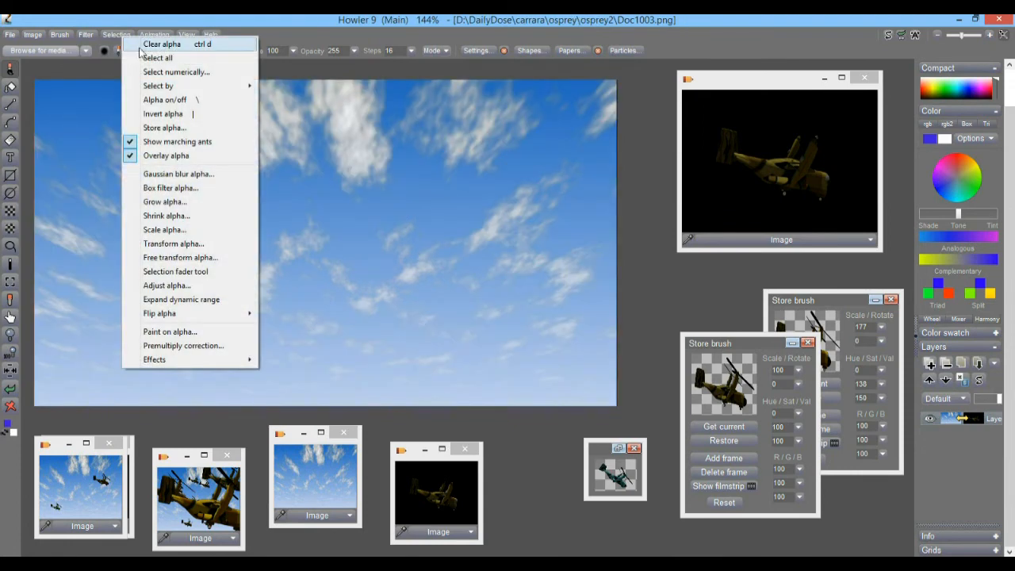
click(162, 99)
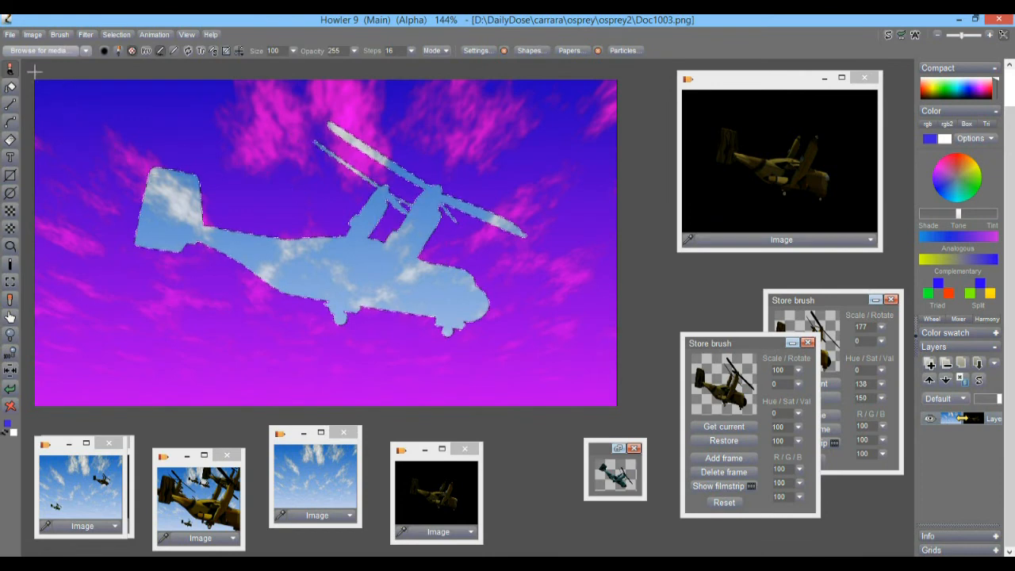
Step: Choose the Airbrush 100 preset and set its drawing mode to Rubthrough
click(13, 72)
mouse_move(78, 96)
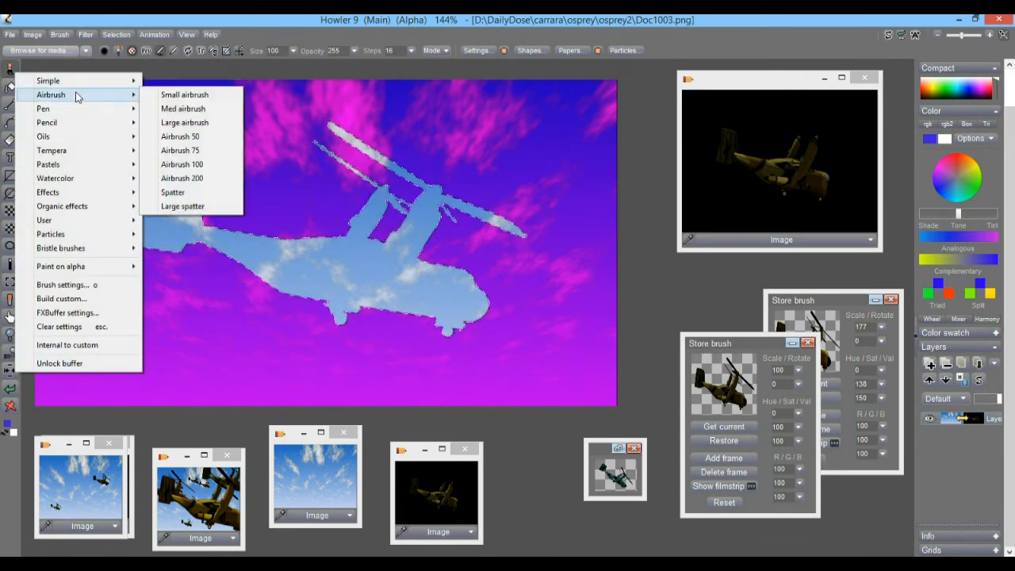
click(199, 164)
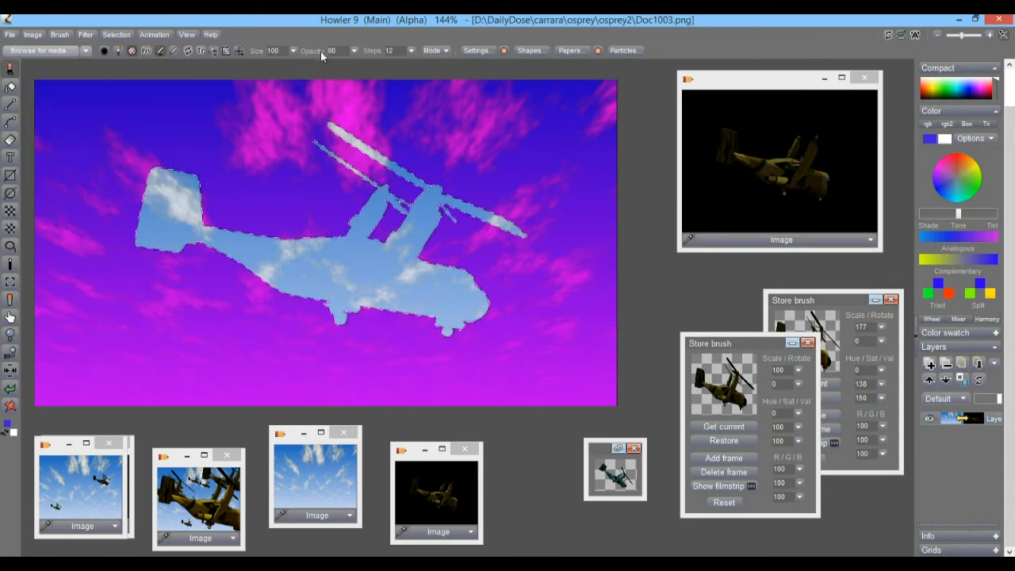
click(436, 51)
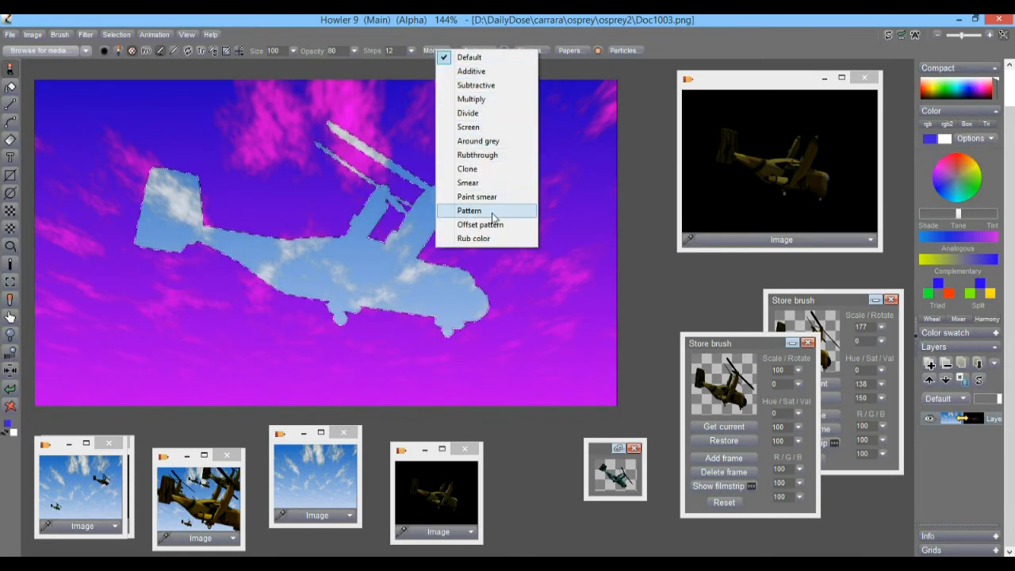
click(485, 154)
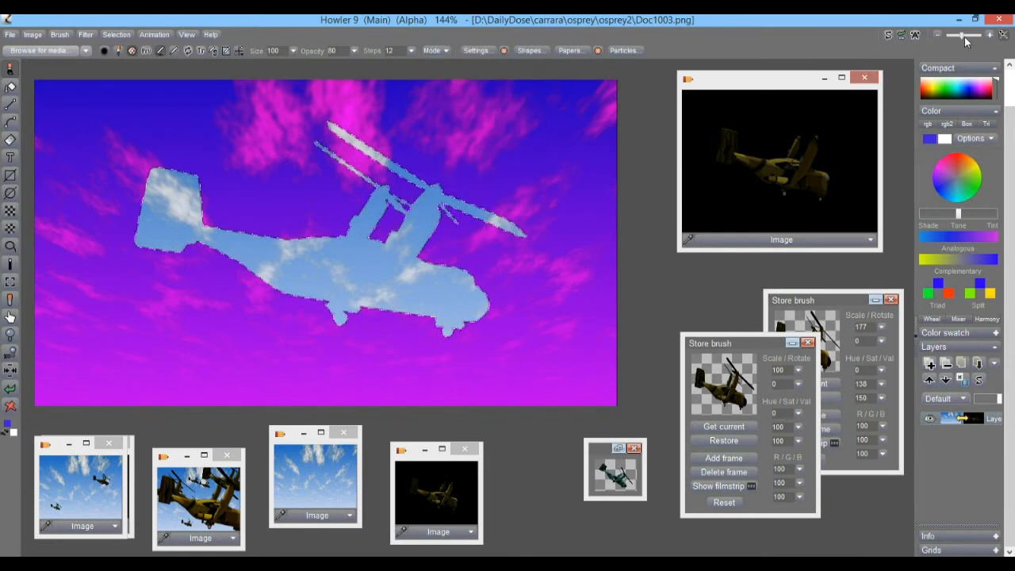
Step: Check the swap image, return to the main image, and rub the whole aircraft through within the alpha selection
click(887, 34)
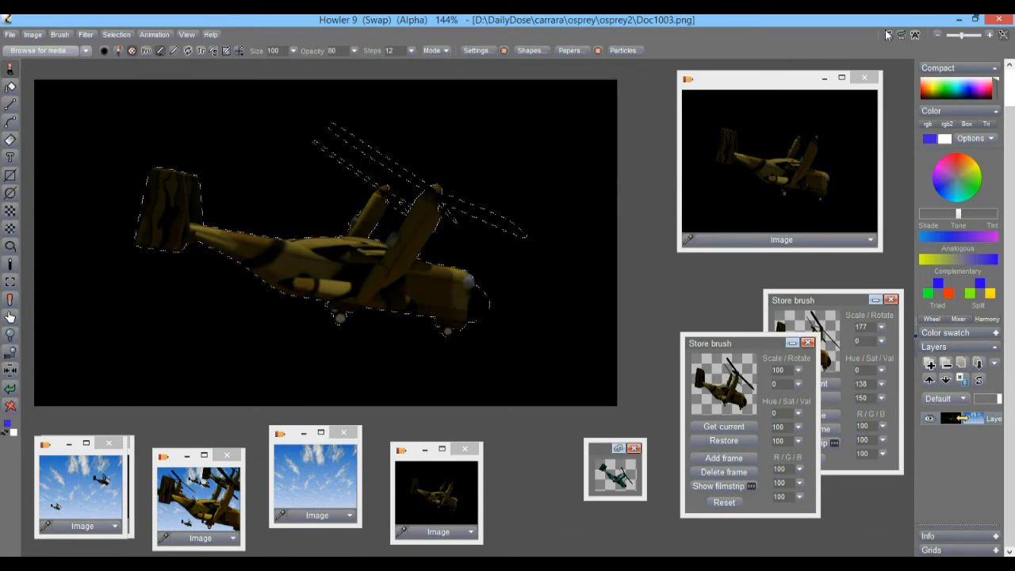
click(887, 34)
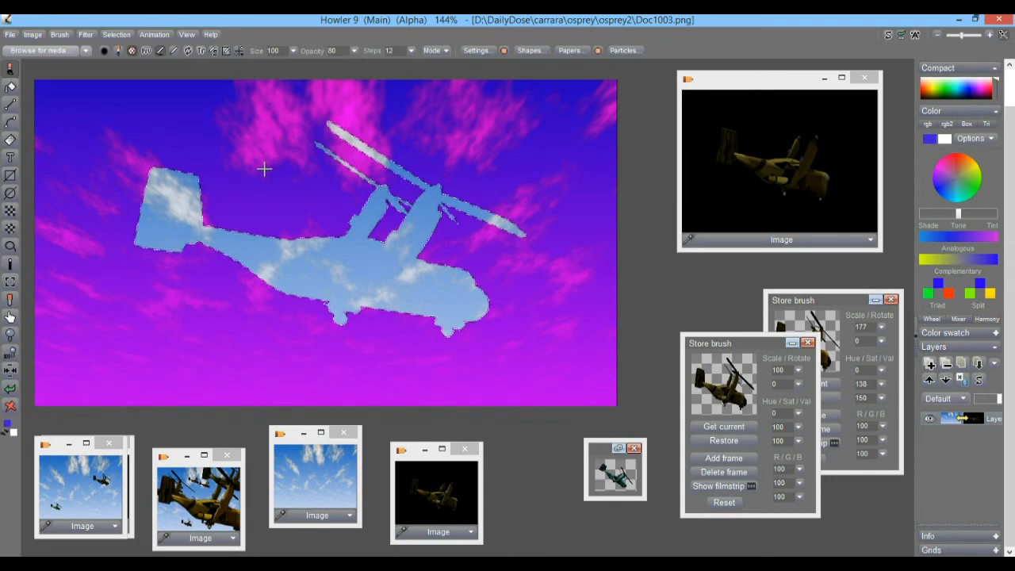
drag(249, 173, 126, 188)
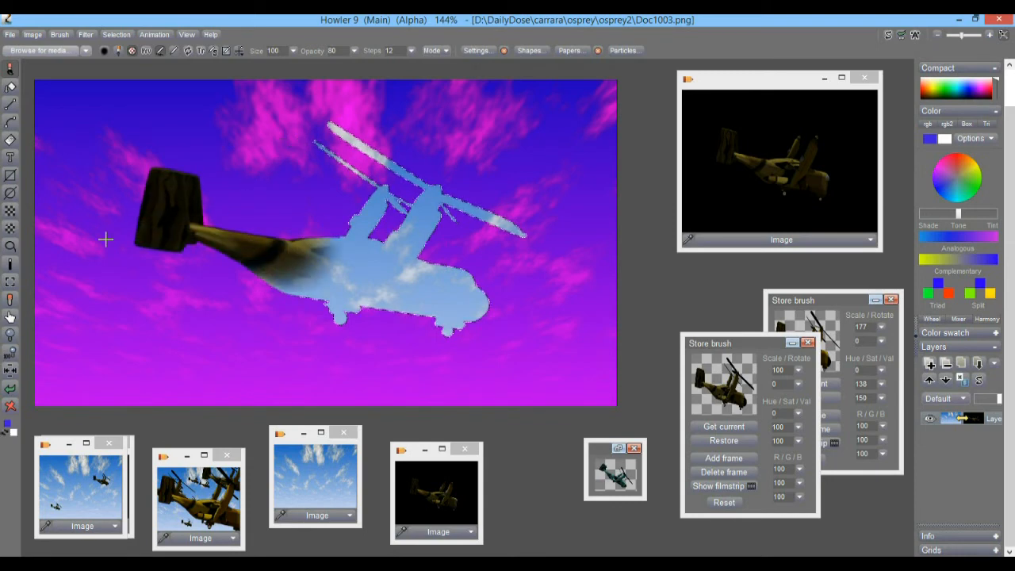
mouse_move(532, 304)
mouse_down()
mouse_move(270, 194)
mouse_move(379, 111)
mouse_up()
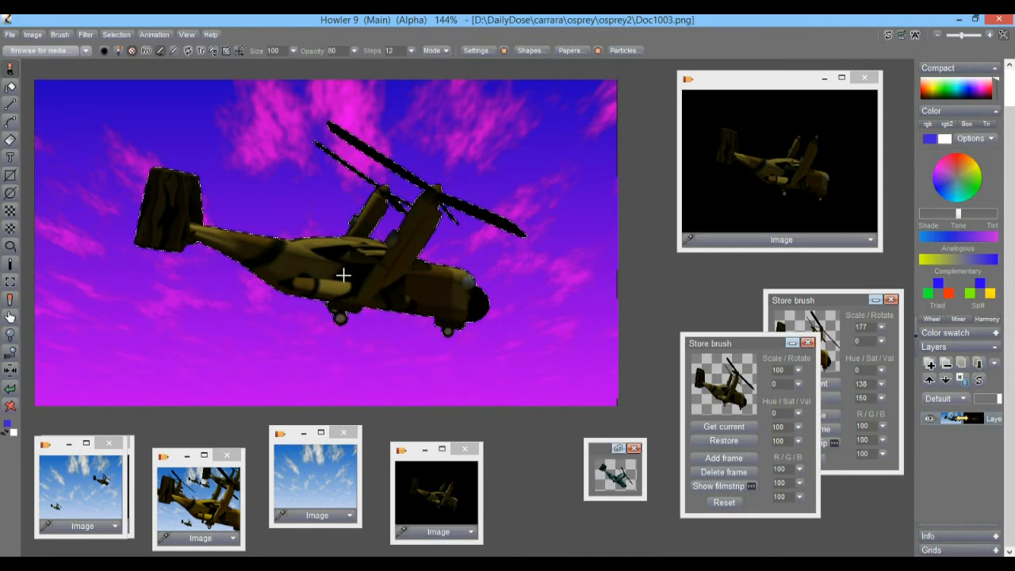
Step: Compare the main image with the swap image, and turn the alpha off to inspect the aircraft against the sky
click(889, 36)
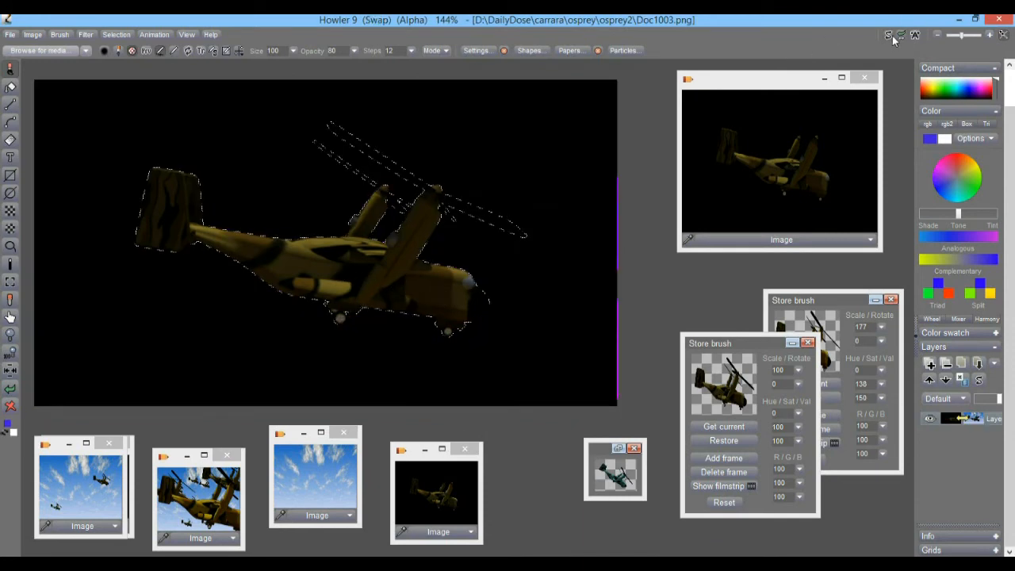
click(892, 35)
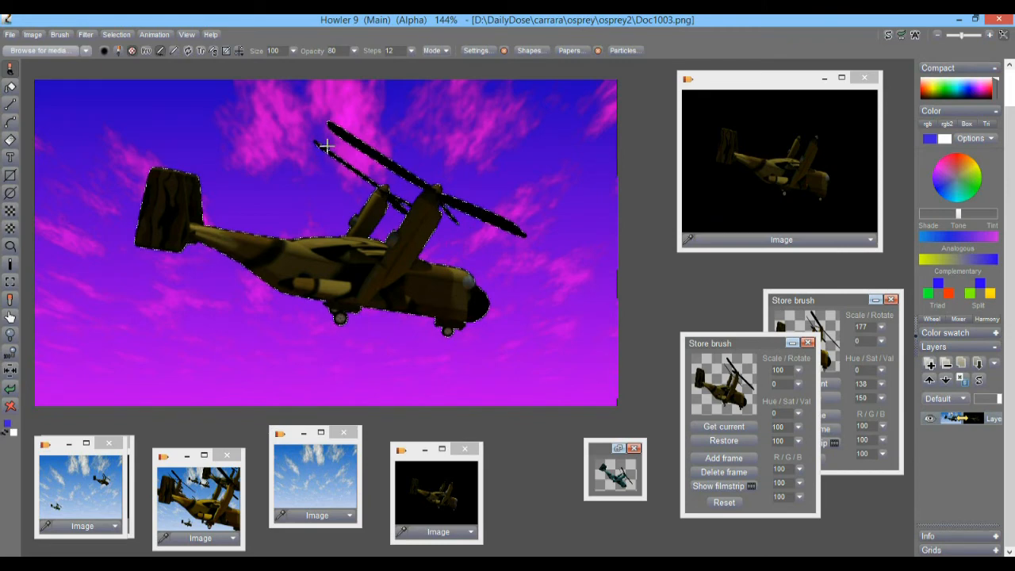
click(115, 36)
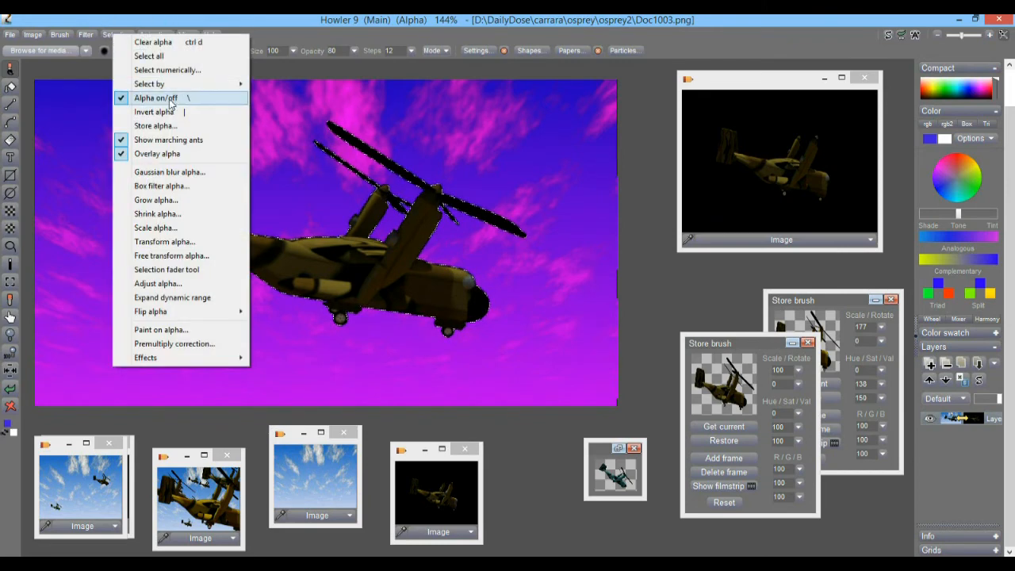
click(172, 98)
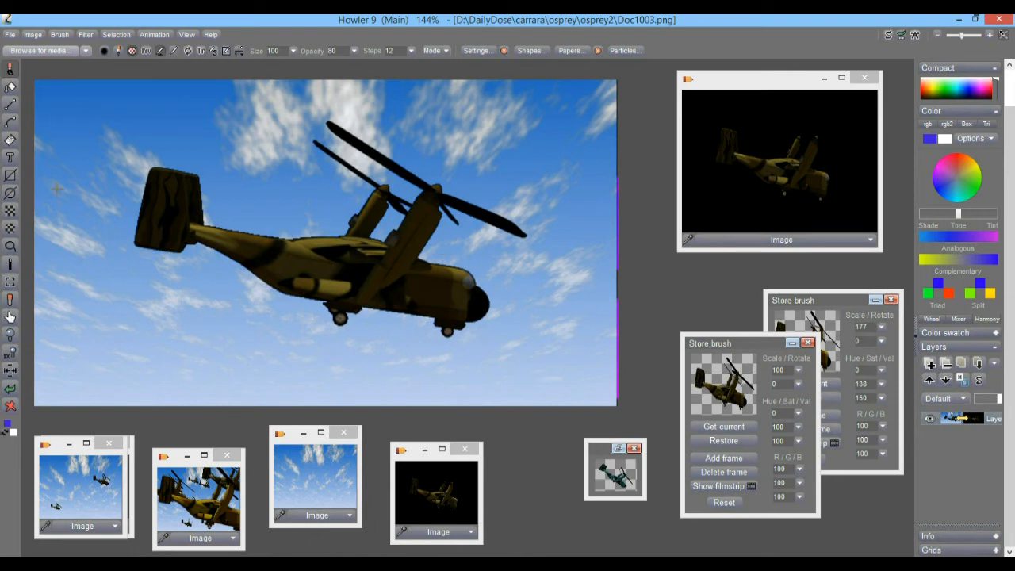
Step: Undo the painted aircraft to bring back the empty sky with the aircraft alpha active
click(14, 390)
click(15, 389)
click(14, 390)
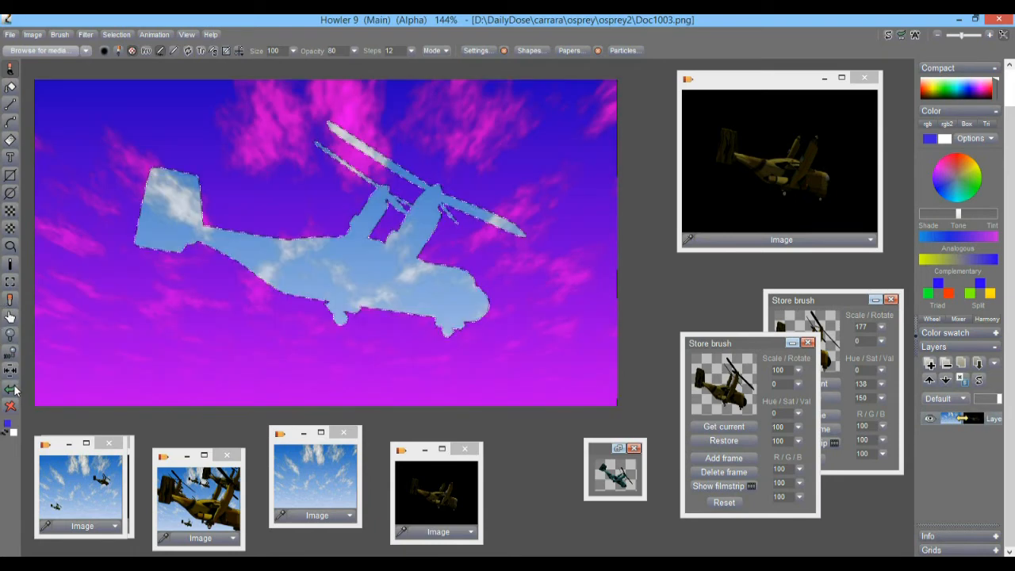
Step: Rub only parts of the aircraft's tail, body and rotors through with loose strokes, and clear the alpha
drag(147, 275, 218, 247)
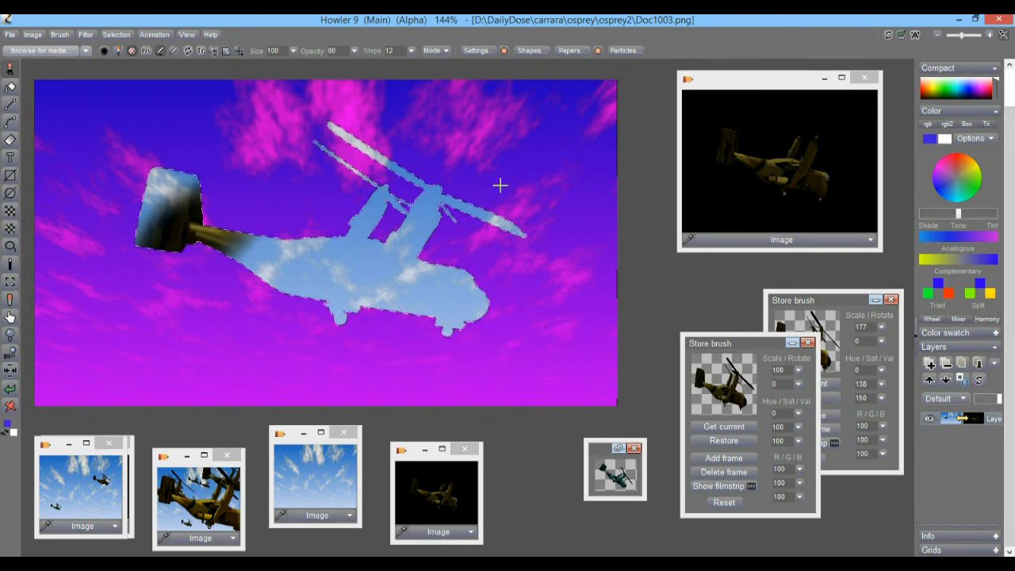
drag(496, 214, 363, 287)
drag(376, 128, 315, 146)
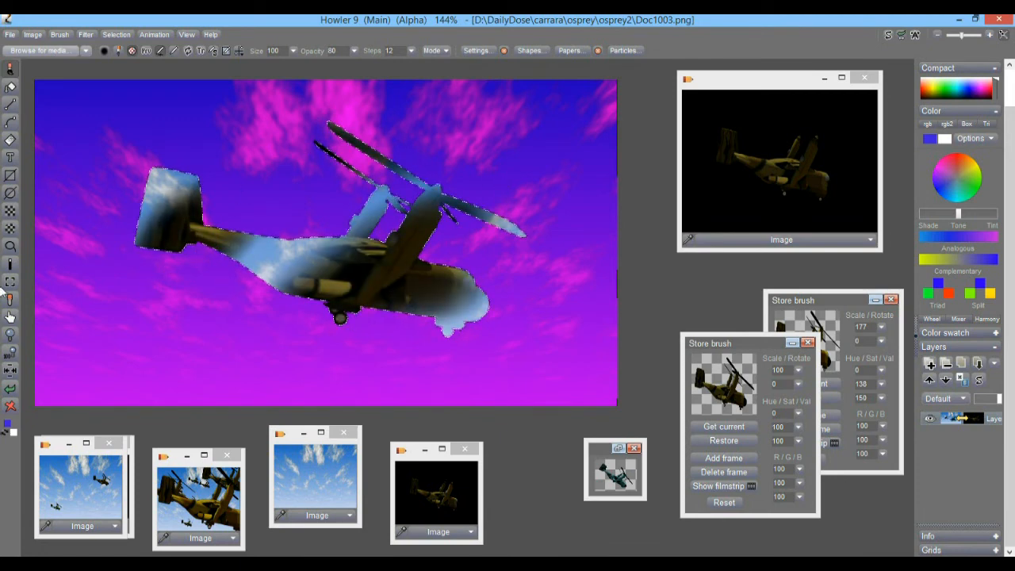
click(119, 35)
click(147, 42)
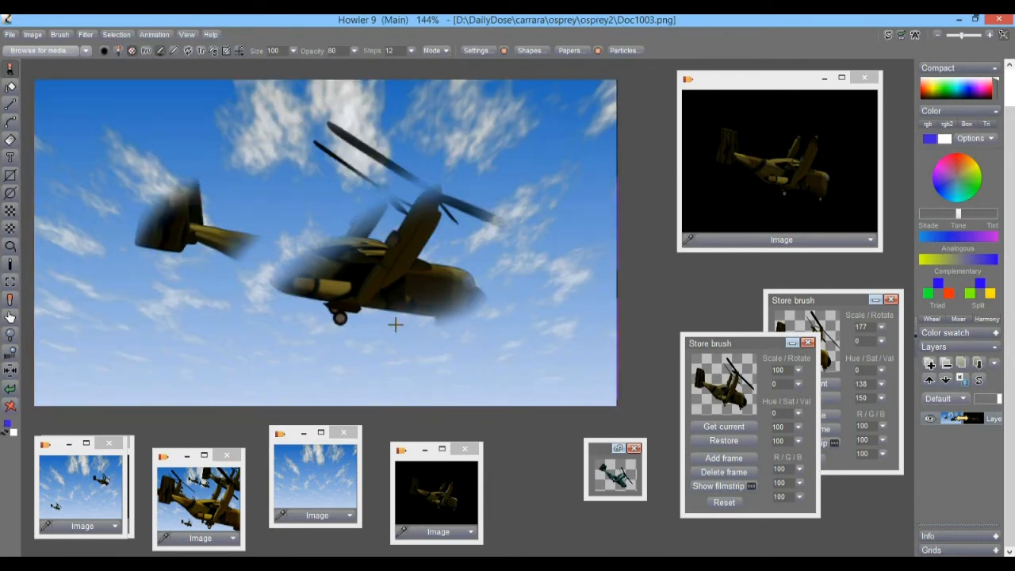
Step: Undo the alpha clearing and the partial strokes over the aircraft
click(10, 388)
click(10, 388)
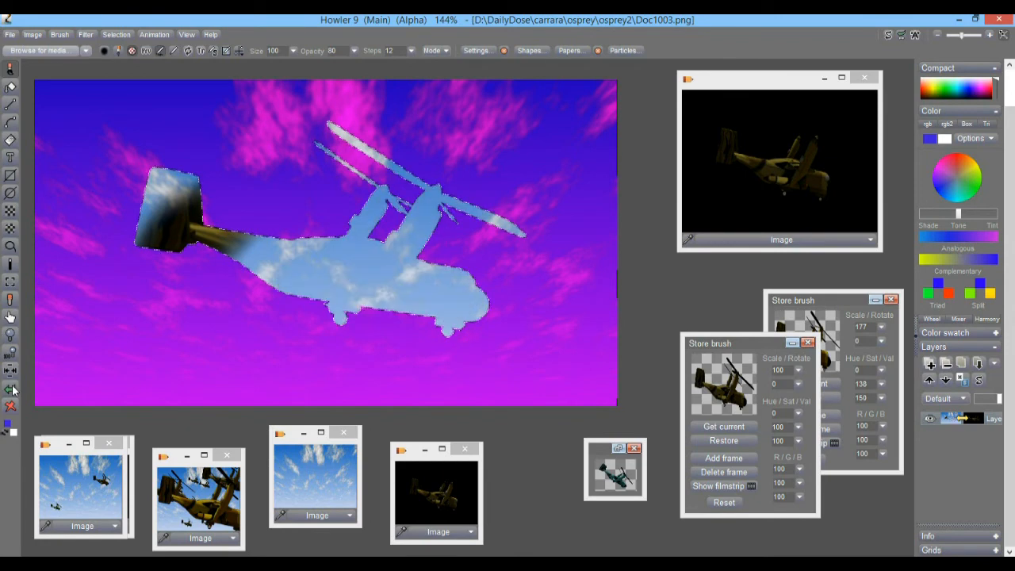
click(10, 388)
click(12, 389)
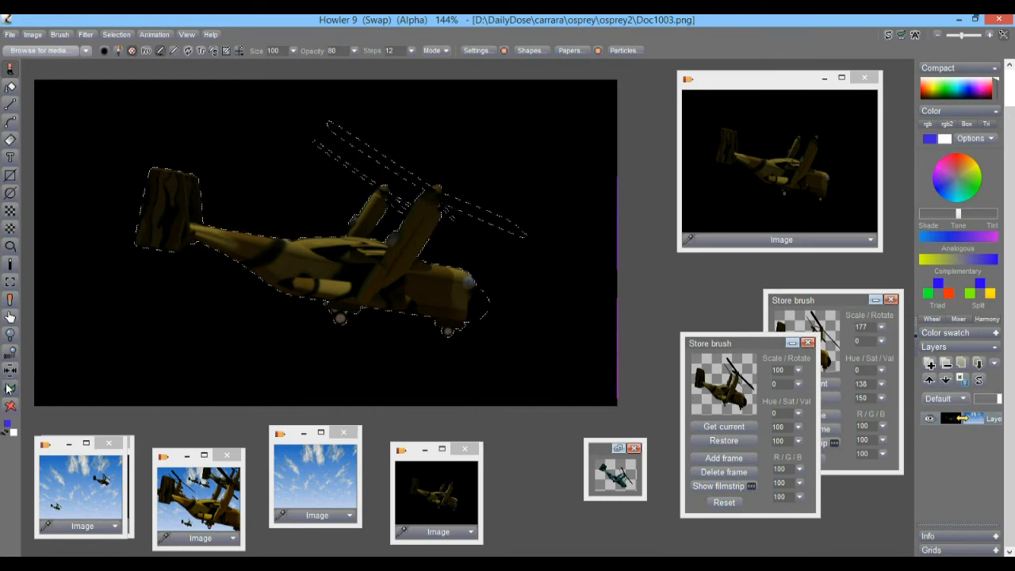
Step: Return to the main image and rub the entire aircraft through from the swap image with broad strokes
key(j)
mouse_move(370, 227)
mouse_down()
mouse_move(283, 268)
mouse_move(467, 329)
mouse_move(536, 255)
mouse_move(95, 95)
mouse_up()
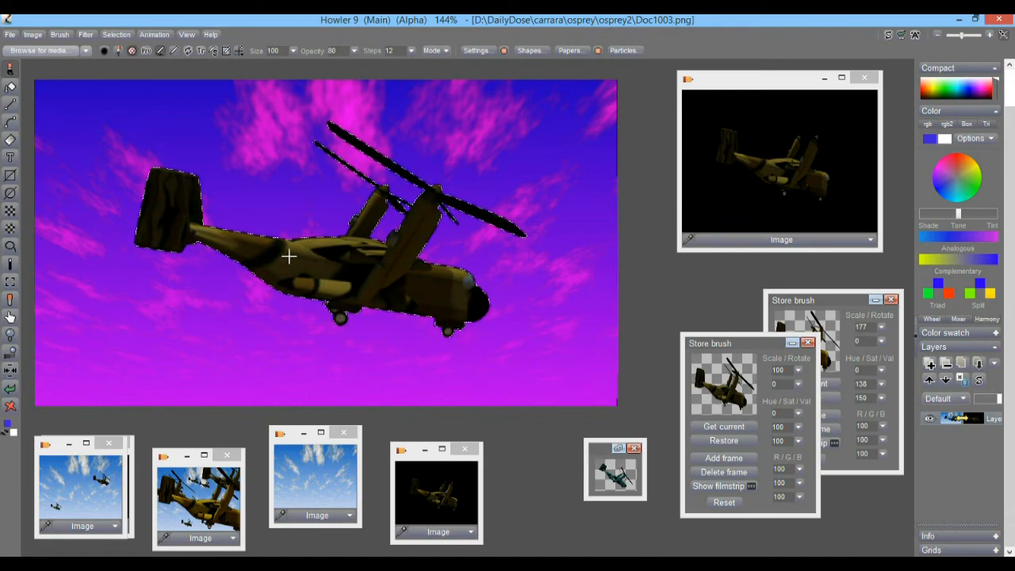
drag(289, 243, 493, 271)
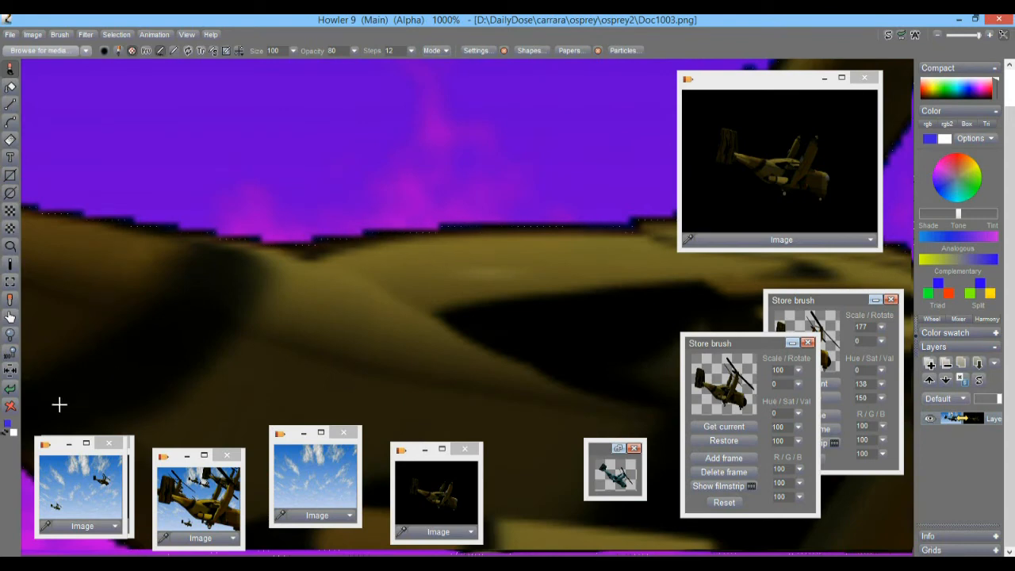
Step: Undo the broad strokes and rub the aircraft's fuselage, nose and raised engines through in close-up
click(11, 388)
drag(600, 270, 3, 388)
mouse_move(539, 239)
mouse_down()
mouse_move(439, 243)
mouse_move(555, 248)
mouse_move(274, 258)
mouse_move(262, 192)
mouse_move(202, 308)
mouse_move(512, 483)
mouse_move(583, 481)
mouse_move(344, 227)
mouse_up()
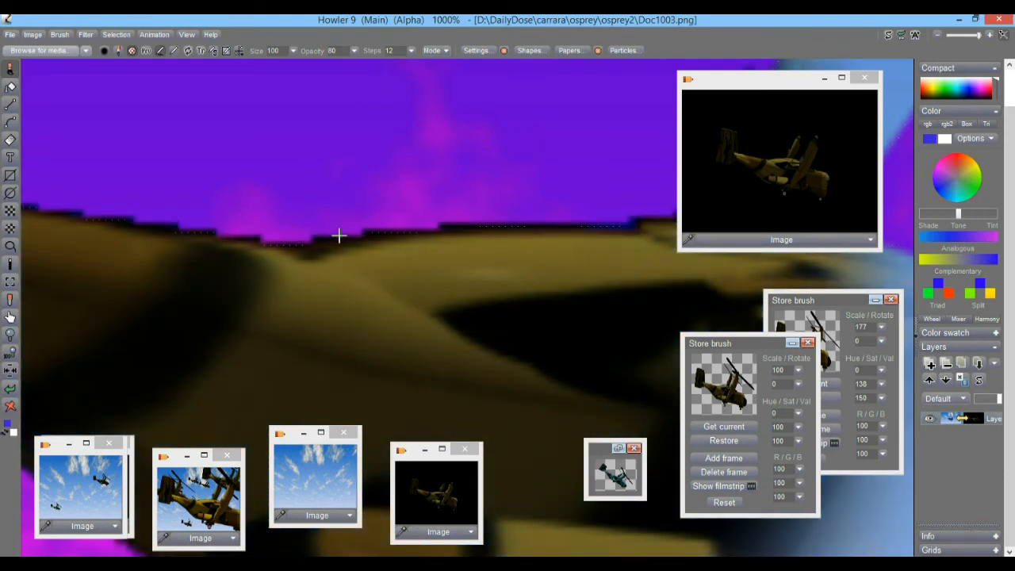
drag(552, 276, 443, 278)
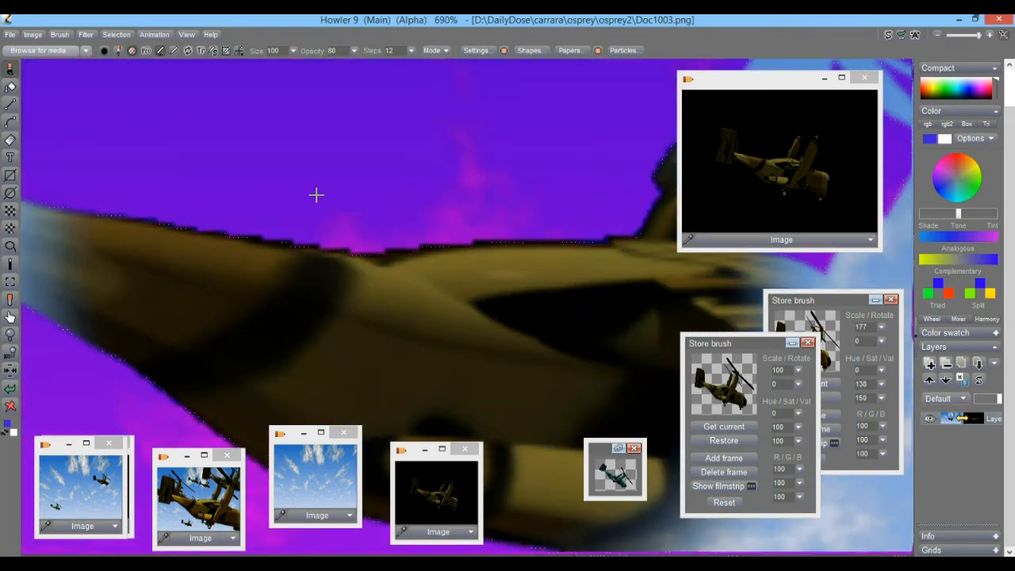
drag(546, 256, 681, 326)
mouse_move(611, 233)
mouse_down()
mouse_move(277, 148)
mouse_move(496, 299)
mouse_move(106, 143)
mouse_move(210, 100)
mouse_move(455, 252)
mouse_move(487, 192)
mouse_move(227, 172)
mouse_move(480, 323)
mouse_move(351, 214)
mouse_up()
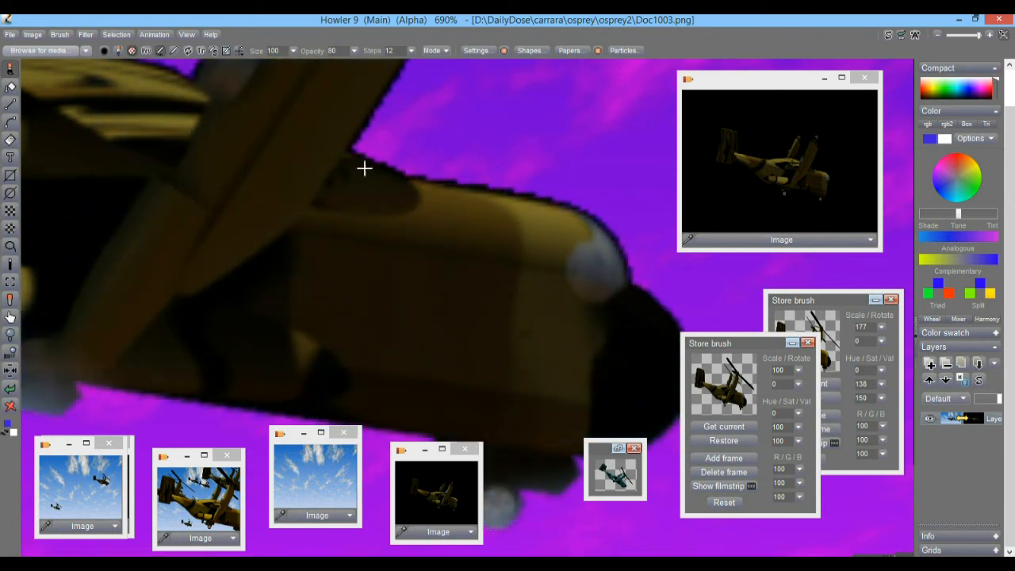
scroll(439, 199, down, 5)
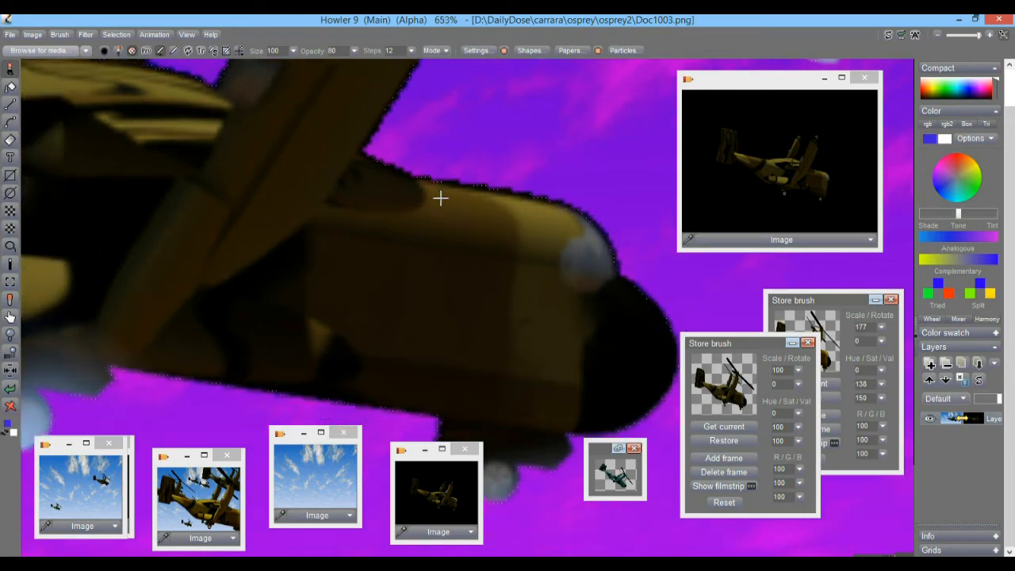
scroll(364, 219, up, 2)
drag(411, 123, 435, 199)
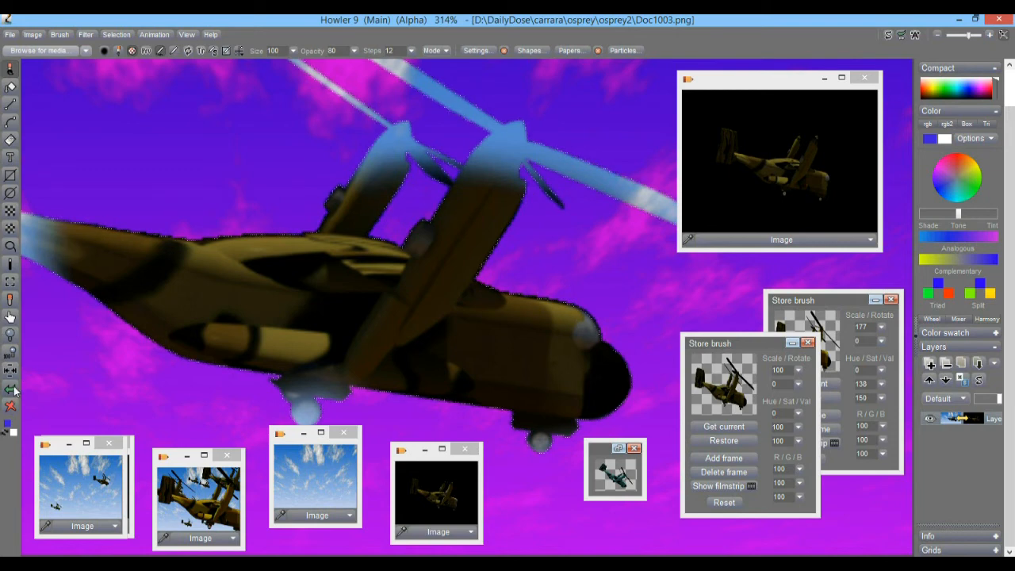
Step: Undo all the close-up rub-through strokes on the aircraft
click(12, 388)
click(14, 389)
click(14, 389)
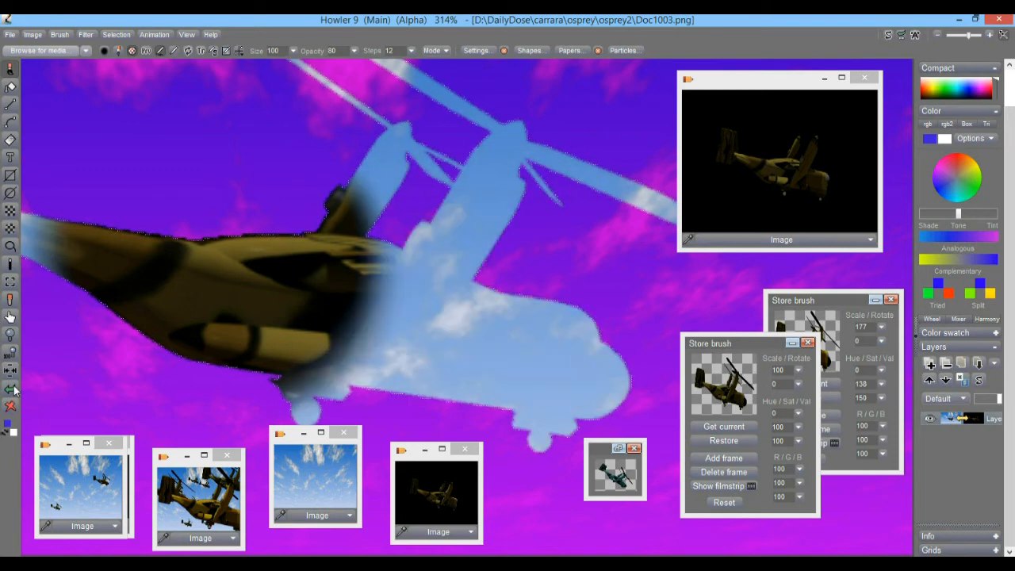
click(14, 390)
click(15, 389)
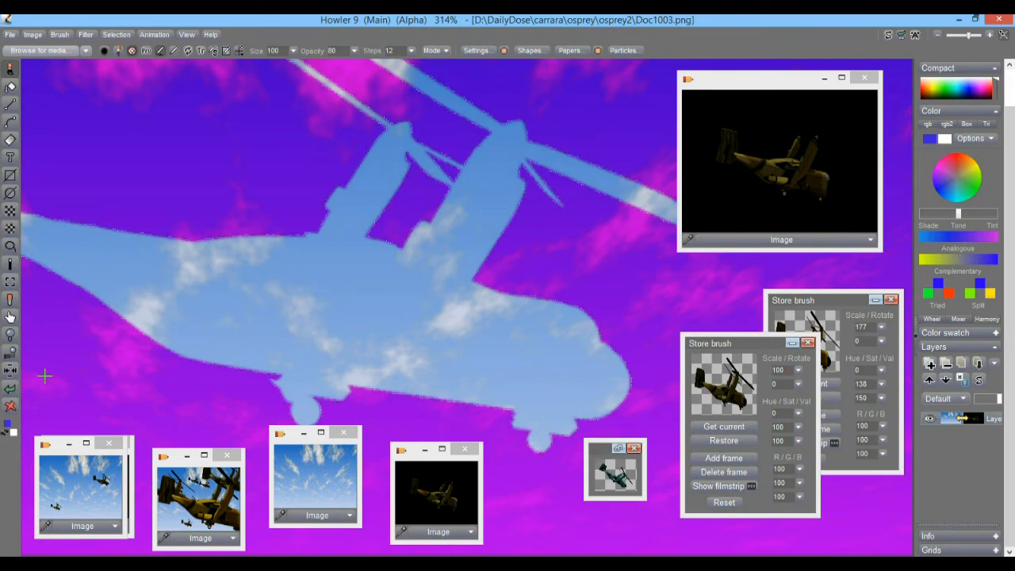
Step: Flip to the swap image and back to the main image, and view the whole aircraft selection
key(j)
key(j)
scroll(385, 299, down, 3)
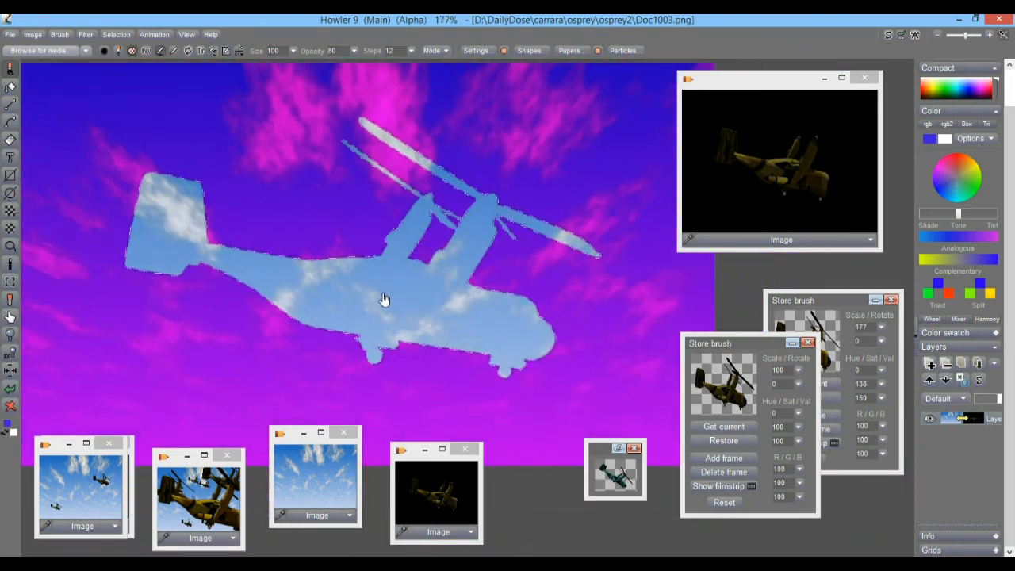
Step: Turn the aircraft alpha off and compare the main sky image with the swap image
click(117, 34)
click(159, 100)
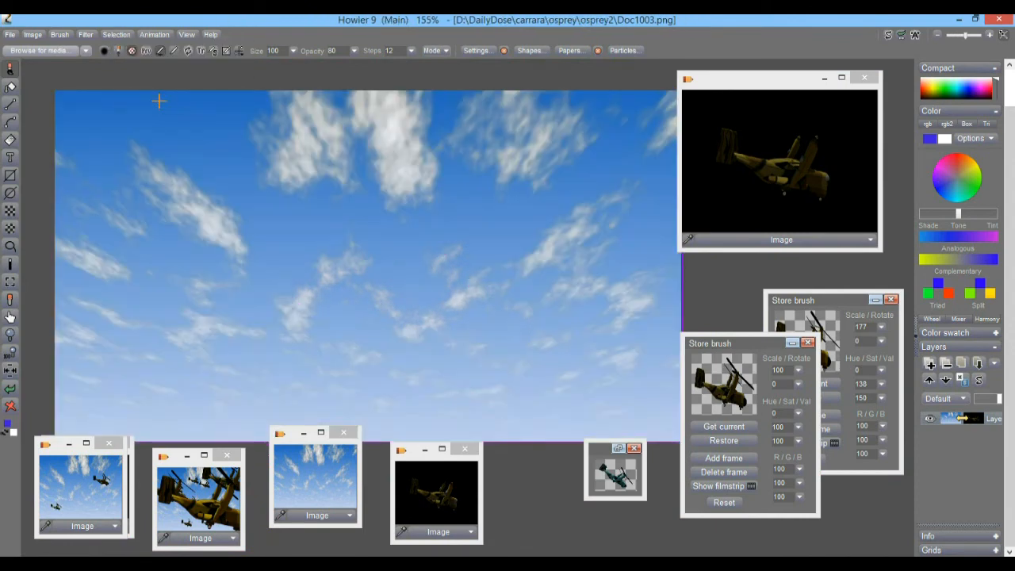
click(889, 35)
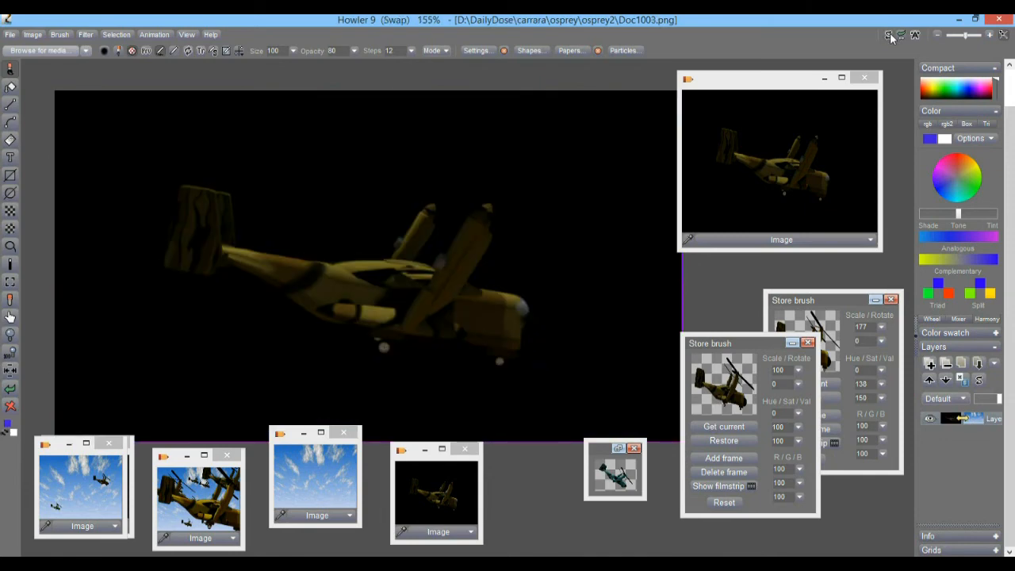
click(888, 36)
Step: Turn the aircraft alpha back on and view its outline over the swap image, ending on the main image
click(116, 35)
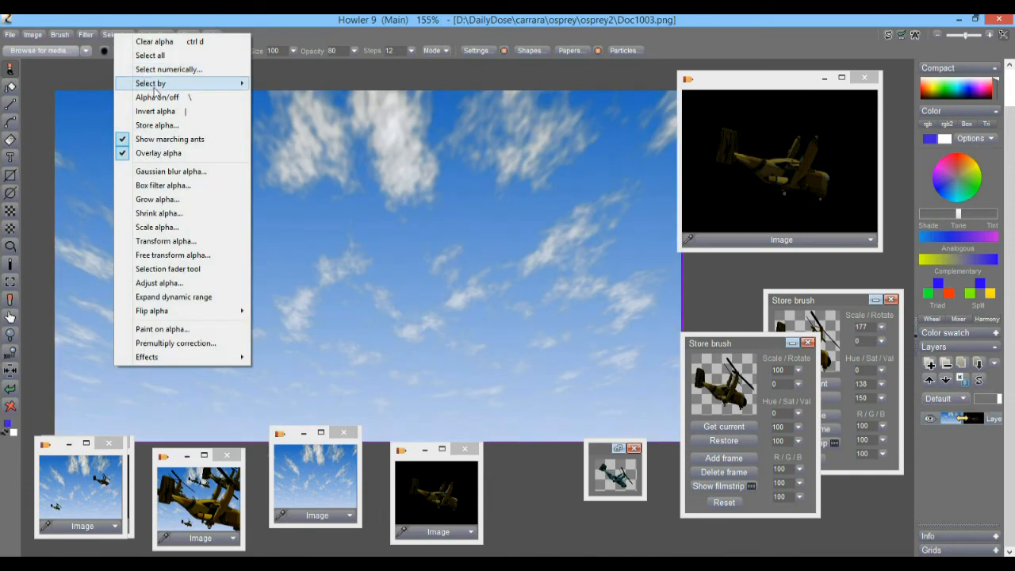
click(157, 97)
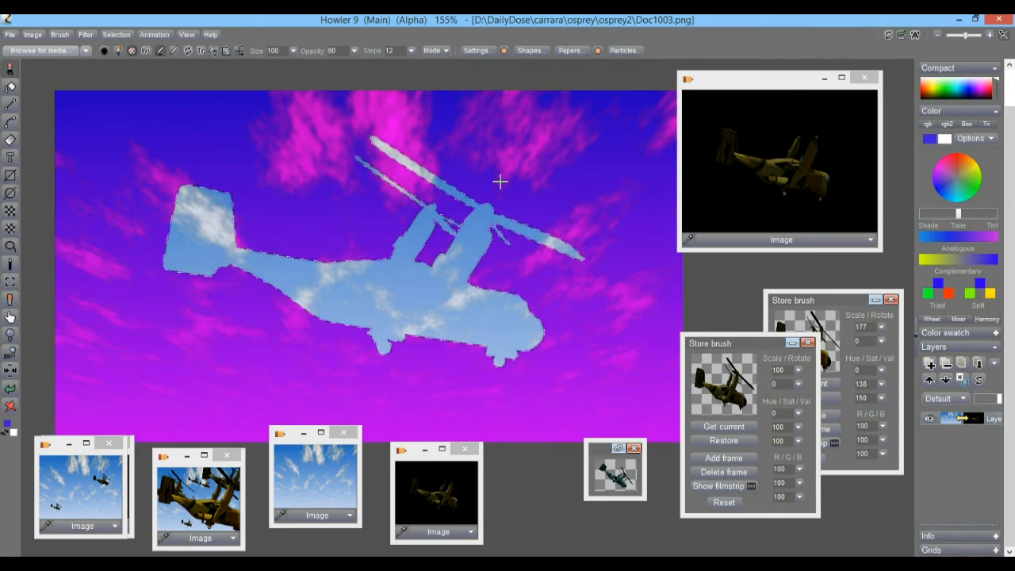
click(887, 37)
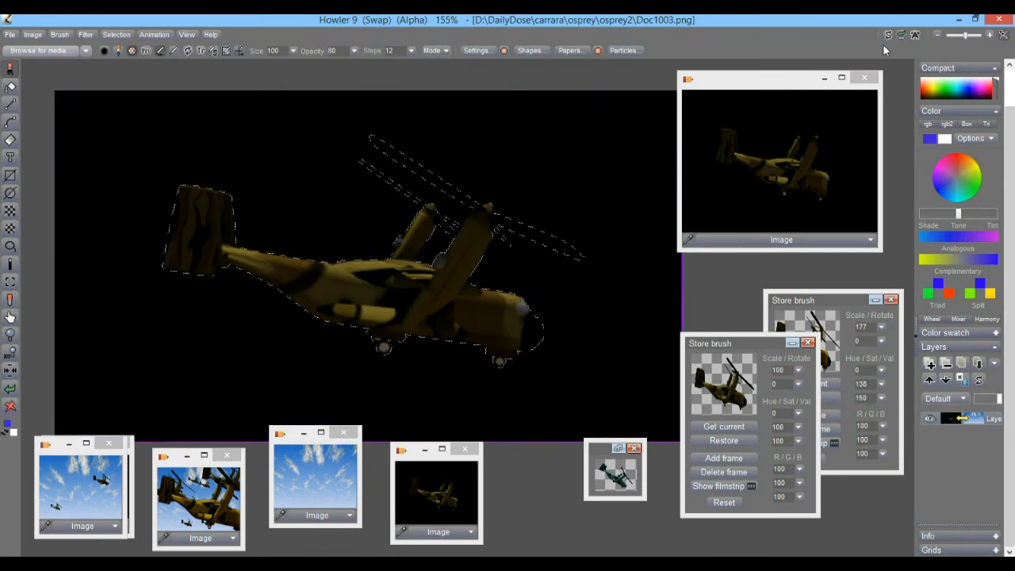
click(888, 36)
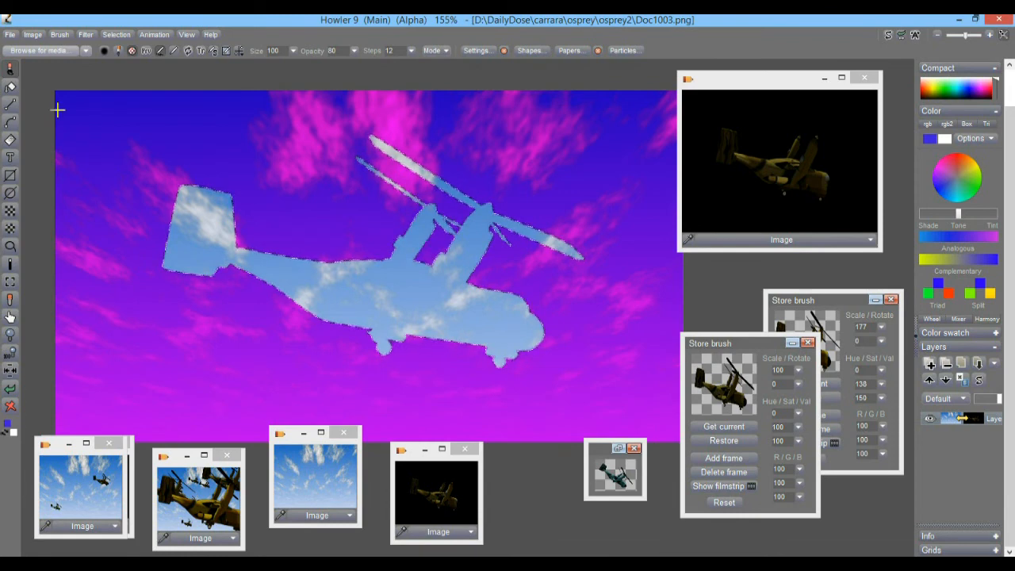
Step: Mix the swap buffer into the main image at 255 through the aircraft alpha, and turn the alpha off
click(91, 36)
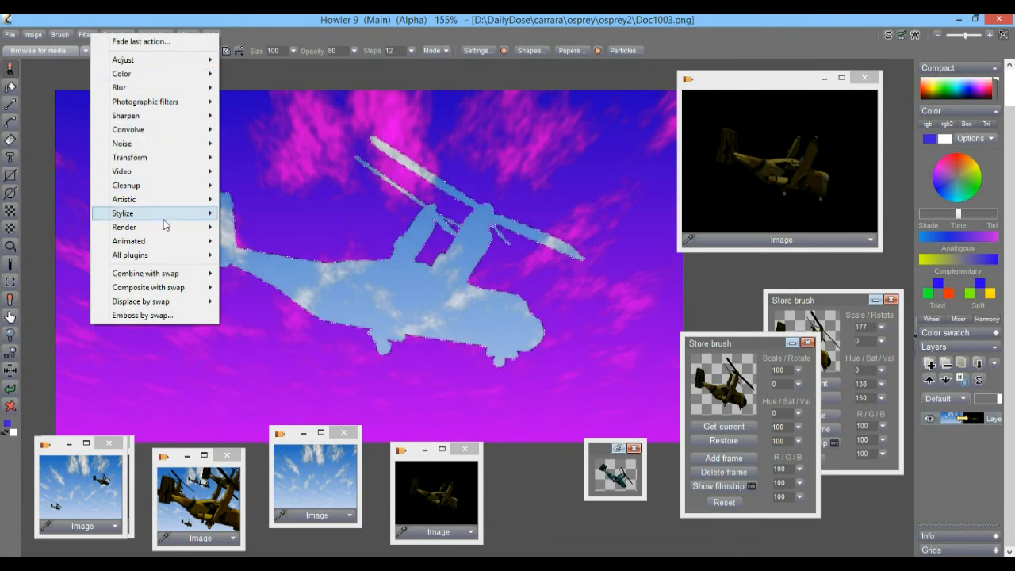
mouse_move(168, 281)
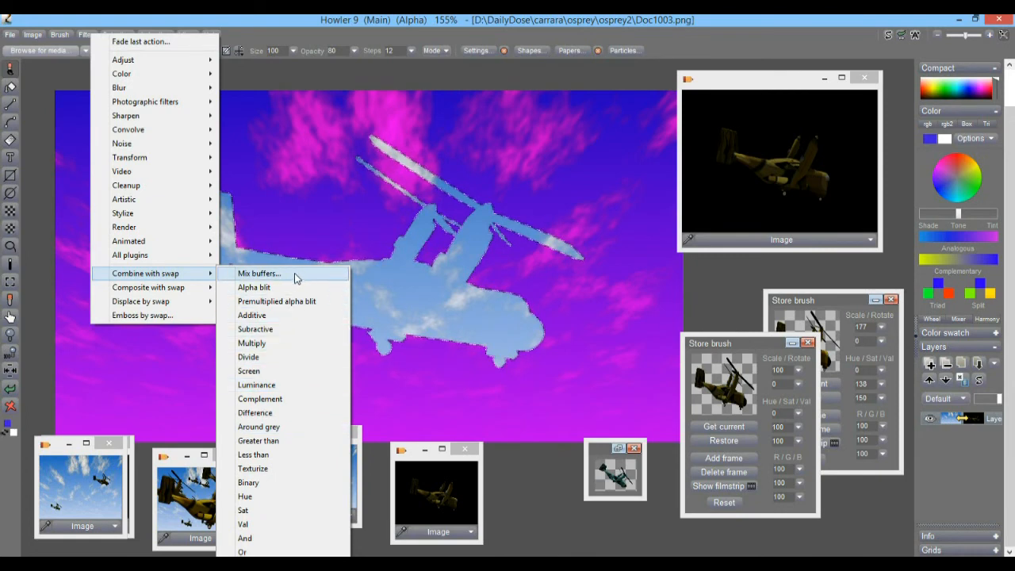
click(269, 275)
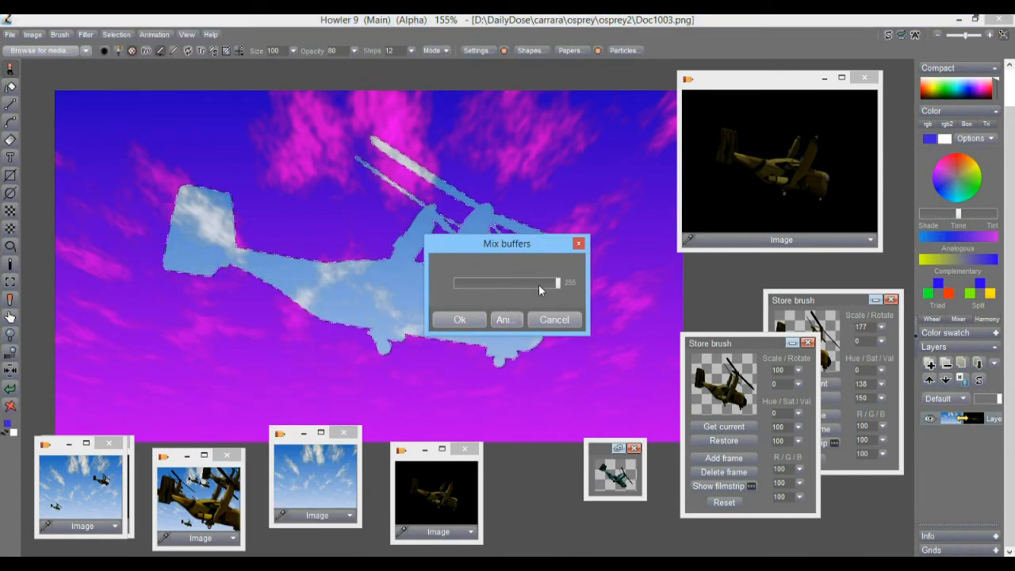
drag(454, 285, 127, 117)
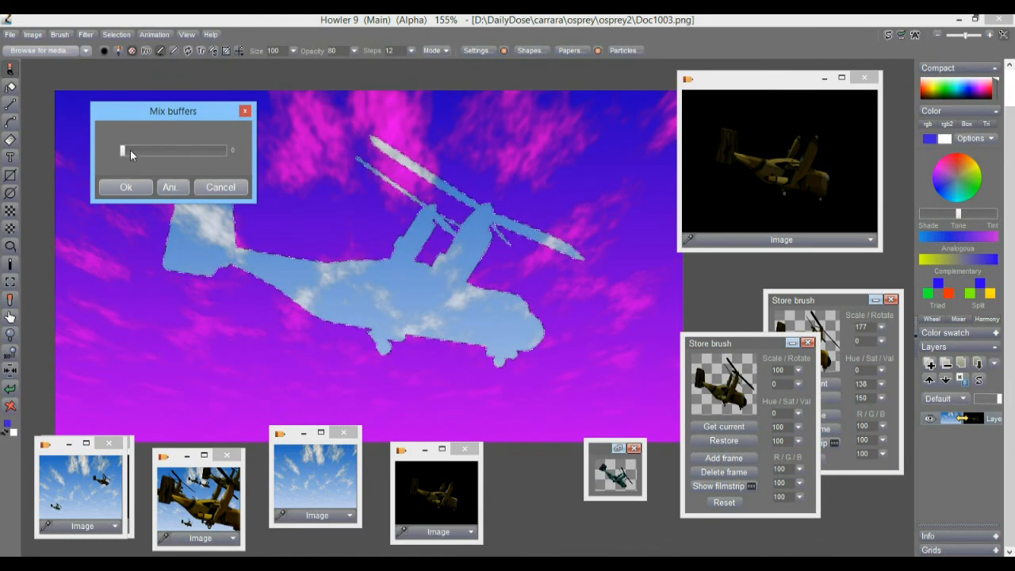
drag(127, 152, 265, 148)
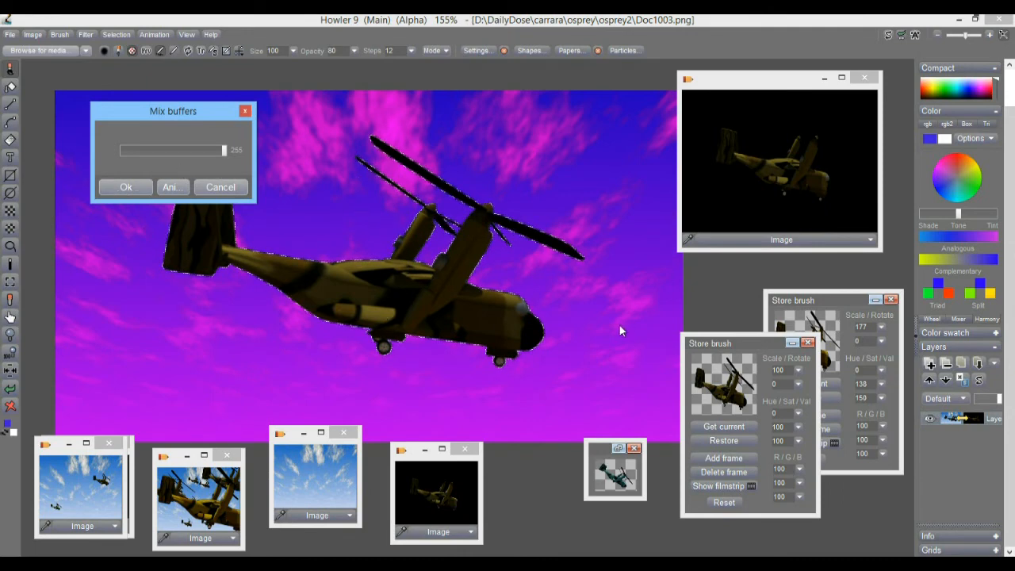
click(135, 187)
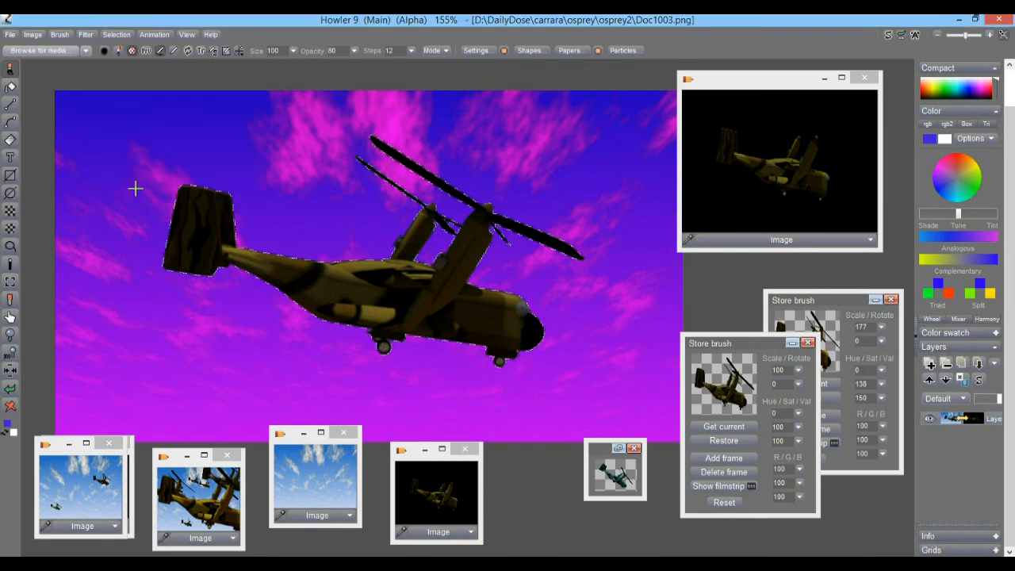
click(115, 34)
click(165, 95)
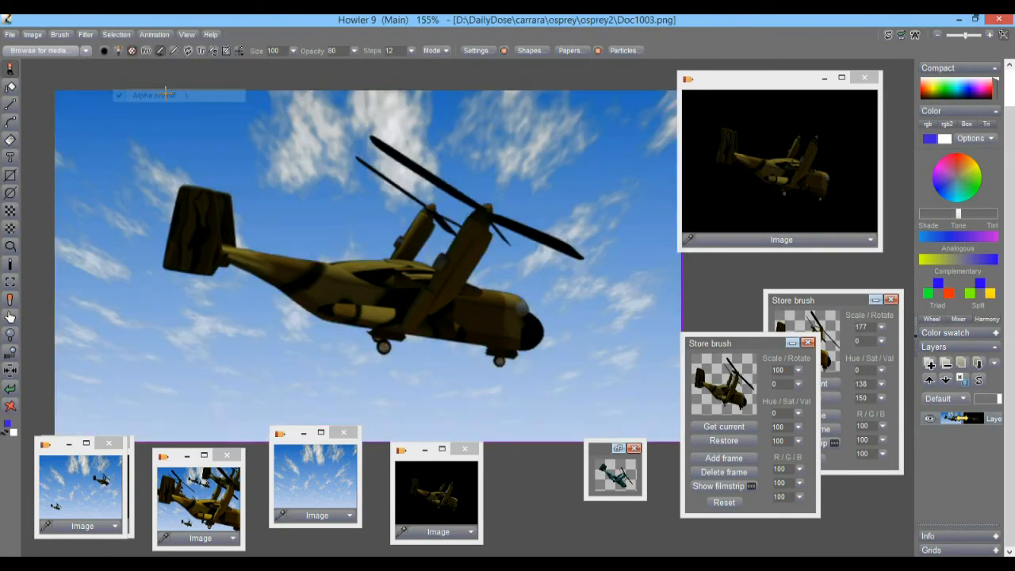
Step: Examine the composited aircraft's nose, fuselage and engines against the sky in close-up
scroll(308, 234, up, 1)
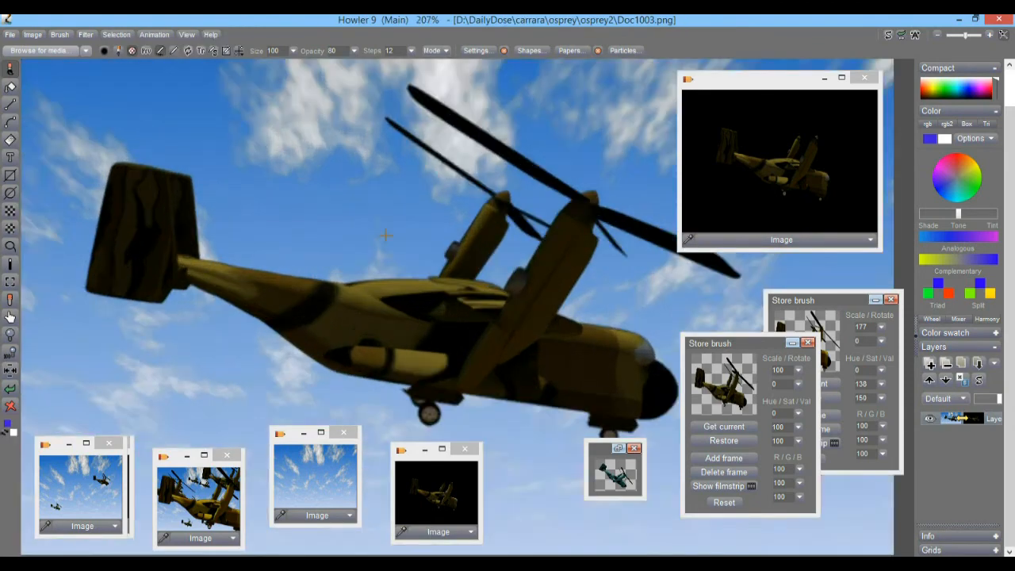
scroll(385, 235, up, 4)
drag(555, 330, 451, 318)
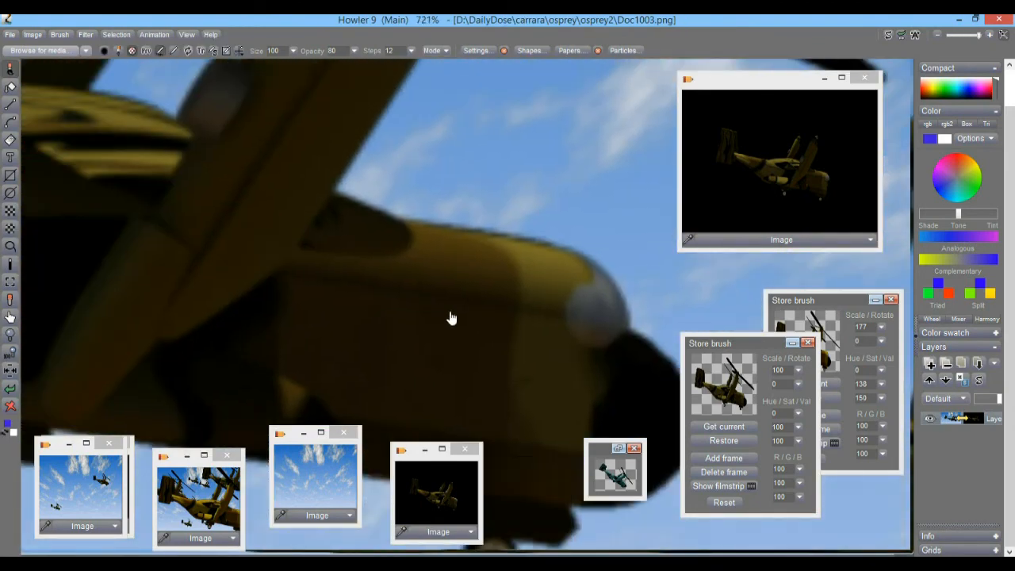
scroll(437, 235, down, 5)
scroll(414, 246, up, 4)
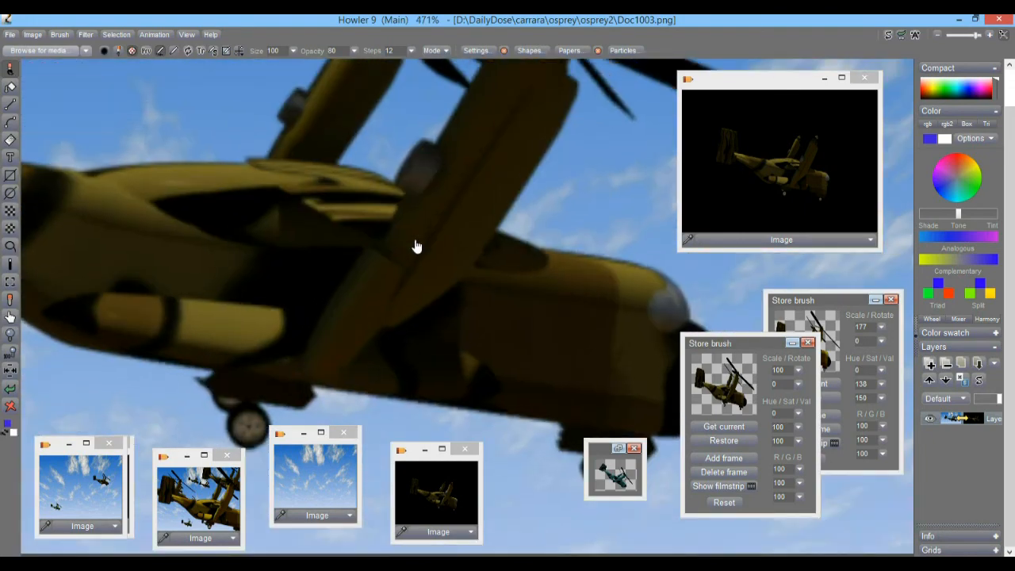
drag(294, 121, 402, 256)
scroll(402, 256, down, 2)
drag(340, 284, 414, 188)
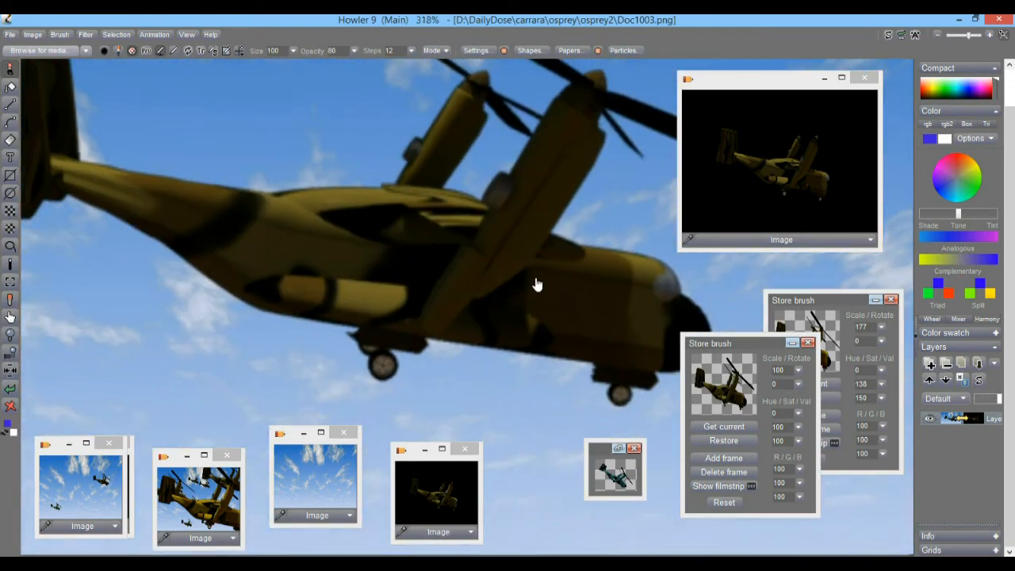
scroll(545, 284, down, 4)
mouse_move(463, 236)
mouse_down()
mouse_move(481, 248)
mouse_move(469, 235)
mouse_up()
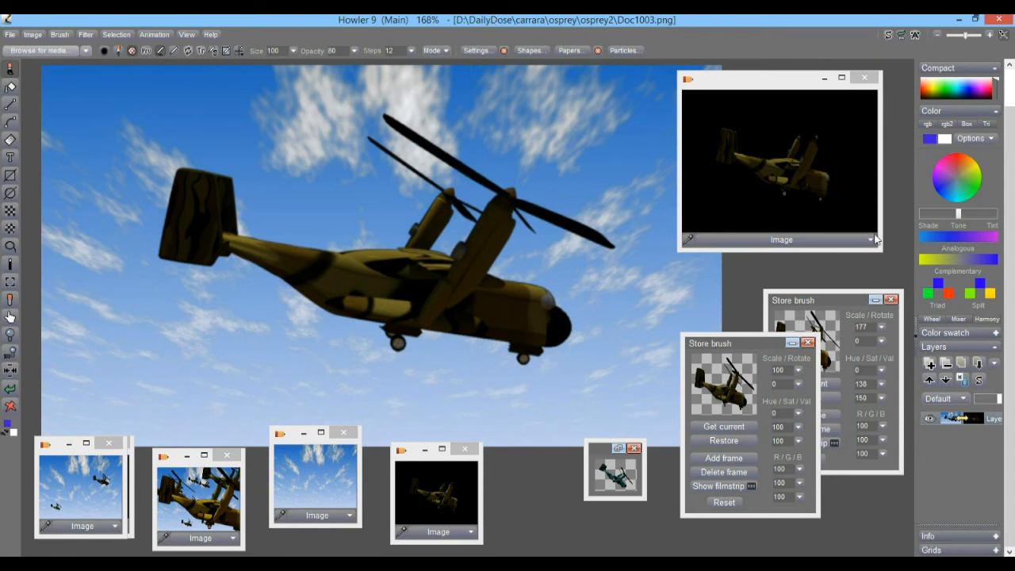
Step: Try the sidebar on the left with Layers collapsed, and restore it to the right with Layers expanded
click(957, 349)
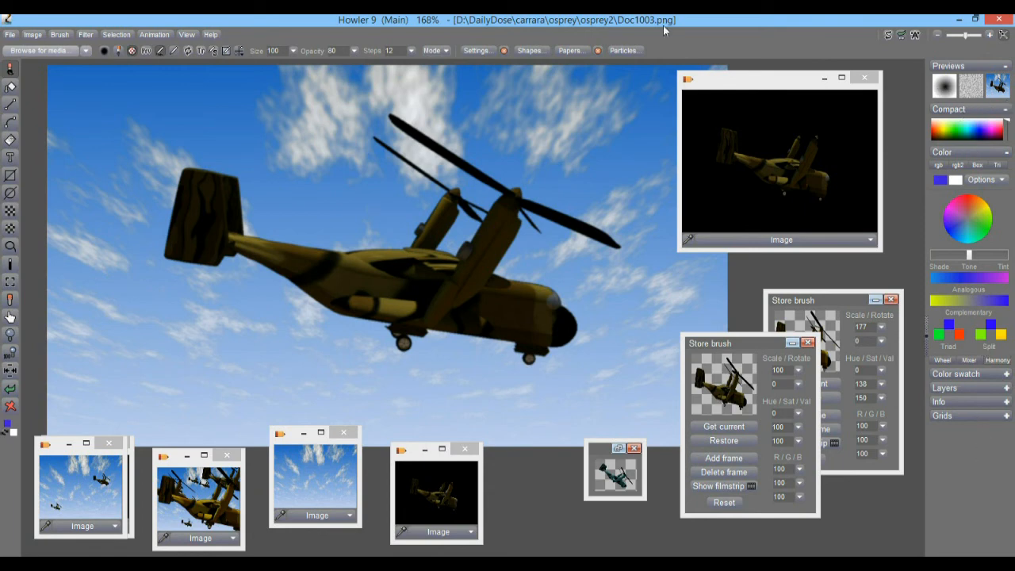
click(187, 34)
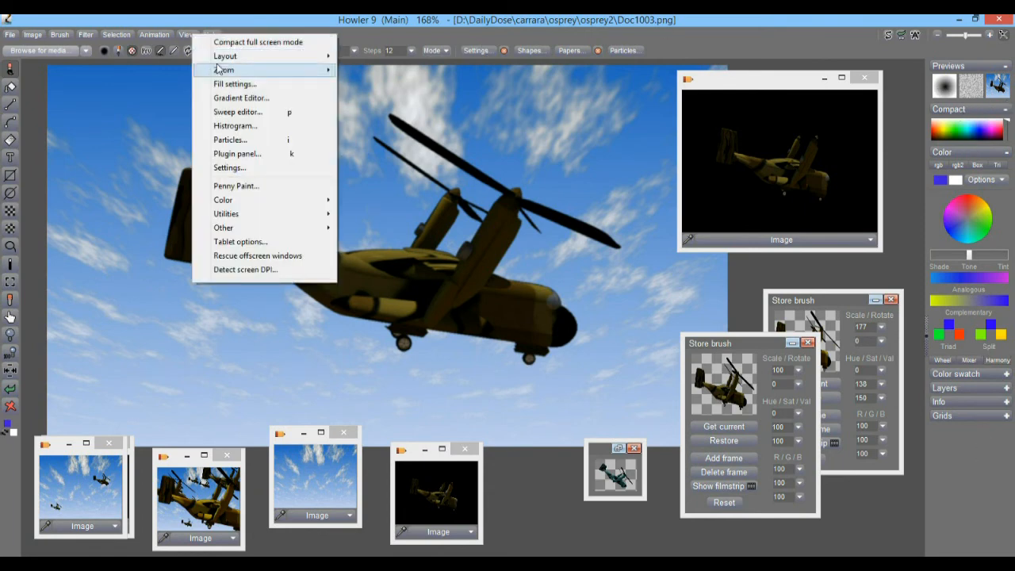
mouse_move(238, 57)
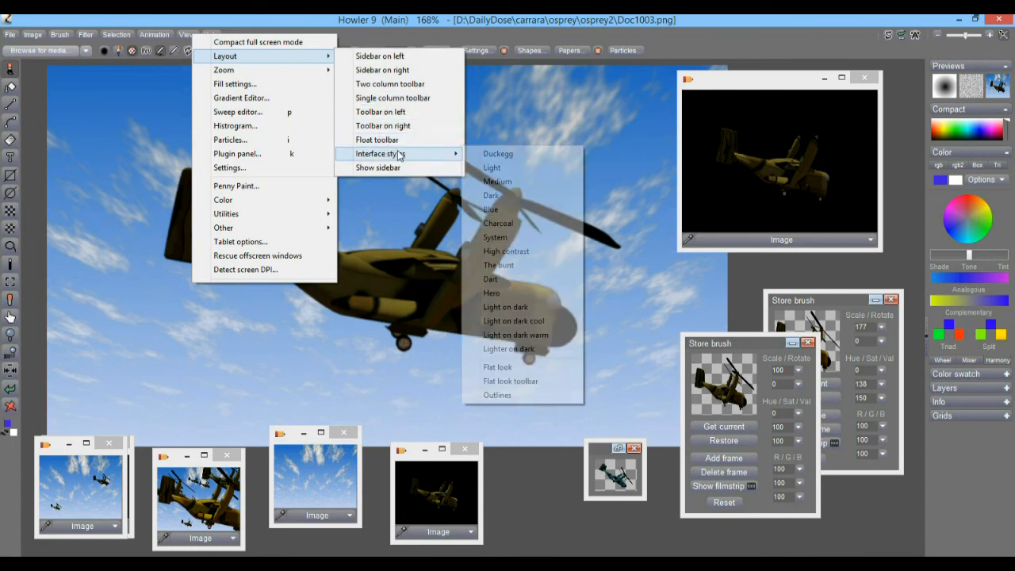
click(374, 57)
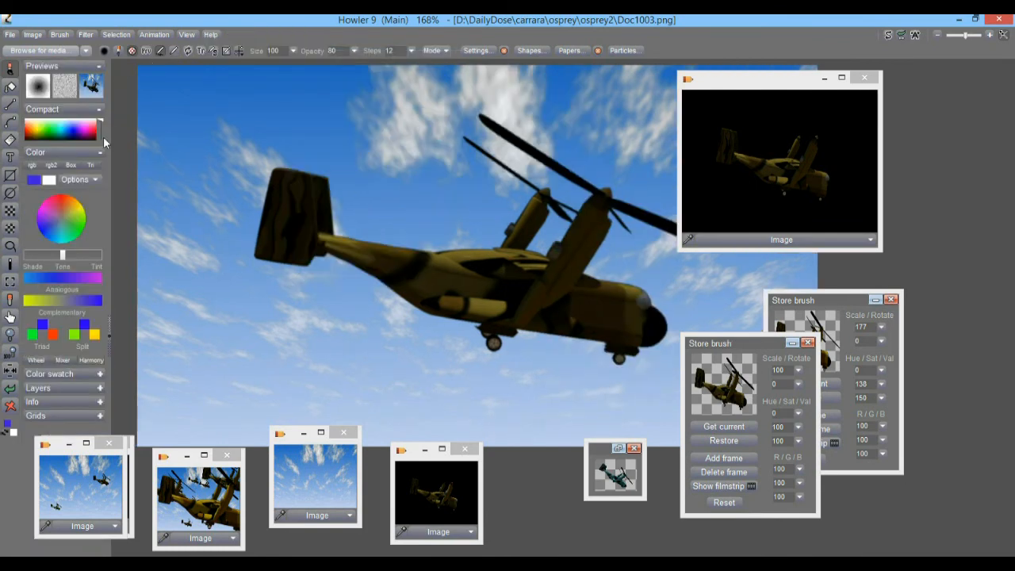
click(184, 36)
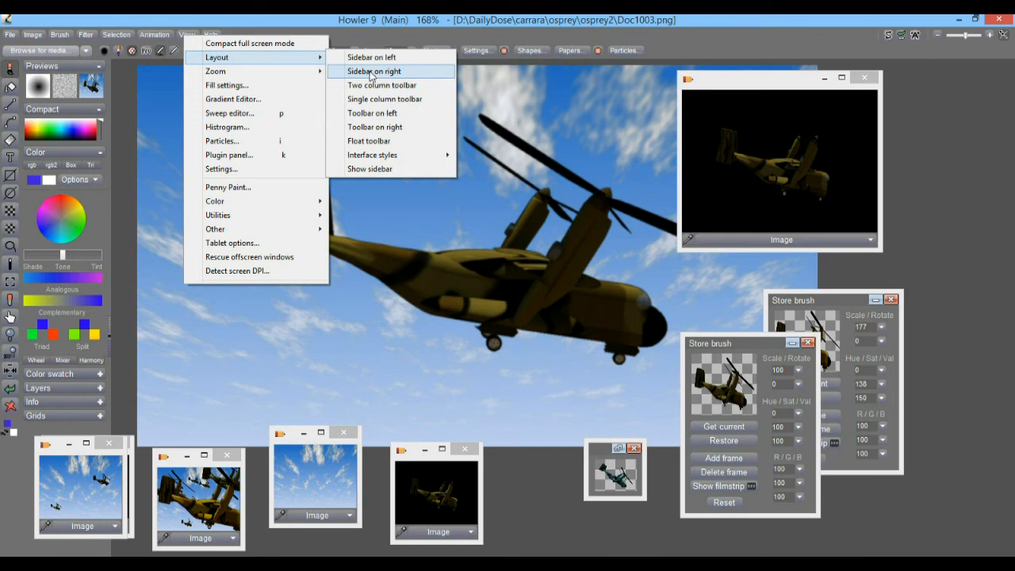
click(372, 71)
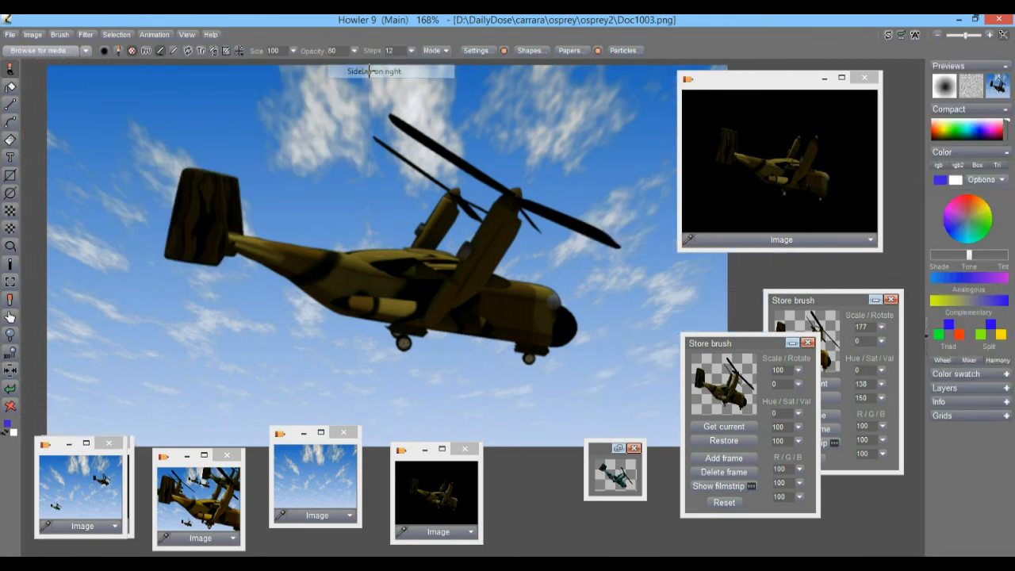
click(970, 387)
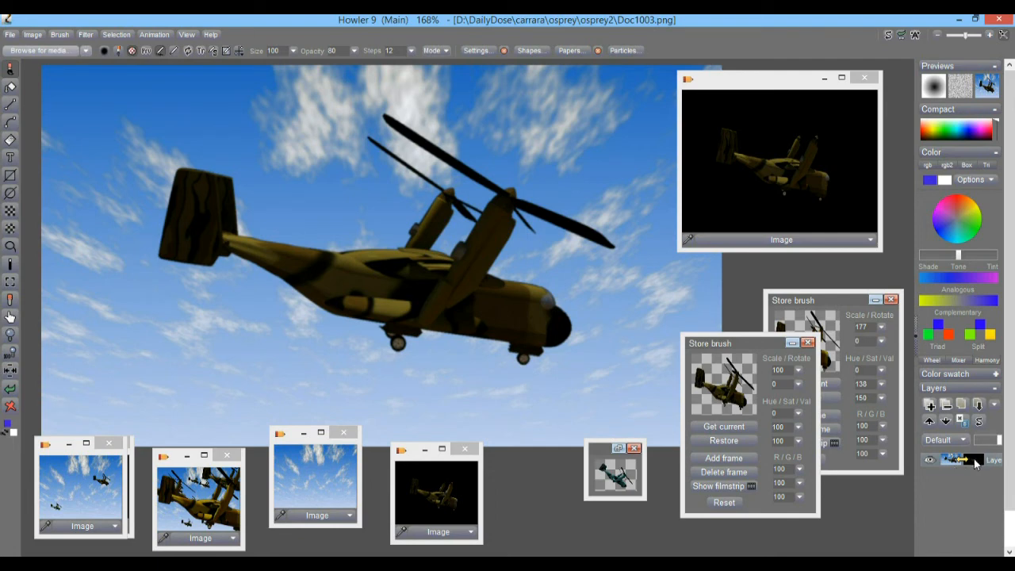
Step: Flip repeatedly between the main and swap images to compare them with the layer's thumbnail pair
click(888, 35)
click(888, 35)
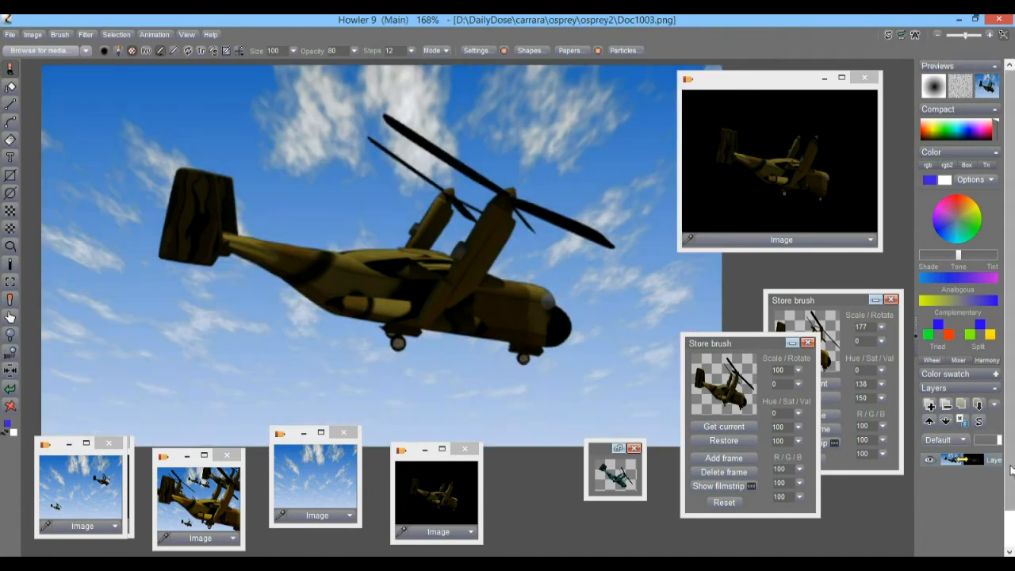
scroll(1011, 470, down, 1)
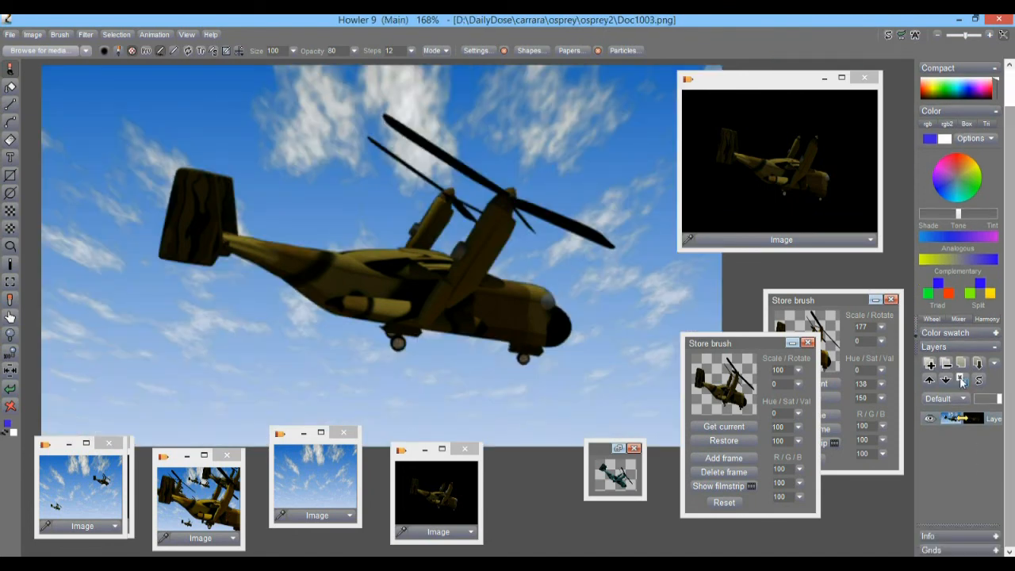
click(888, 36)
click(888, 36)
click(887, 36)
click(888, 35)
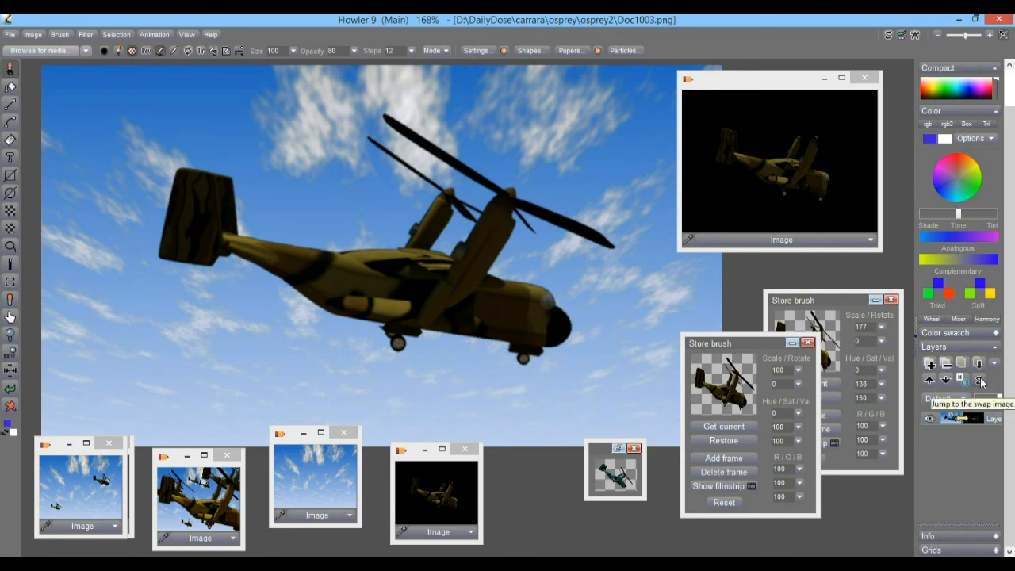
Step: Jump to the swap image and back several times using the layer controls, ending on the main image
click(980, 382)
click(981, 382)
click(981, 382)
click(981, 382)
click(980, 382)
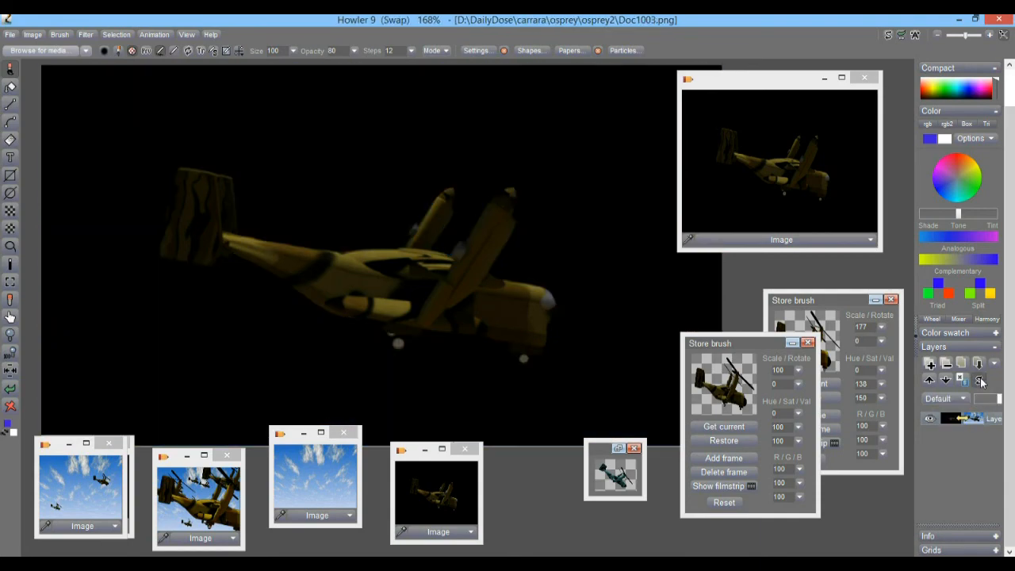
click(980, 382)
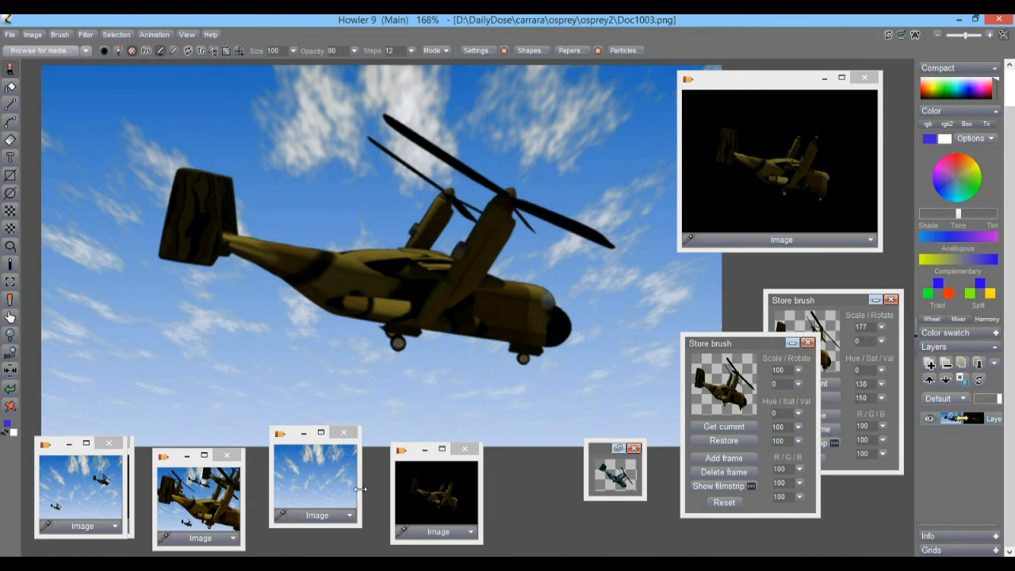
Step: Add a new layer, jump to the swap image, and load the stored plain sky image into Layer 0
click(930, 364)
click(978, 381)
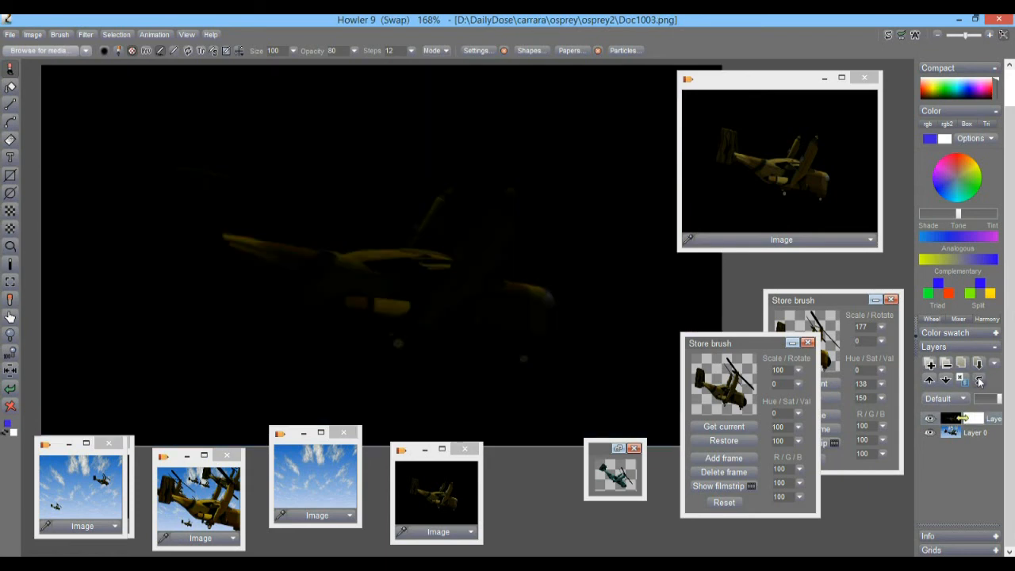
click(953, 436)
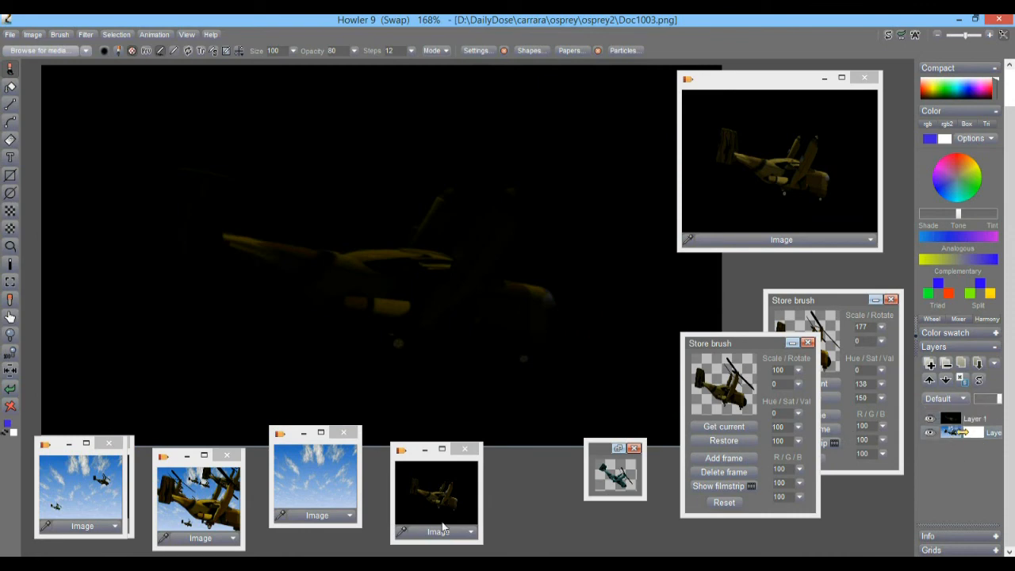
click(323, 480)
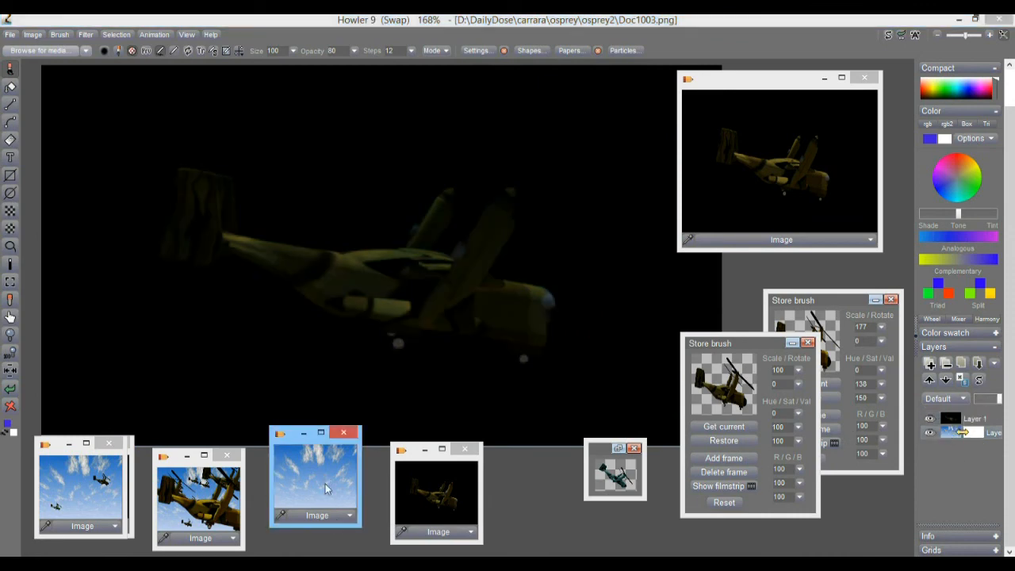
Step: Hide and show Layer 1 twice to compare the view with and without it, leaving it visible
click(930, 421)
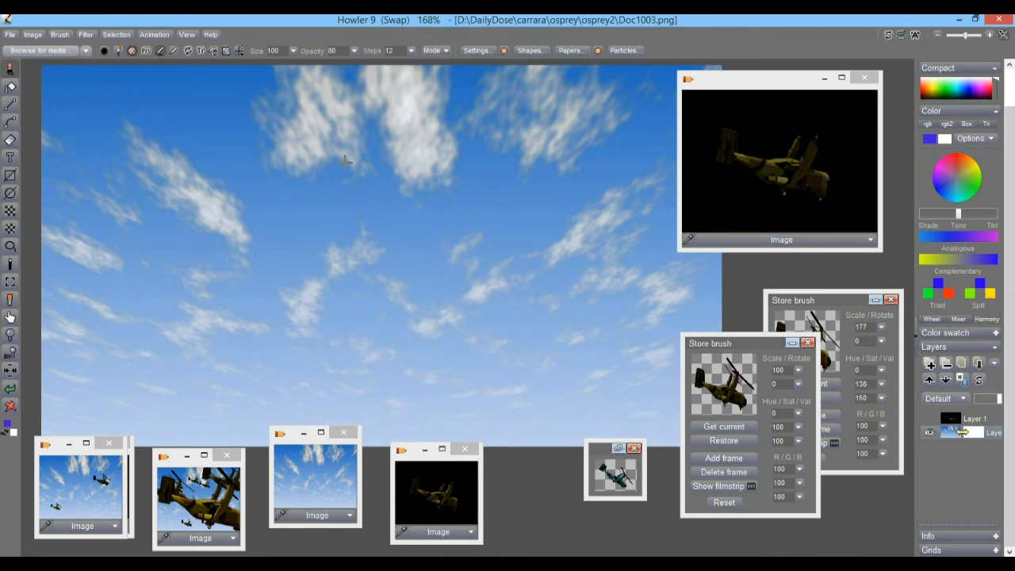
click(930, 420)
click(931, 422)
click(930, 422)
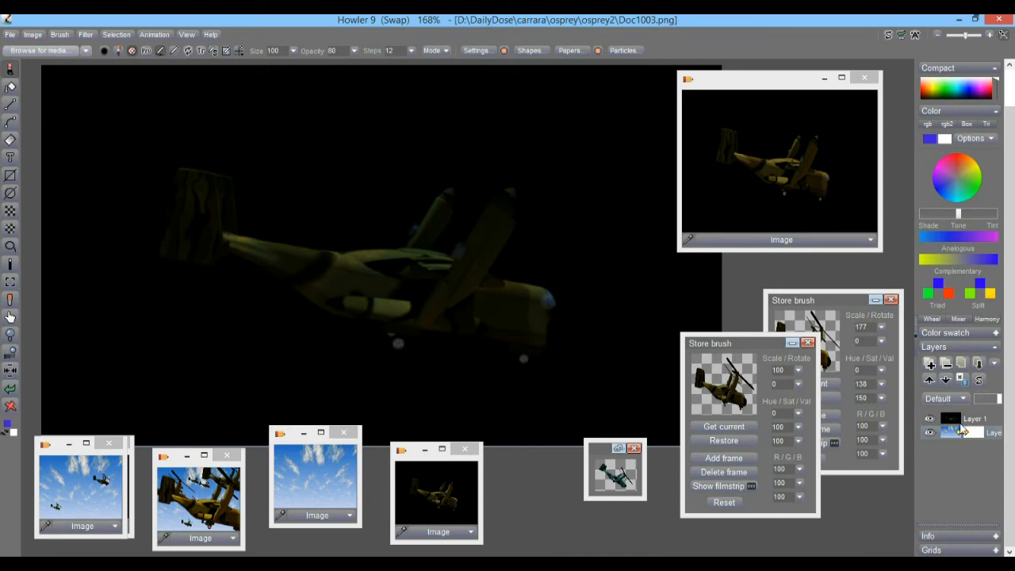
Step: Set Layer 1's blend mode to Subtractive and merge the layers into a single one
click(956, 420)
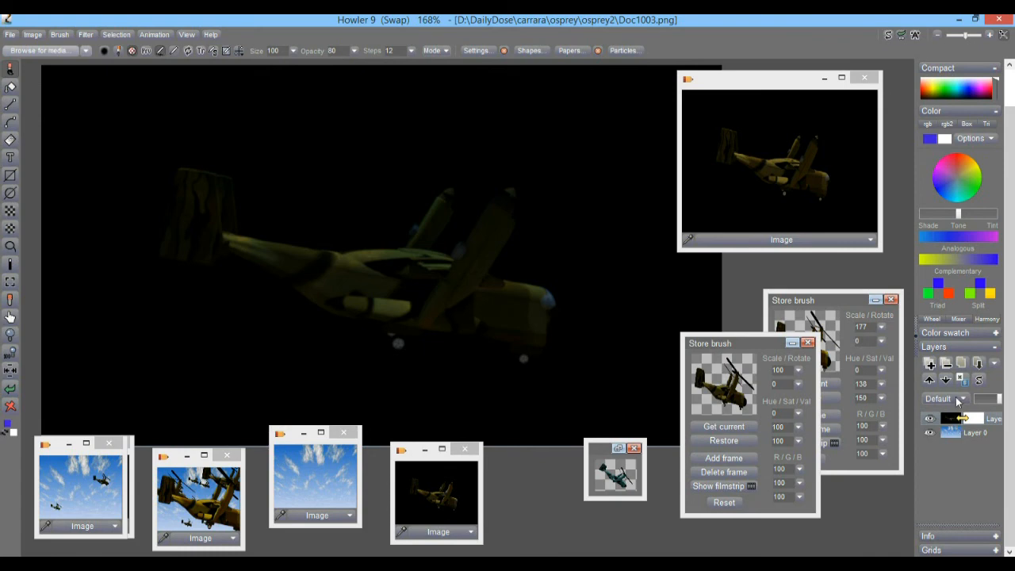
click(942, 399)
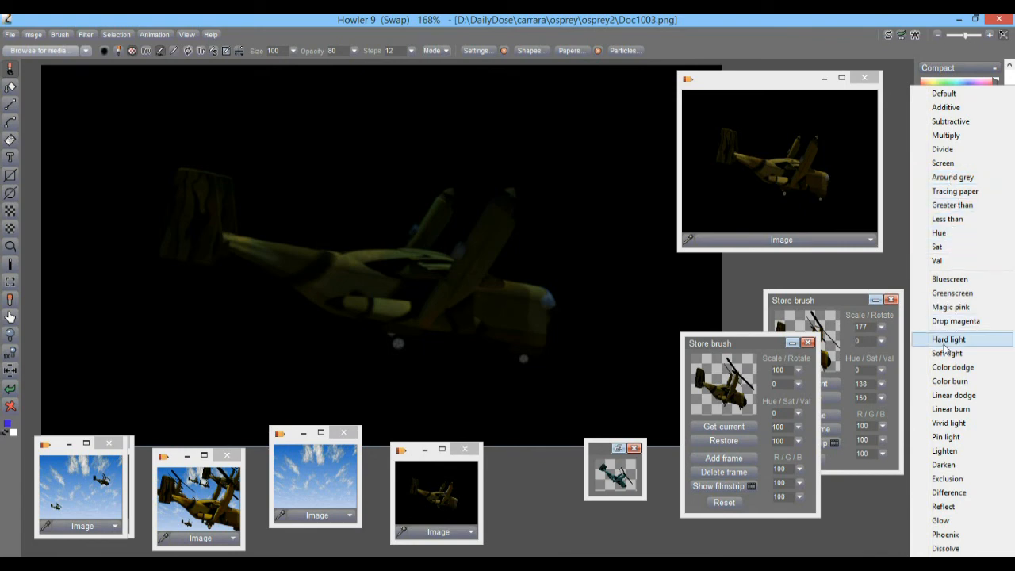
click(951, 122)
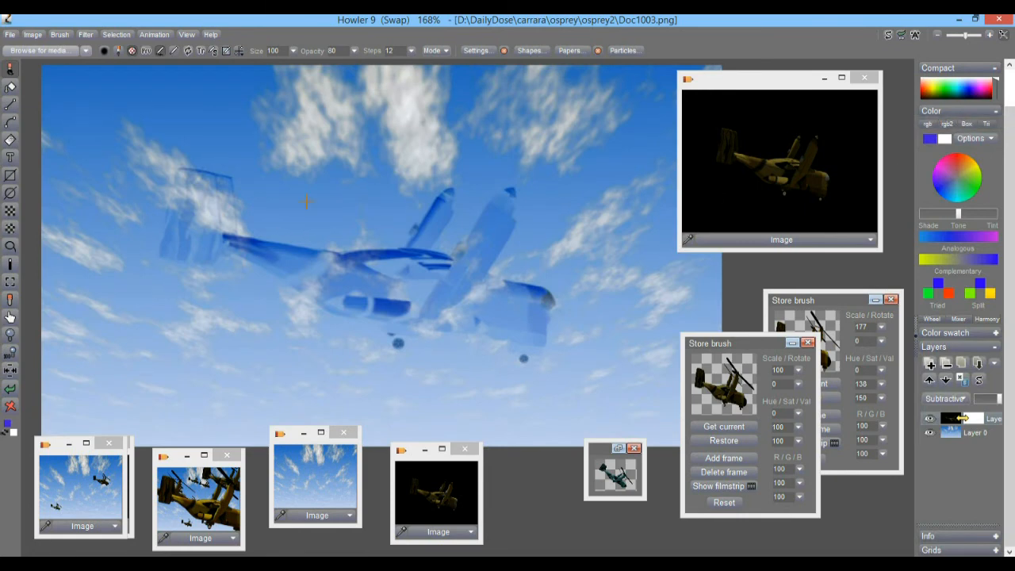
click(963, 363)
click(460, 351)
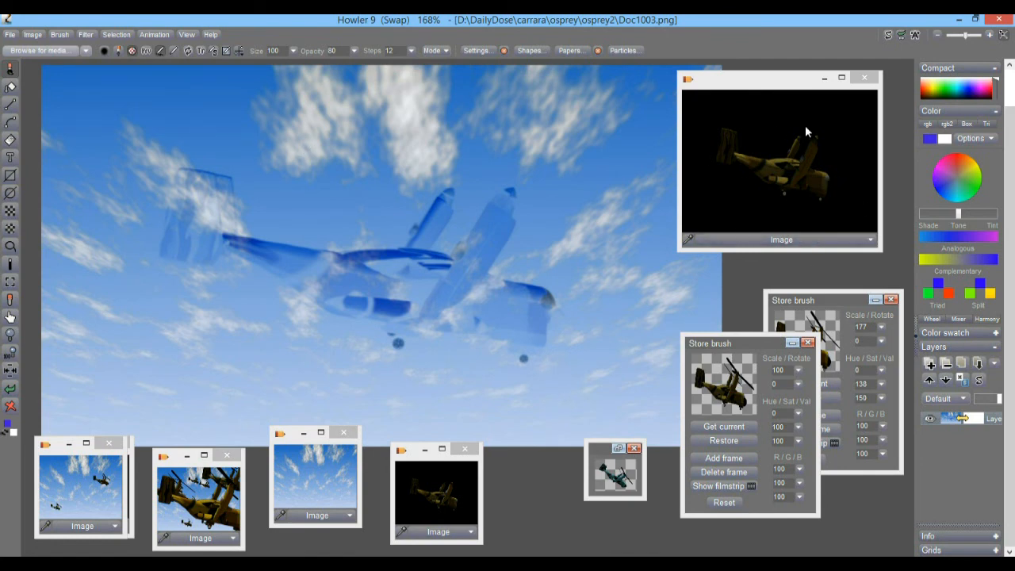
Step: Replace the image's alpha with the one from the stored aircraft image, and move that image's window clear of the canvas
click(871, 240)
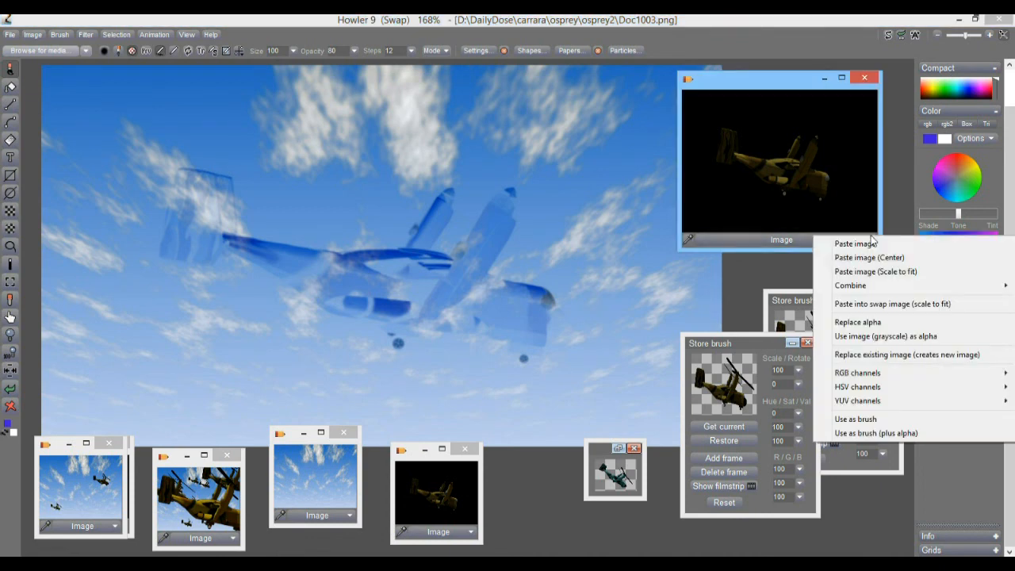
click(857, 322)
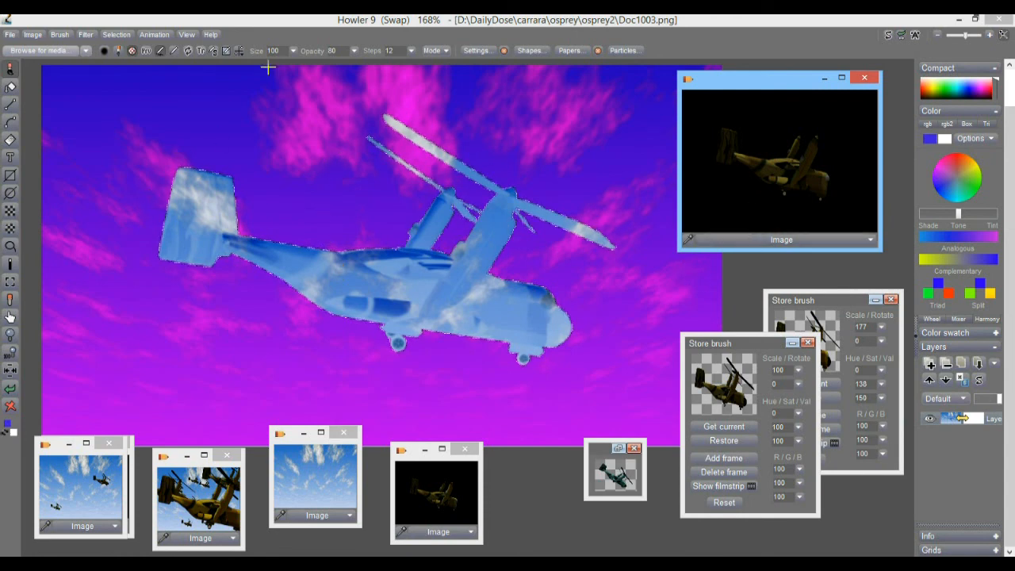
drag(768, 87, 830, 88)
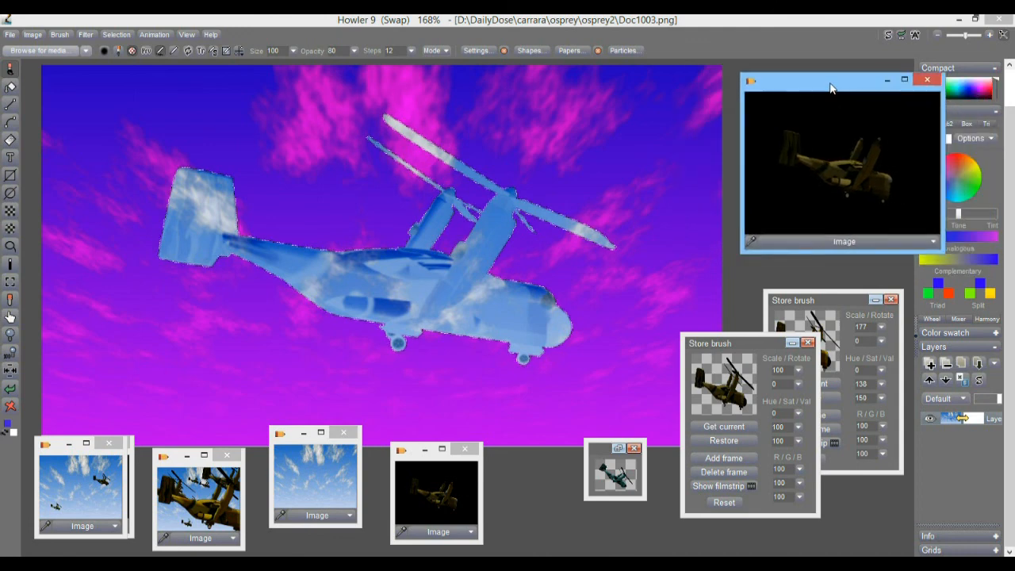
click(84, 34)
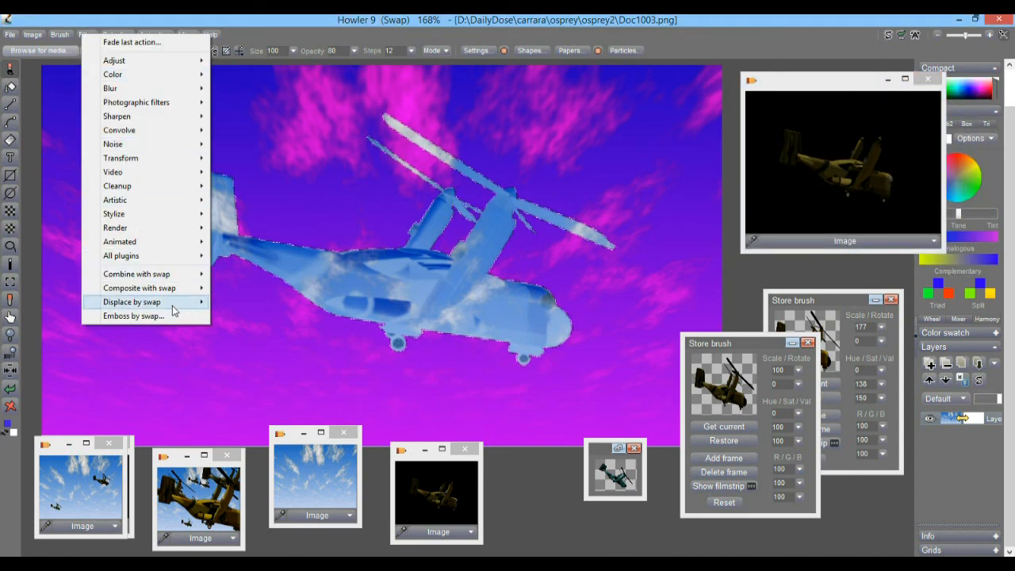
mouse_move(155, 276)
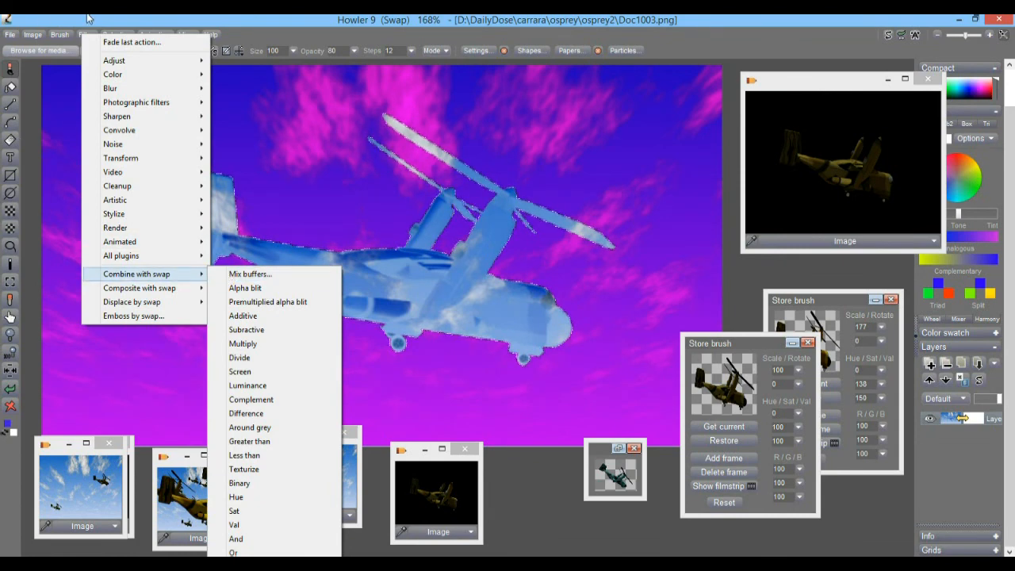
click(136, 18)
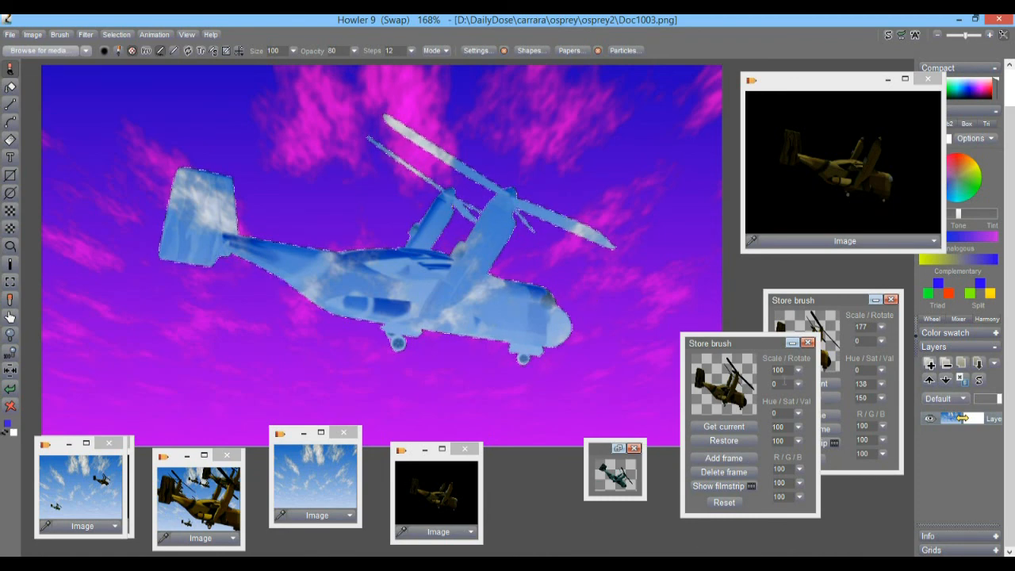
Step: Move the front Store brush panel clear of the canvas, pick up its stored aircraft brush, and clear the alpha
mouse_move(728, 349)
mouse_down()
mouse_move(831, 345)
mouse_move(794, 350)
mouse_up()
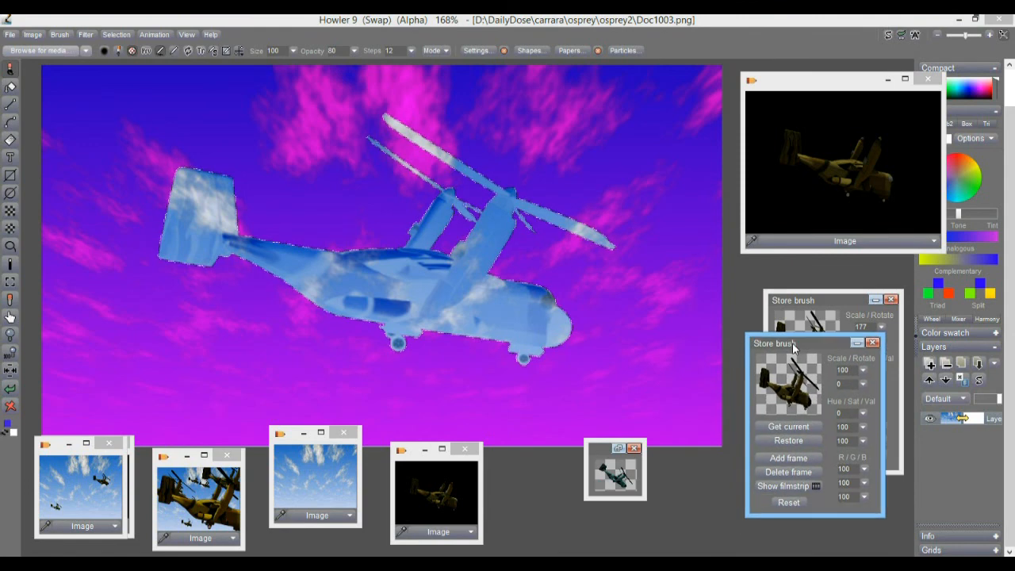
click(803, 392)
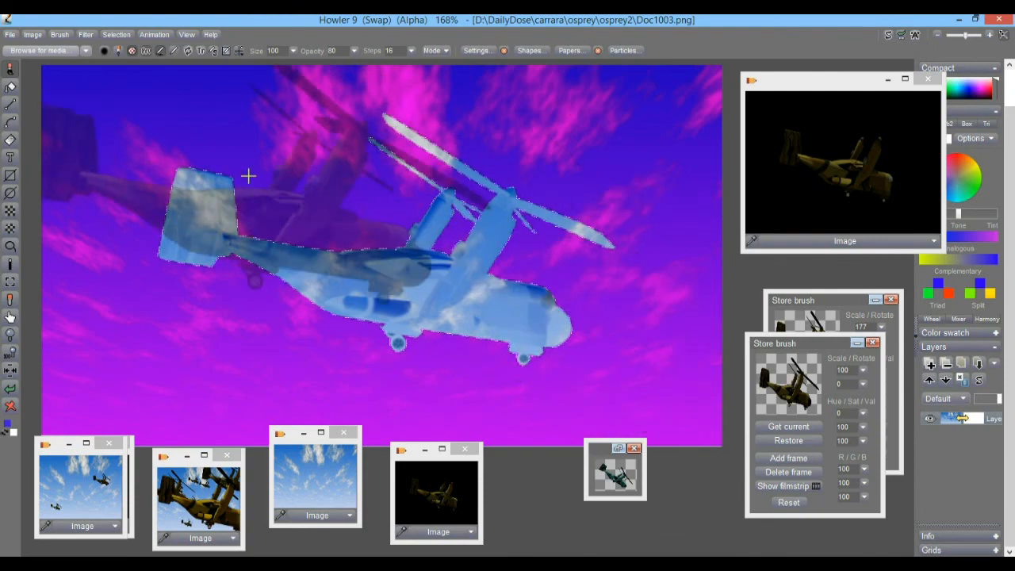
click(142, 95)
click(116, 34)
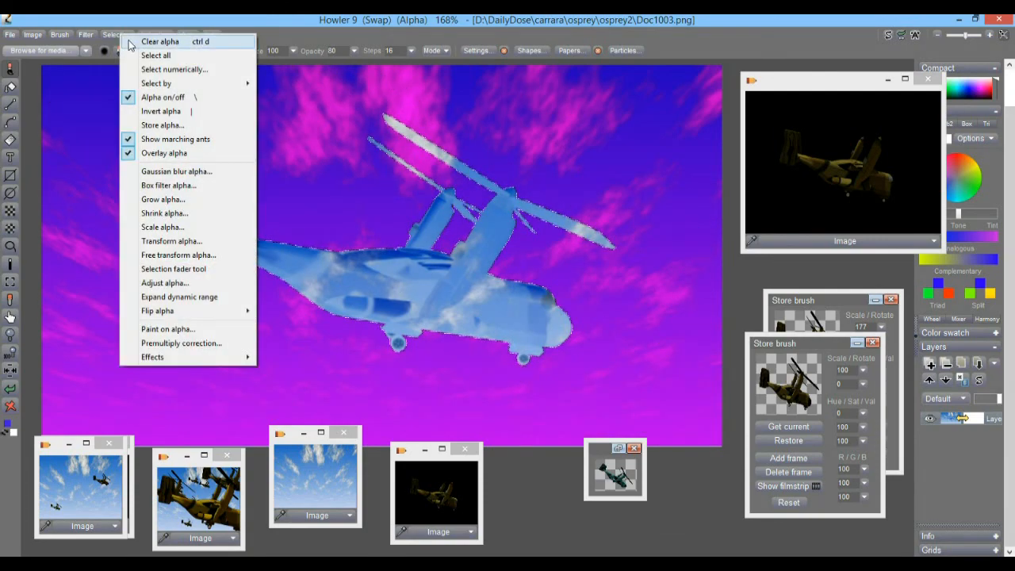
click(135, 44)
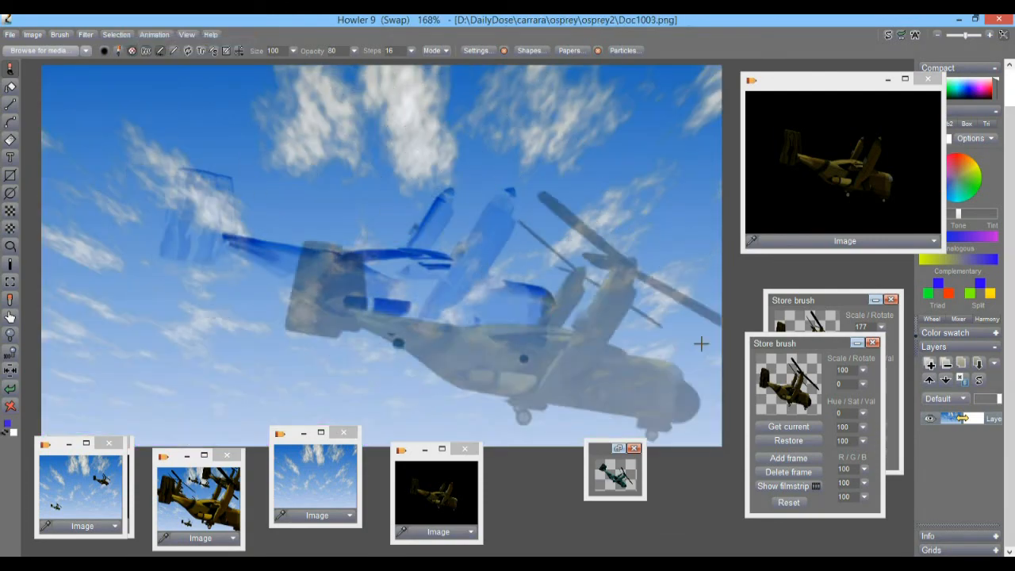
Step: Scale the stored aircraft brush to 33 and raise the brush opacity to 255
click(864, 370)
drag(806, 386, 793, 386)
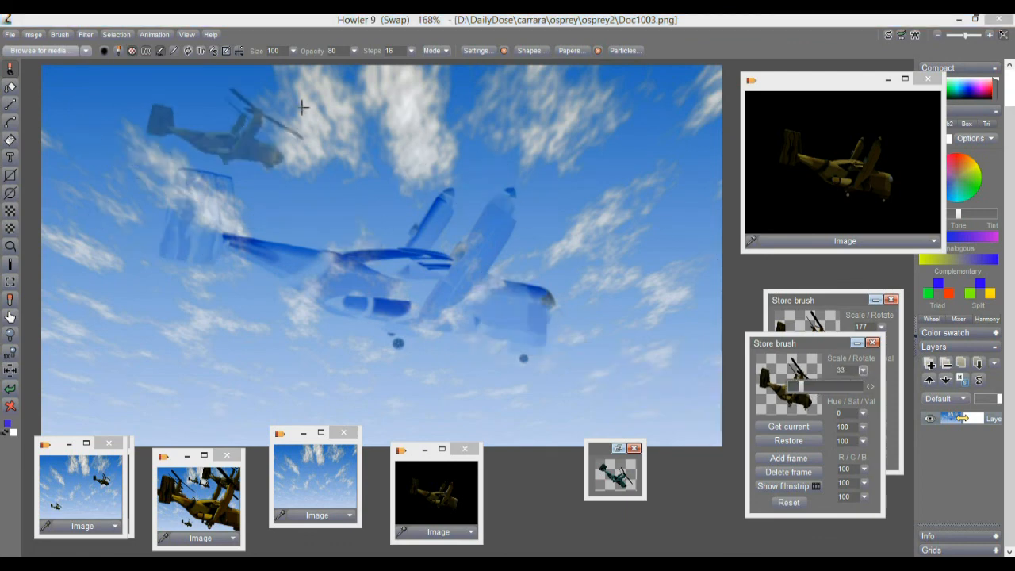
click(353, 51)
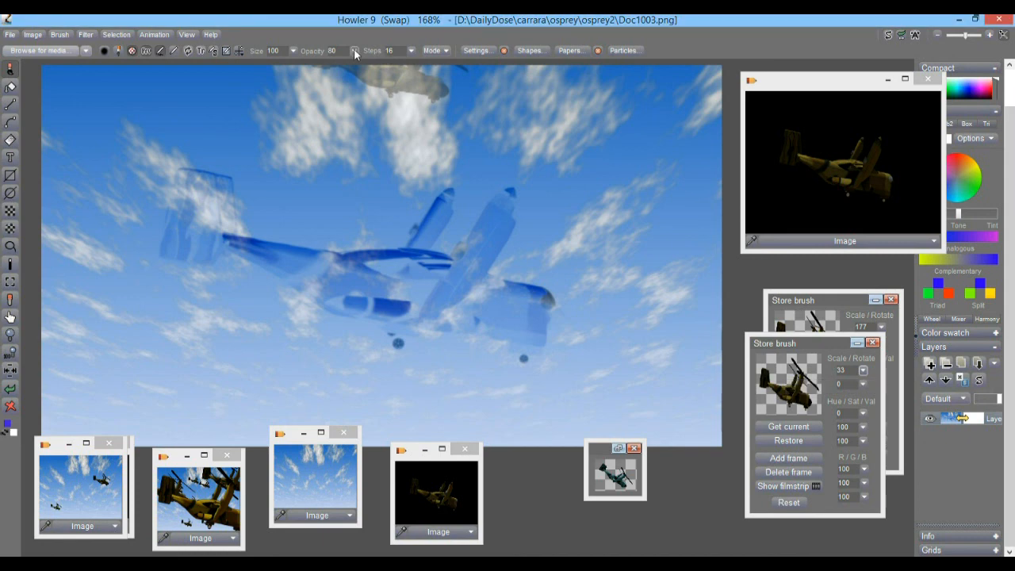
click(353, 53)
click(326, 67)
drag(327, 68, 353, 67)
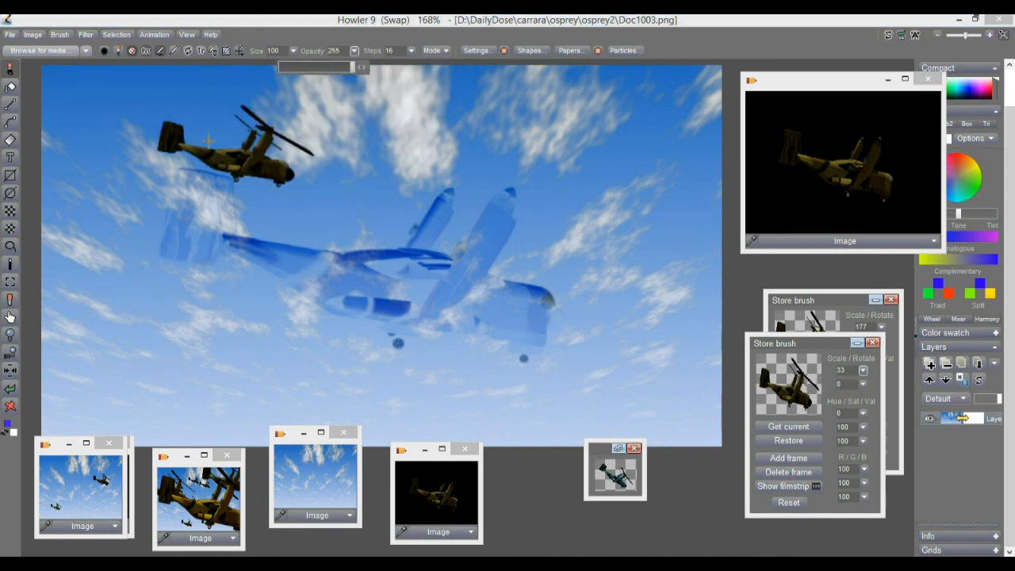
Step: Stamp single copies of the small aircraft all over the sky and paint a dense arched trail of them across the middle
click(152, 119)
click(427, 204)
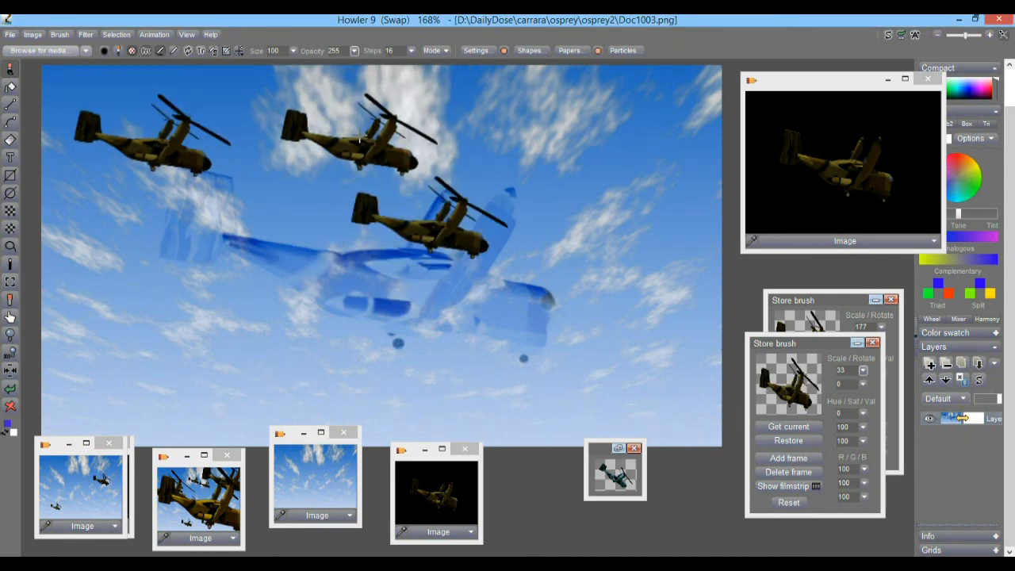
click(358, 131)
click(271, 281)
click(218, 347)
click(603, 392)
click(648, 195)
click(568, 112)
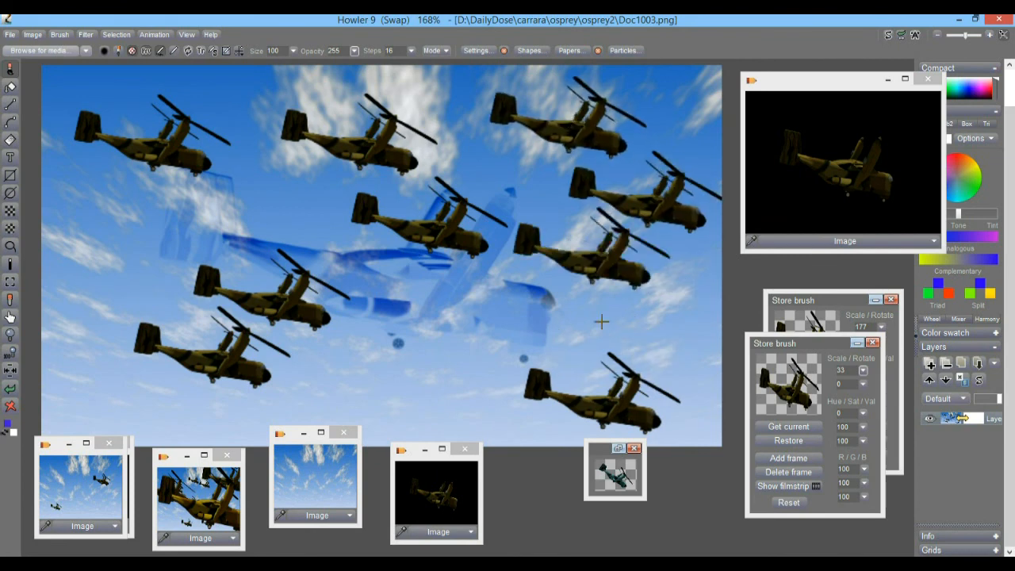
click(595, 306)
click(410, 317)
click(448, 396)
click(93, 224)
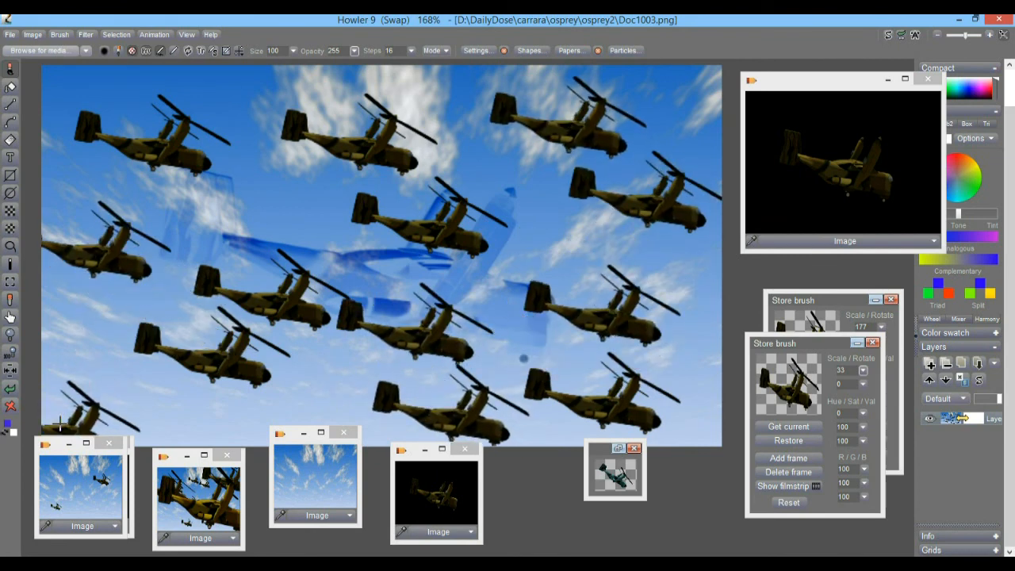
click(46, 359)
click(234, 177)
click(226, 89)
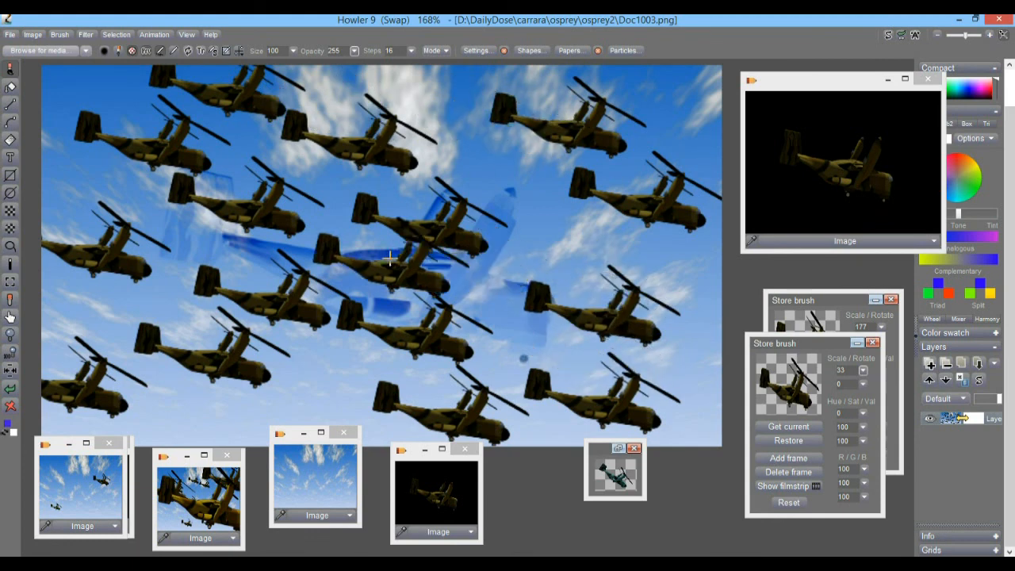
click(311, 241)
mouse_move(258, 360)
mouse_down()
mouse_move(593, 324)
mouse_move(539, 306)
mouse_up()
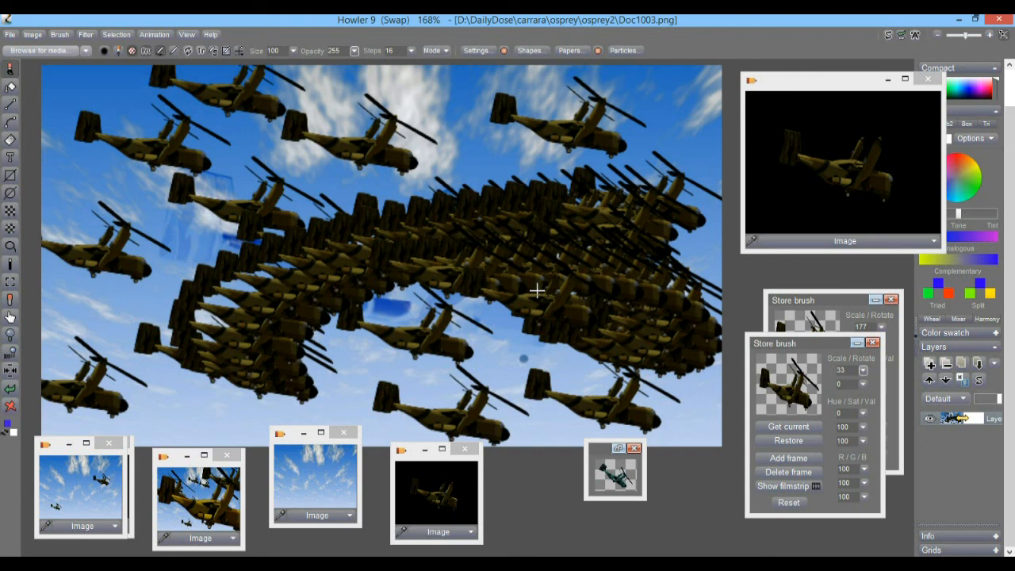
drag(537, 291, 594, 290)
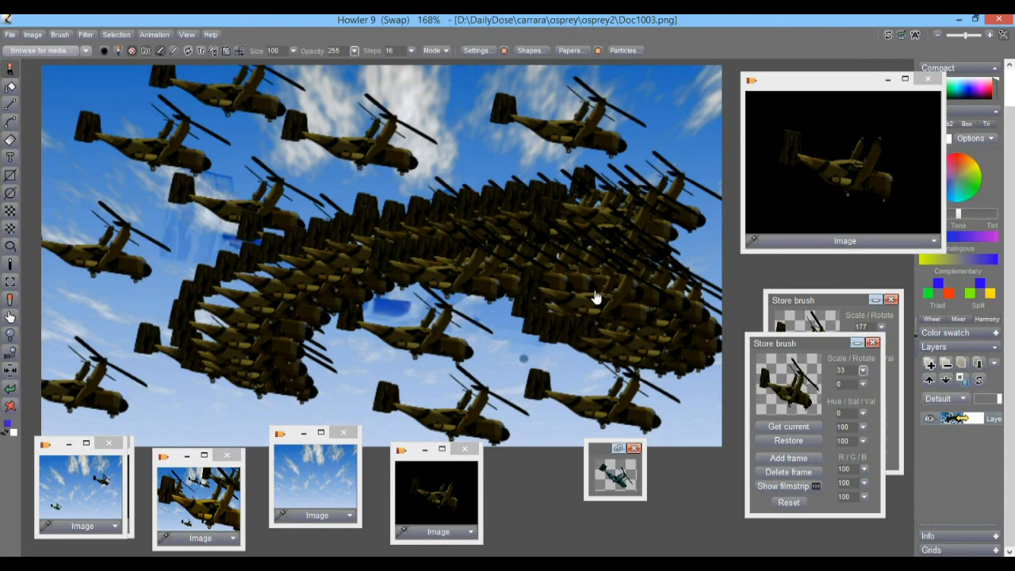